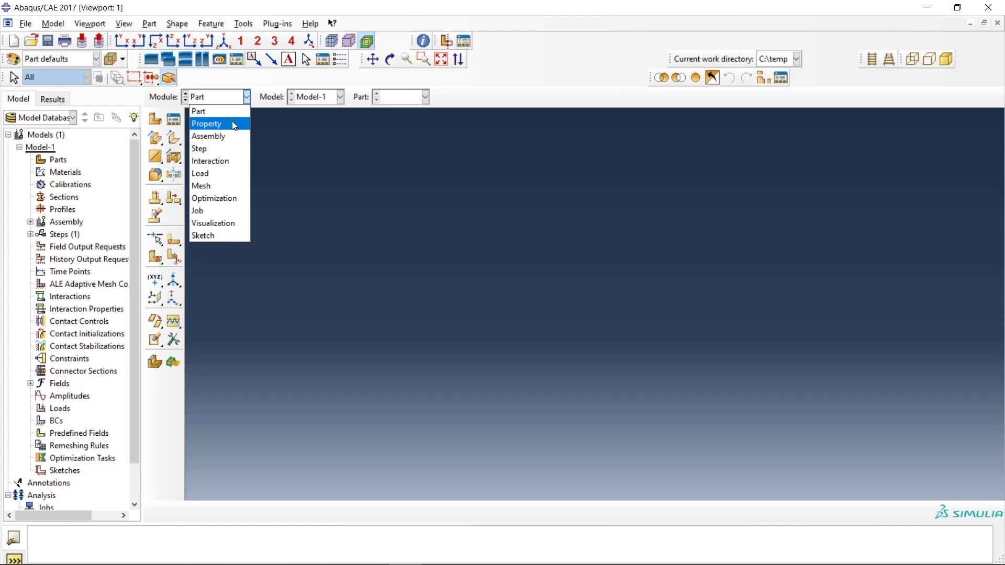
Start setting a new work directory and browse to the E: drive.
click(24, 25)
click(25, 25)
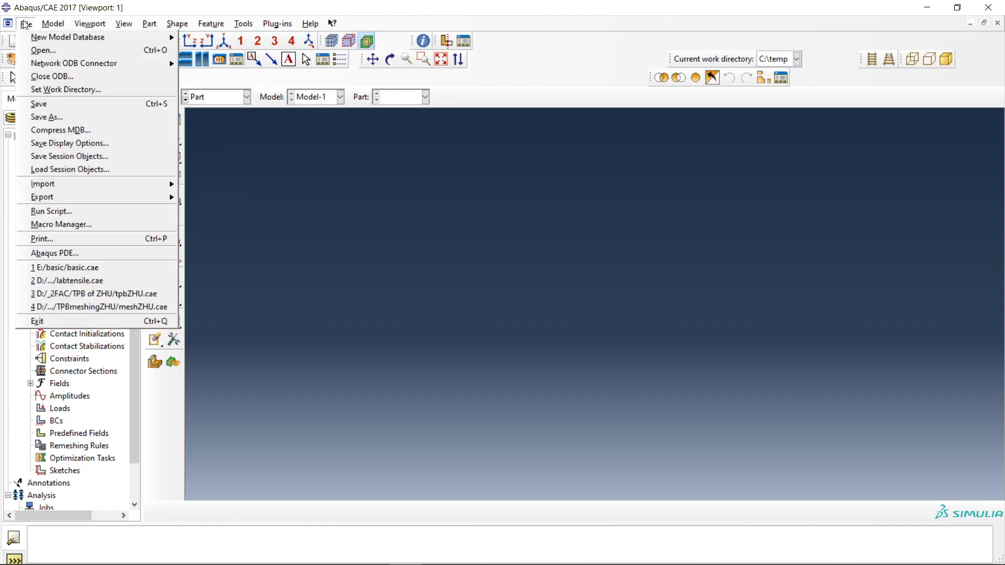
click(39, 90)
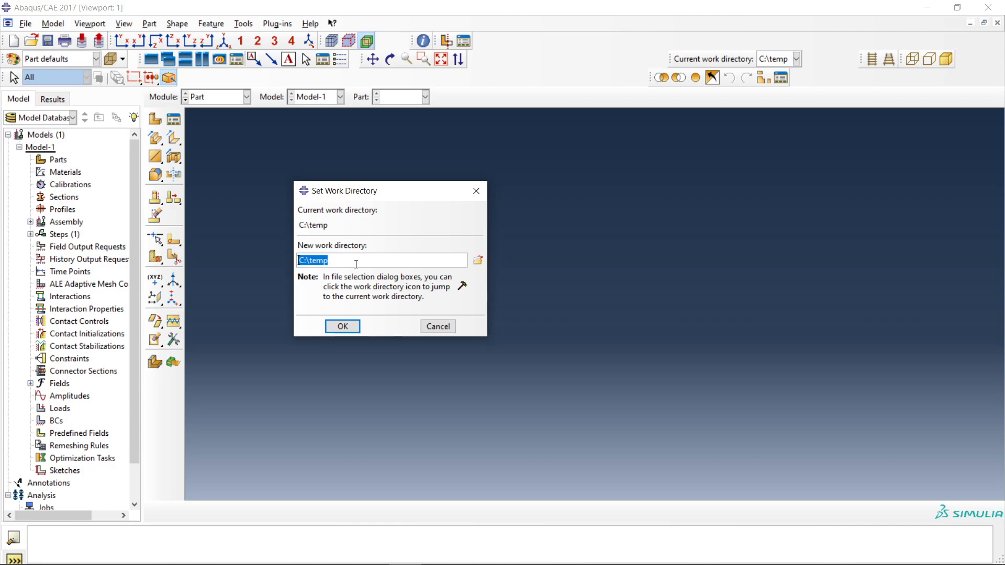
click(478, 262)
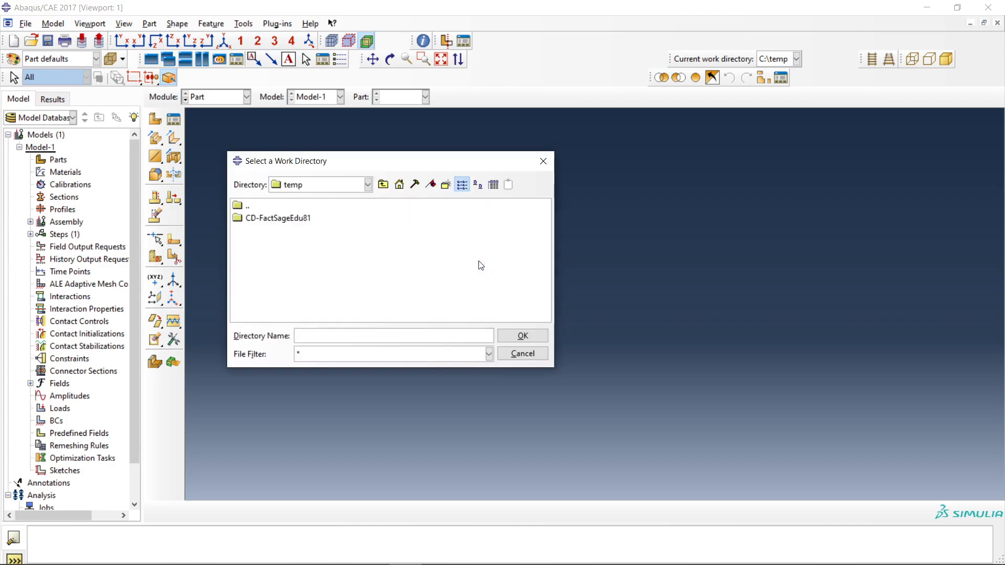
click(368, 185)
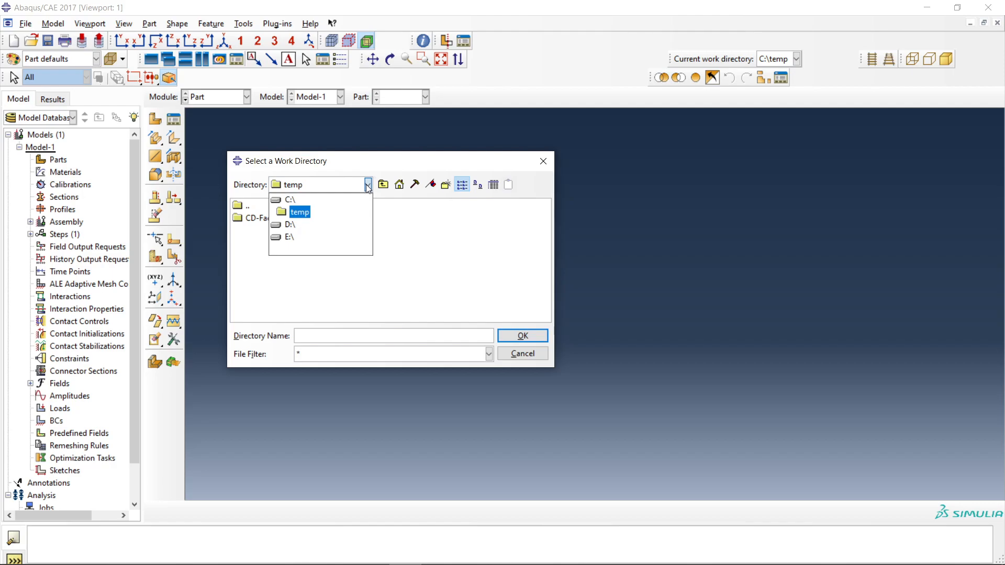
click(290, 238)
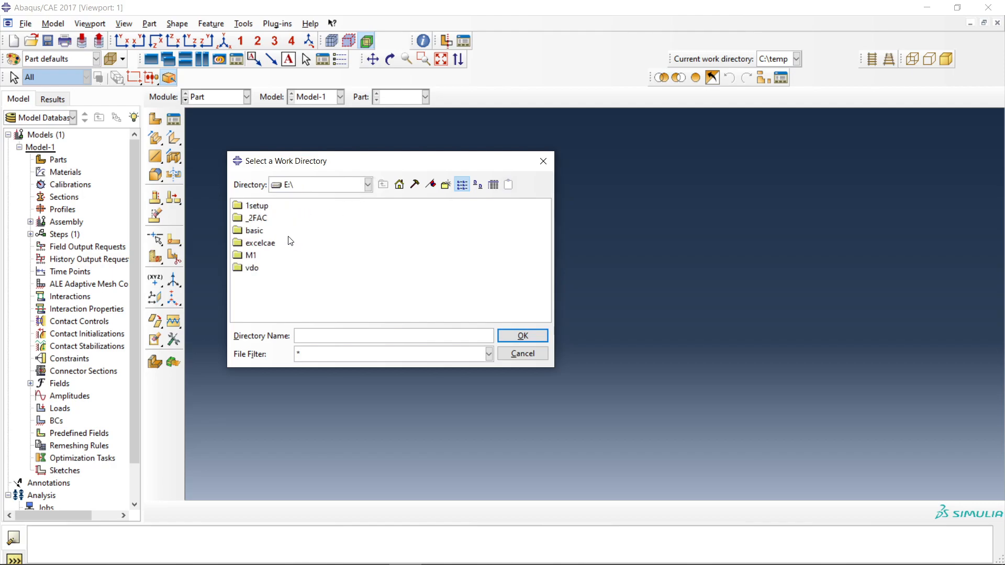
Create a new directory named "new" on the E: drive.
right_click(303, 289)
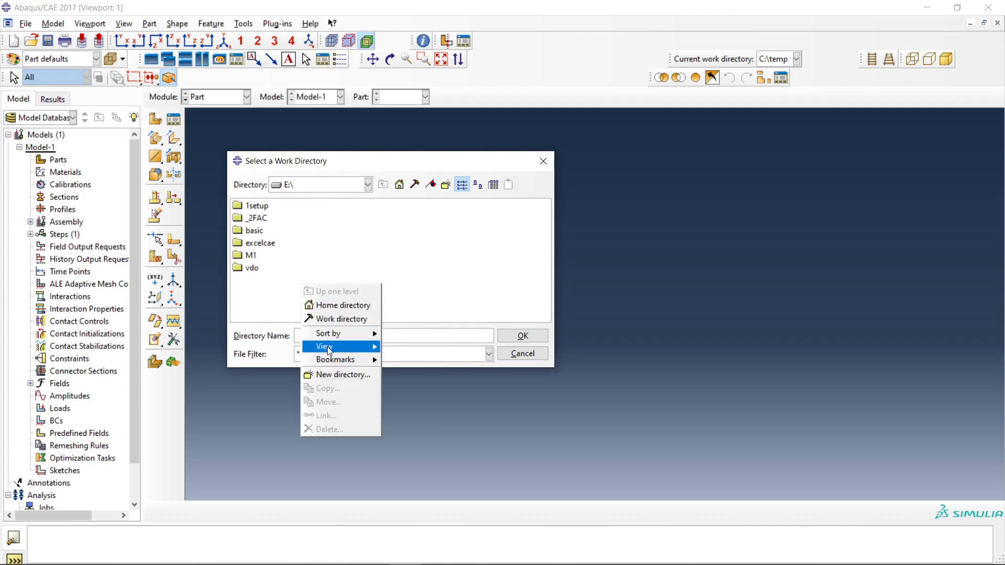
click(263, 301)
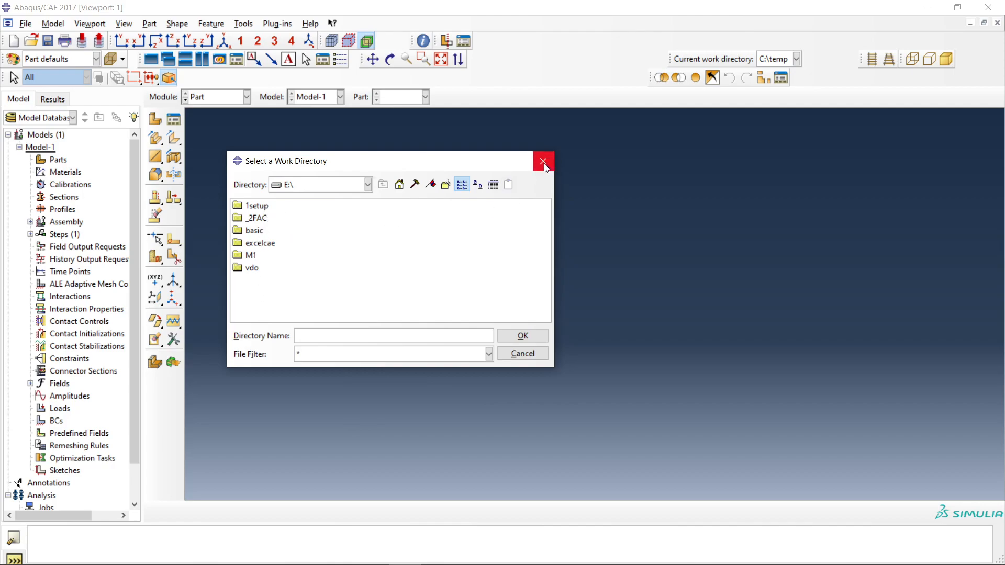
right_click(320, 256)
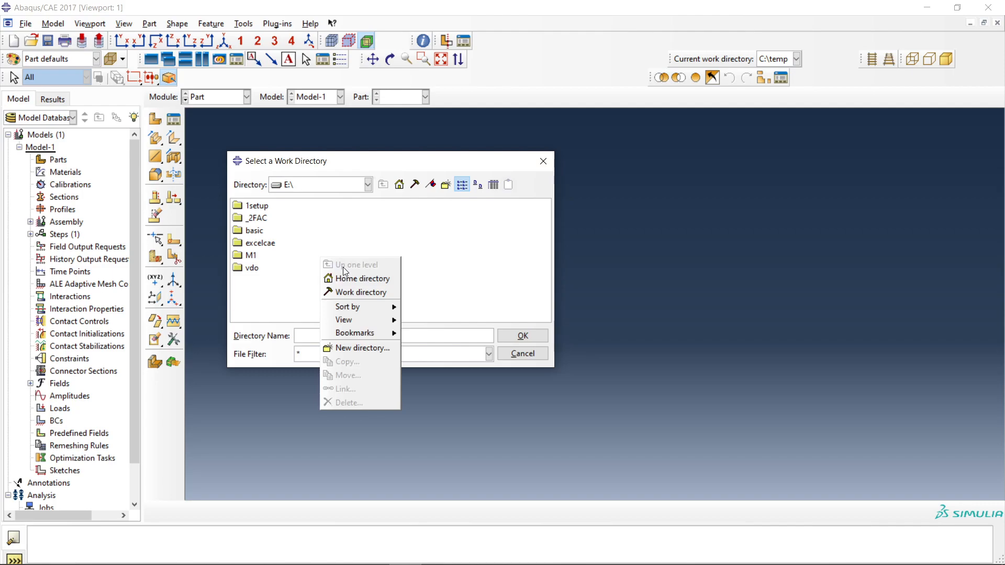
click(355, 352)
right_click(341, 278)
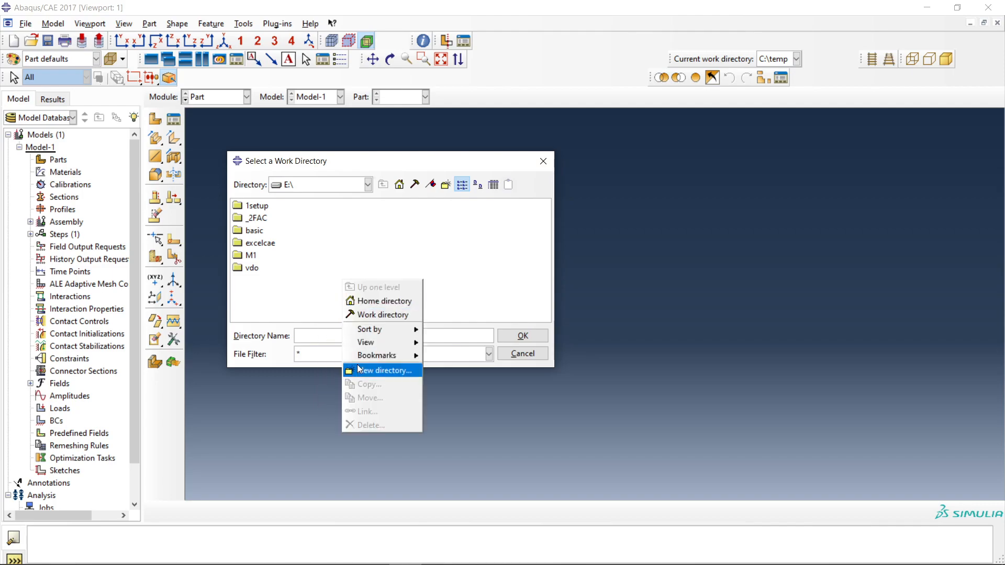
click(357, 368)
text(new)
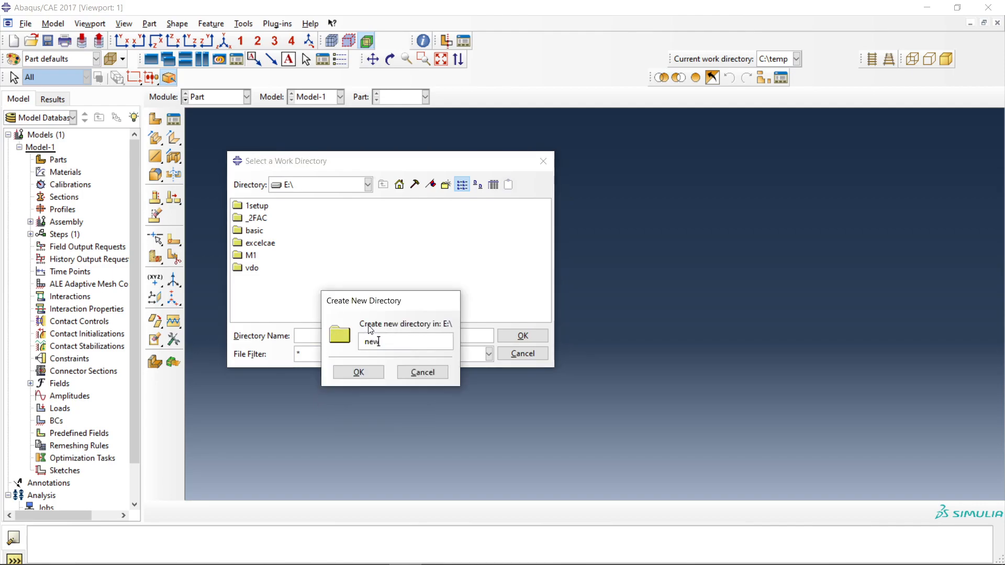
click(360, 372)
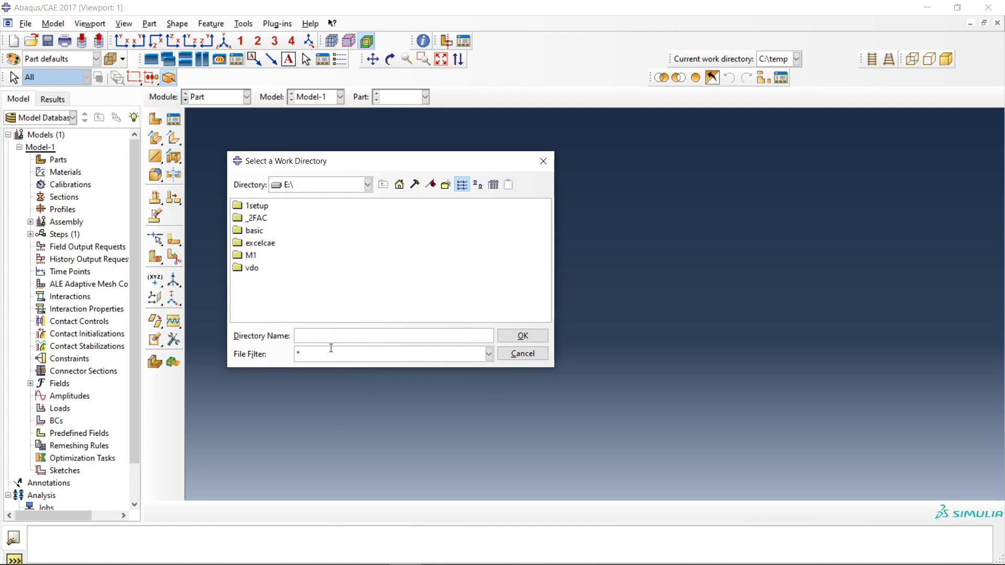
Set E:/new as the work directory.
click(249, 267)
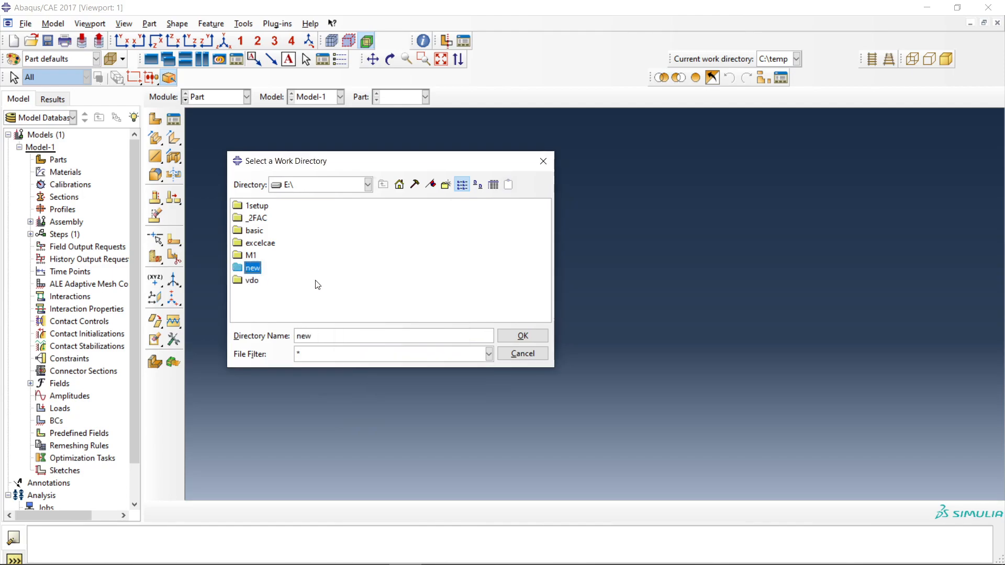
click(523, 335)
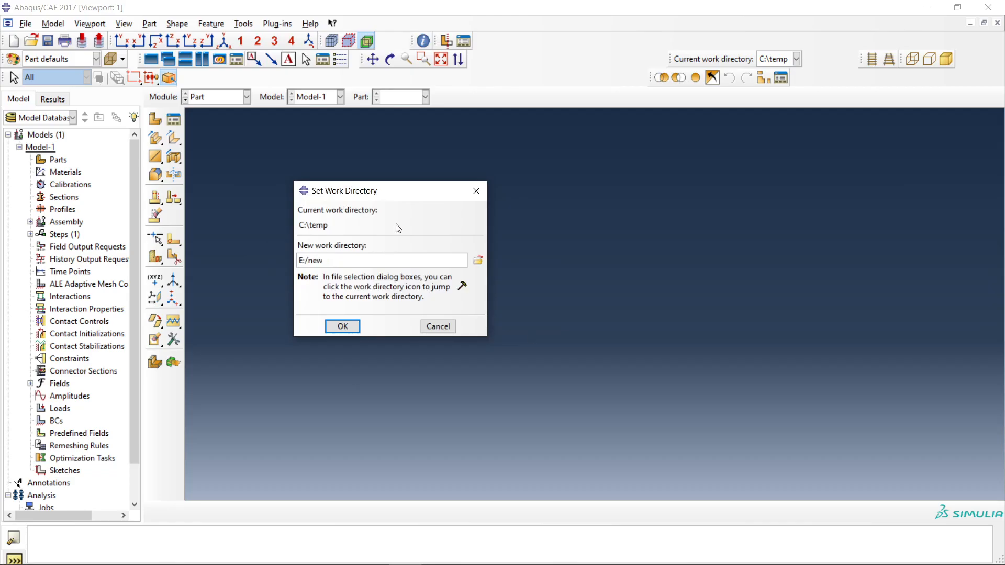
click(343, 329)
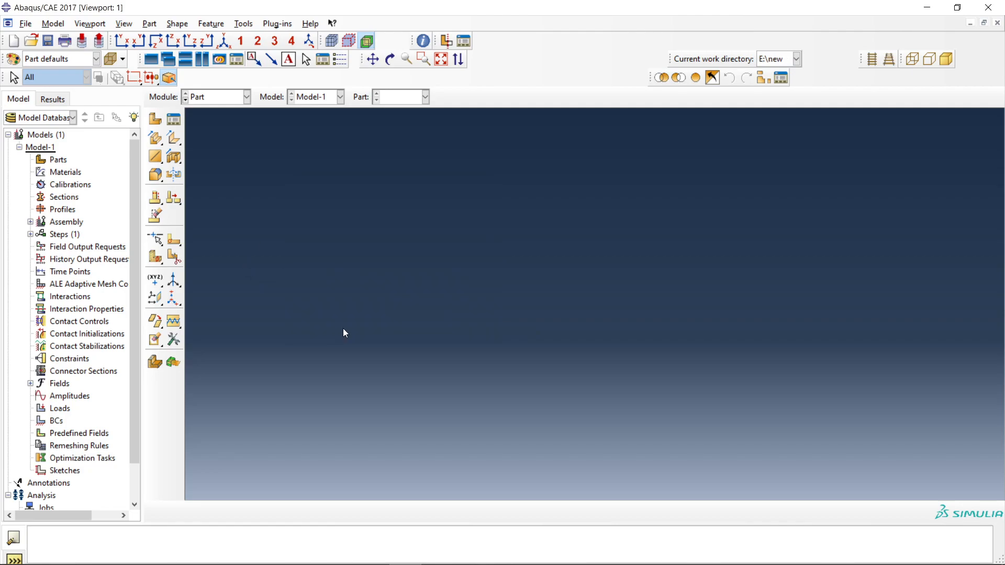
Select the Part module as the working module.
click(205, 97)
click(199, 108)
click(210, 103)
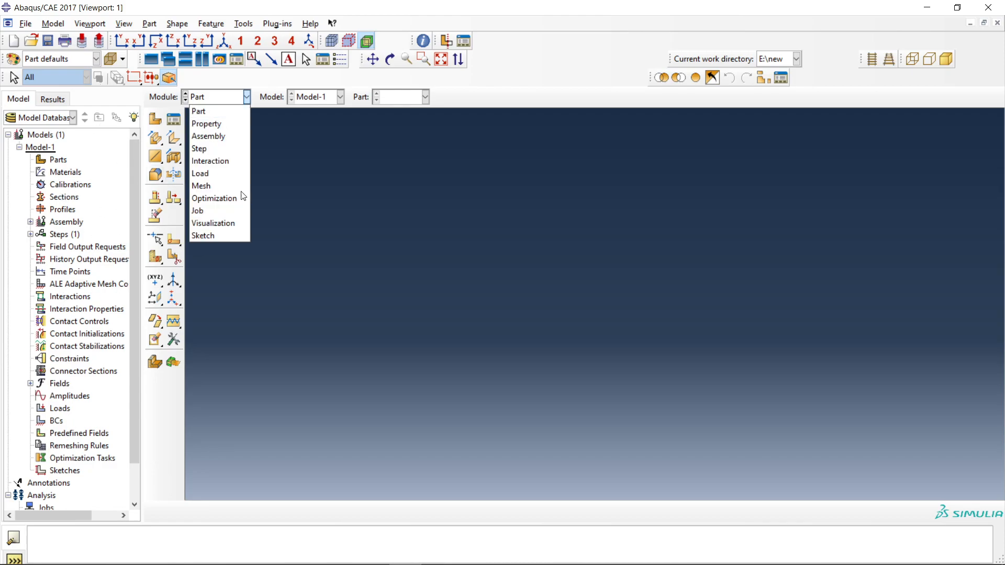
click(214, 112)
click(176, 119)
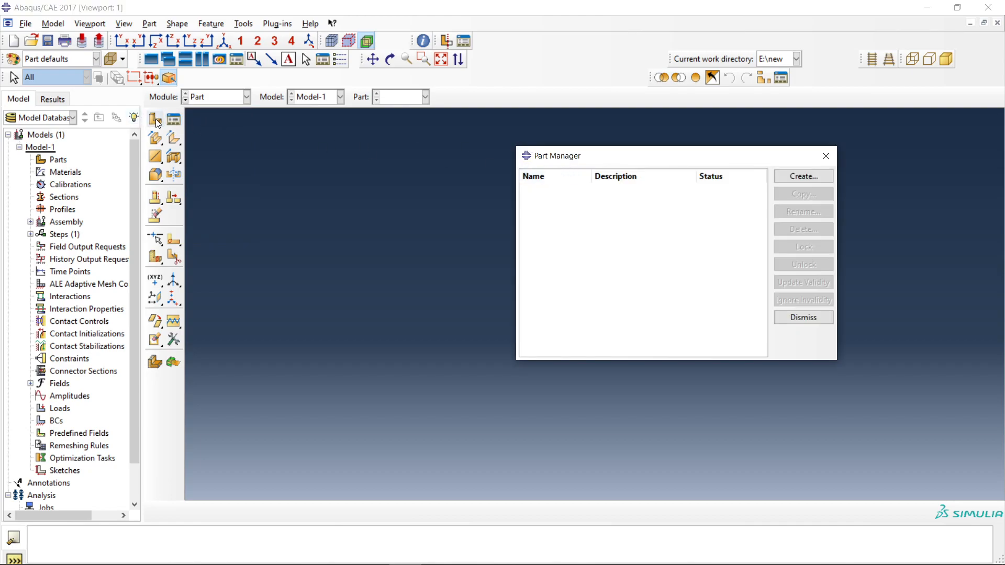
click(156, 119)
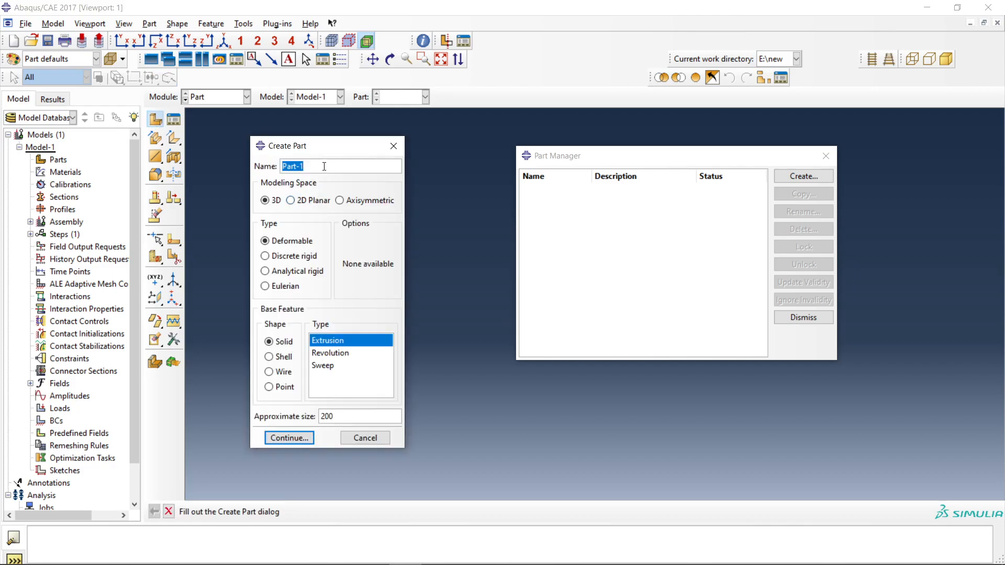
click(394, 146)
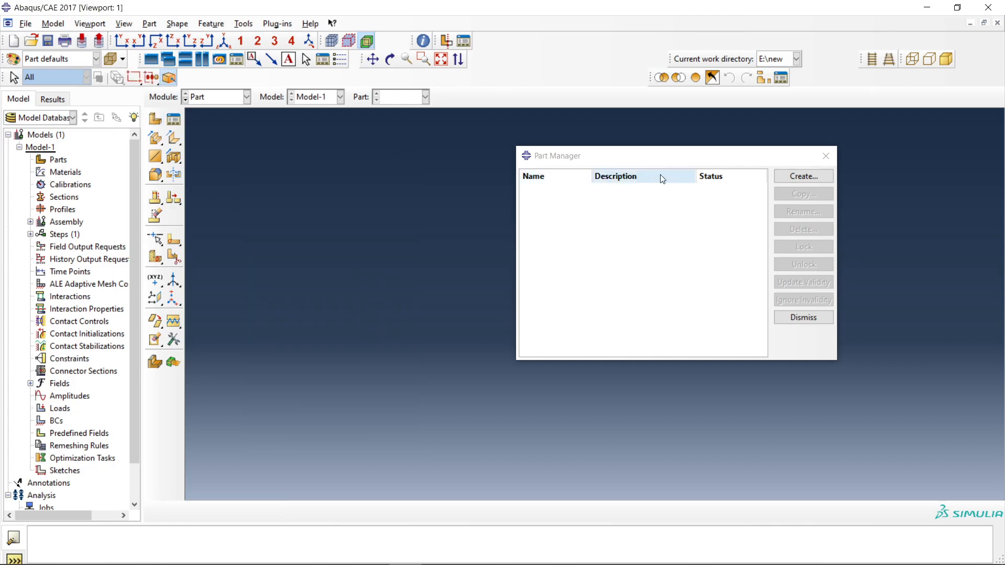
click(798, 178)
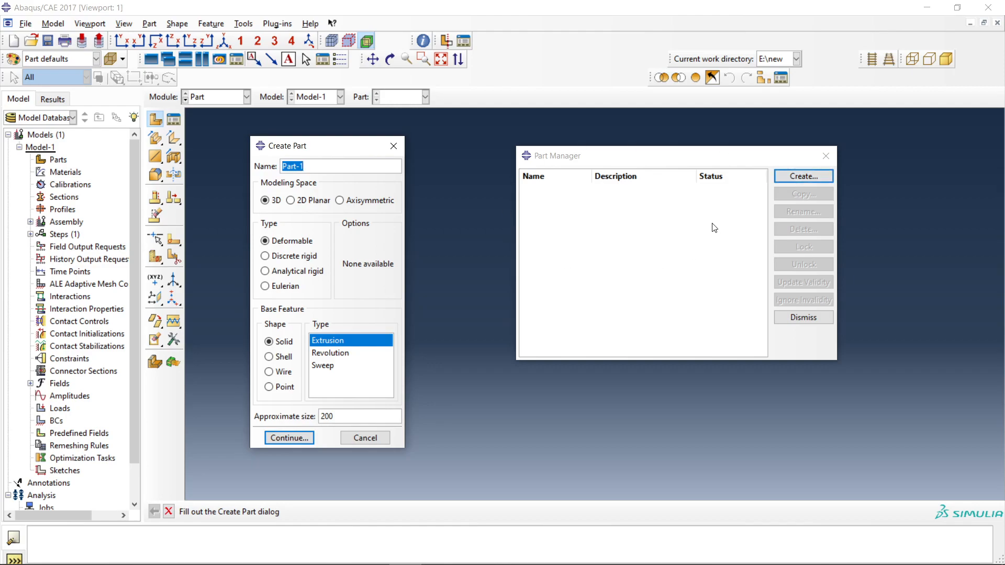
click(391, 145)
click(826, 156)
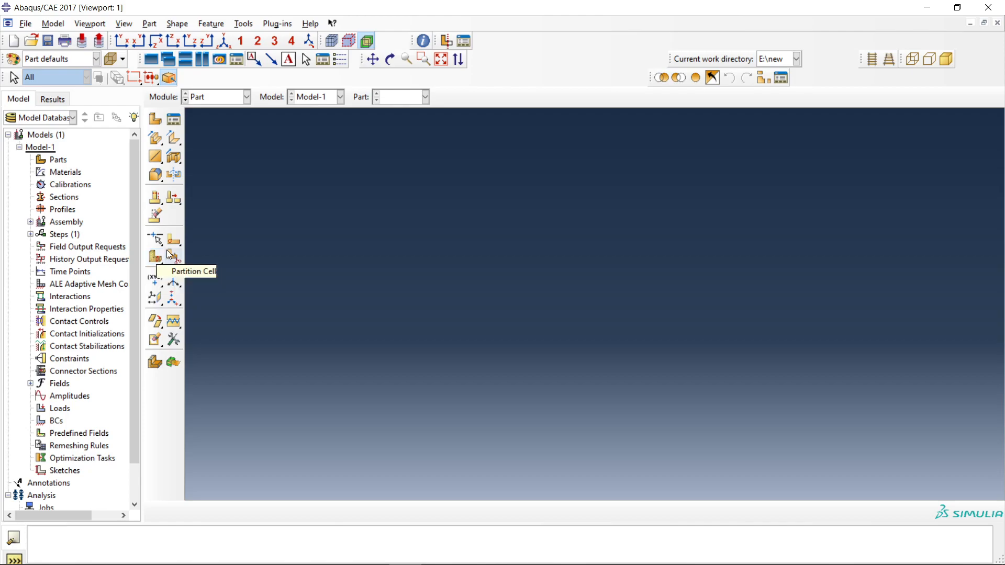
Create Part-1 as a 3D deformable solid with a Revolution base feature and approximate size 200, and dismiss the Part Manager.
click(173, 119)
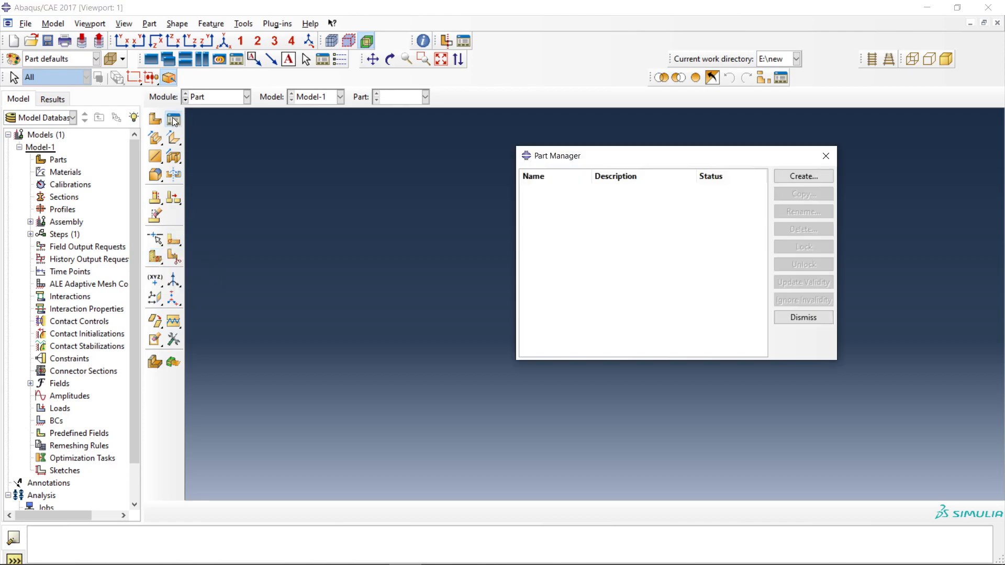
click(797, 178)
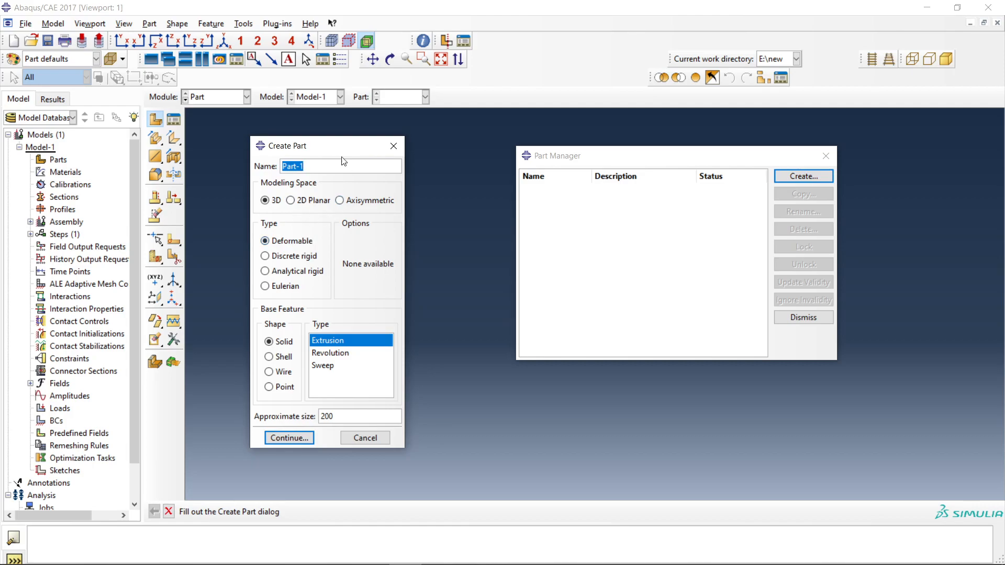
drag(309, 147, 276, 145)
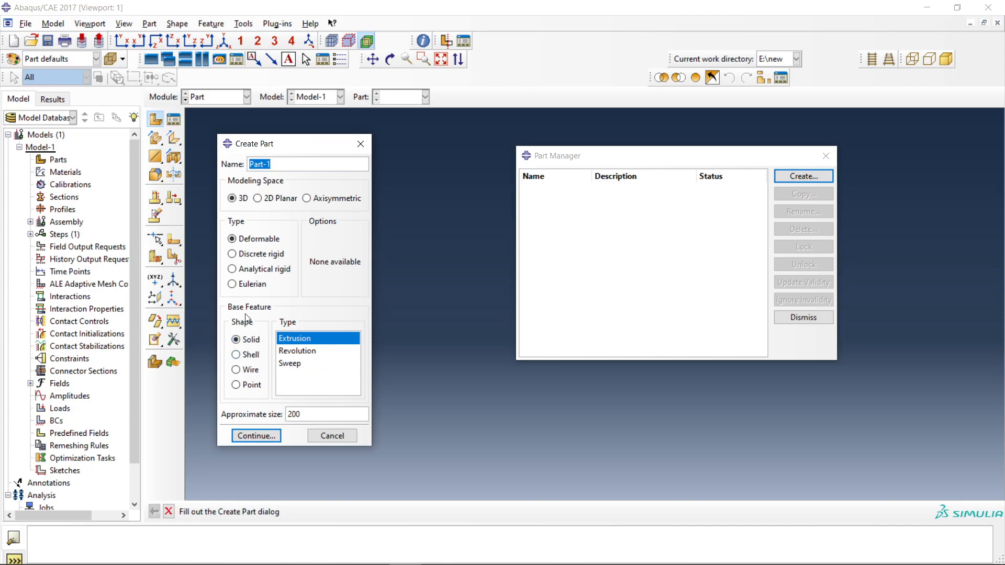
click(257, 254)
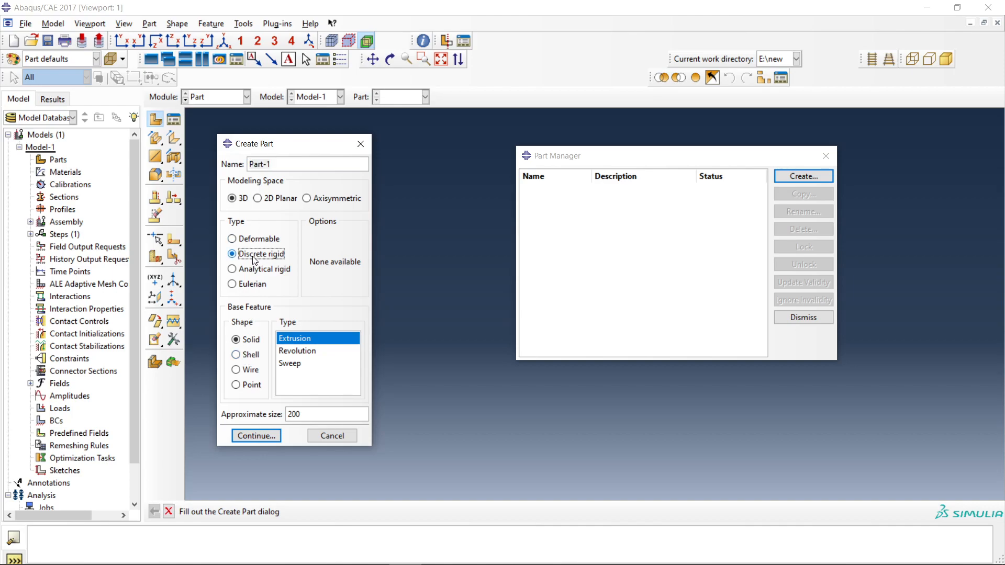
click(257, 241)
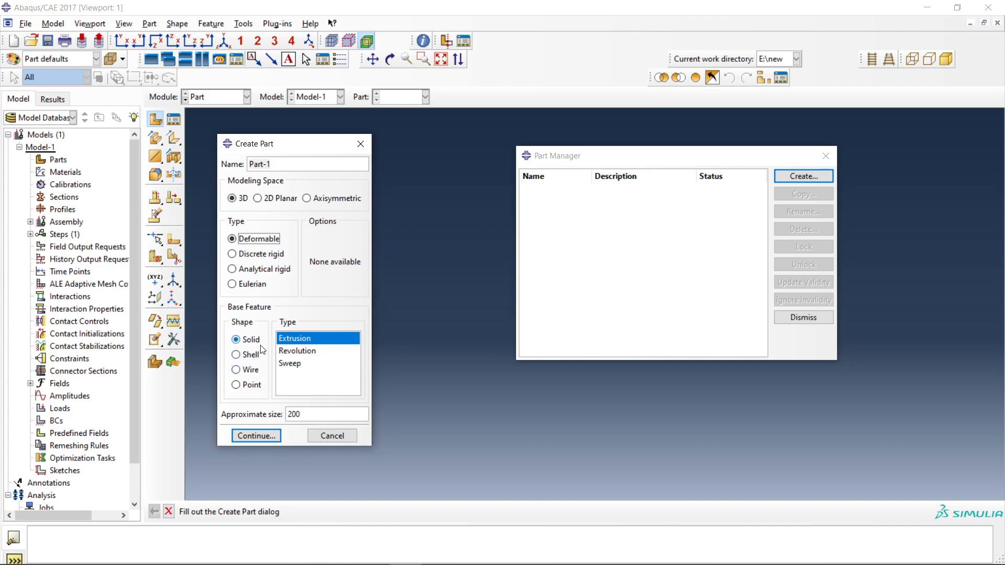
click(312, 350)
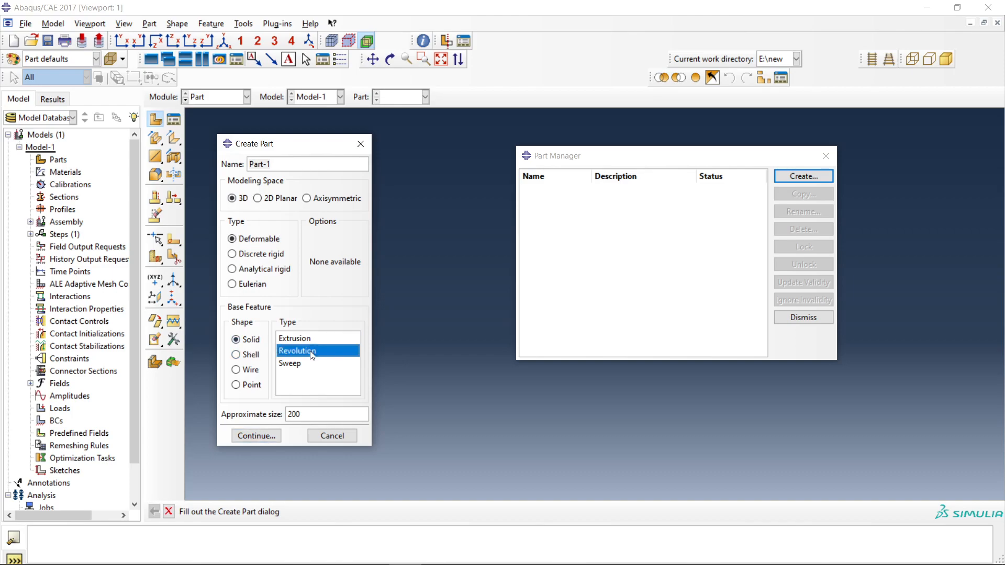
click(256, 436)
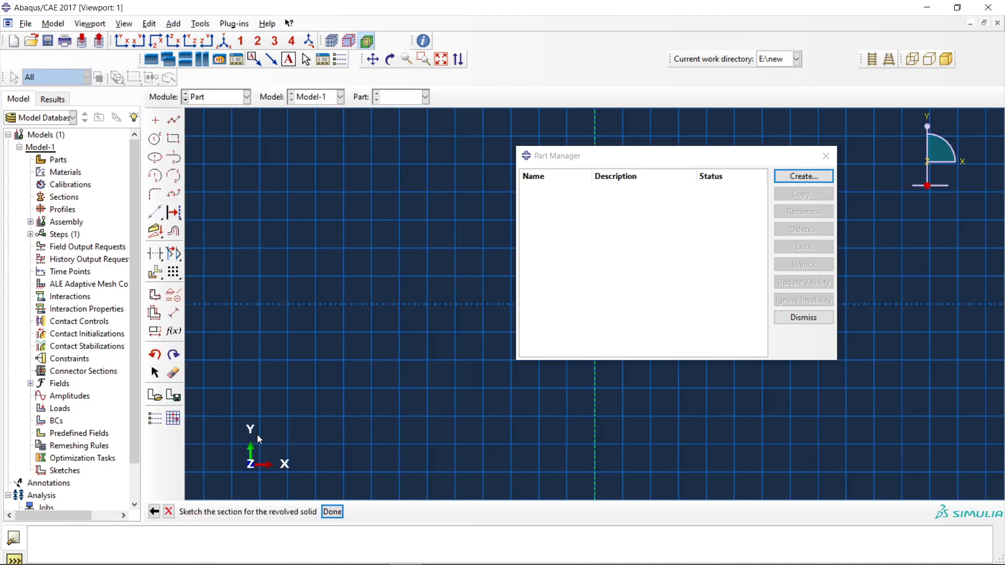
click(825, 157)
Sketch a closed rectangle of connected lines from the origin along the revolution axis, two grid squares wide and five high.
click(173, 120)
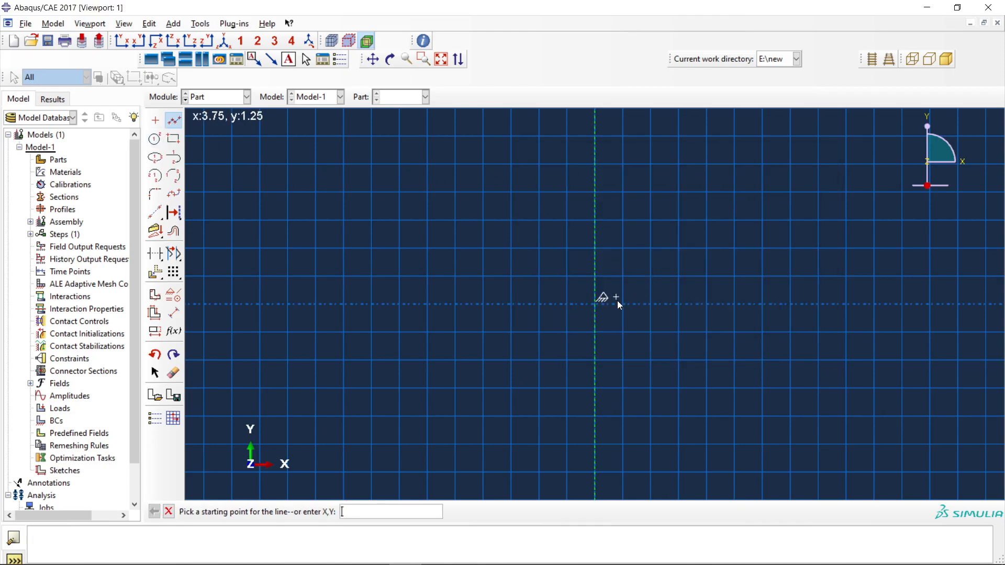
click(595, 304)
click(651, 303)
click(651, 164)
click(595, 164)
click(595, 303)
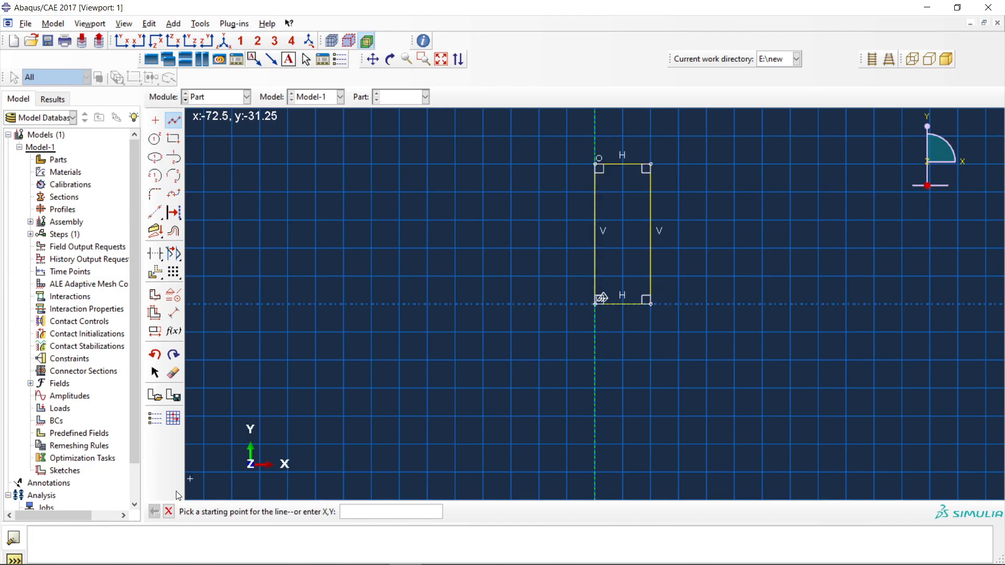
click(168, 511)
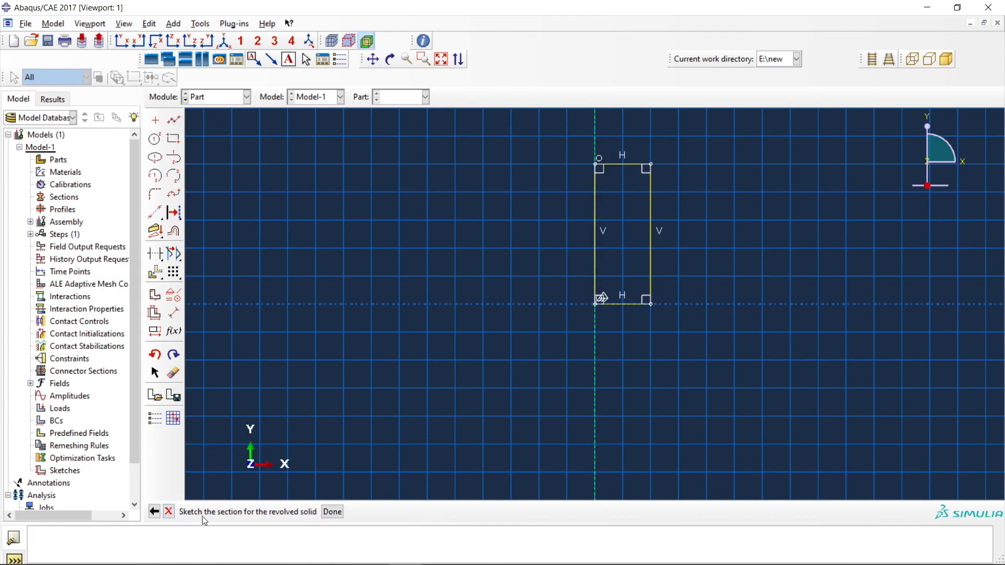
Finish the section sketch and revolve it through 360 degrees into a solid cylinder.
click(330, 511)
drag(824, 210, 445, 211)
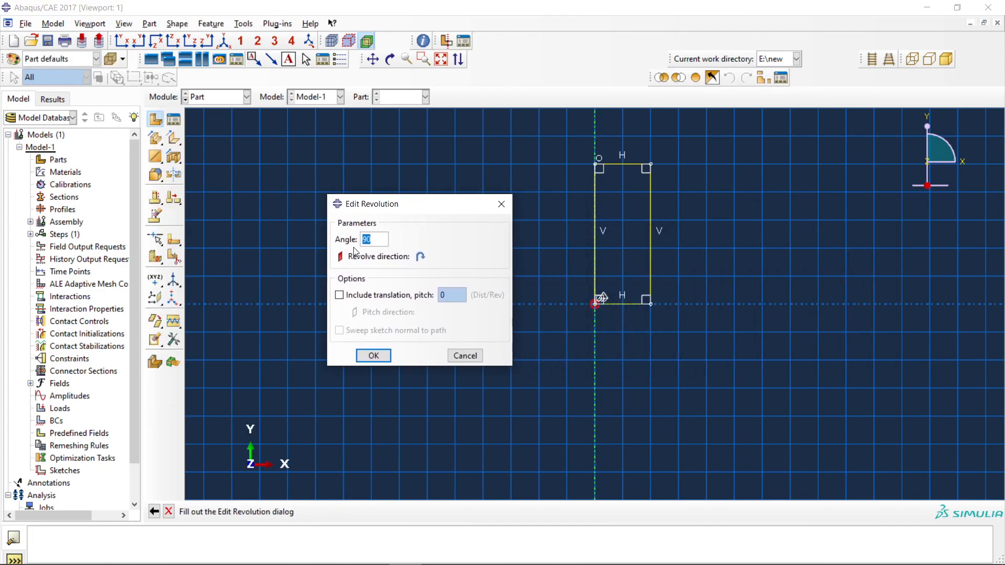
text(360)
click(373, 357)
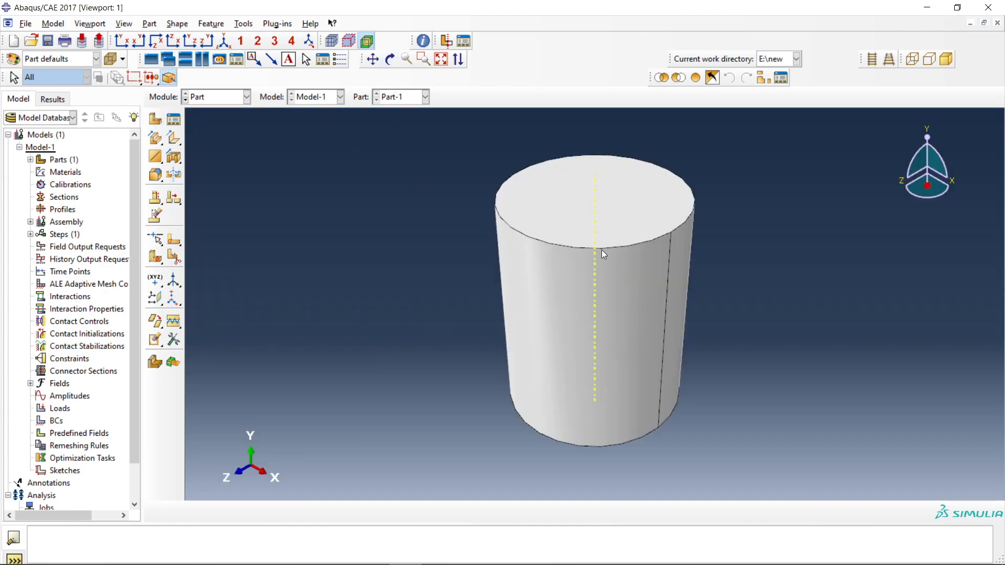
Rotate the cylinder freely and inspect it from the back, top and side standard views.
click(389, 59)
drag(635, 304, 407, 221)
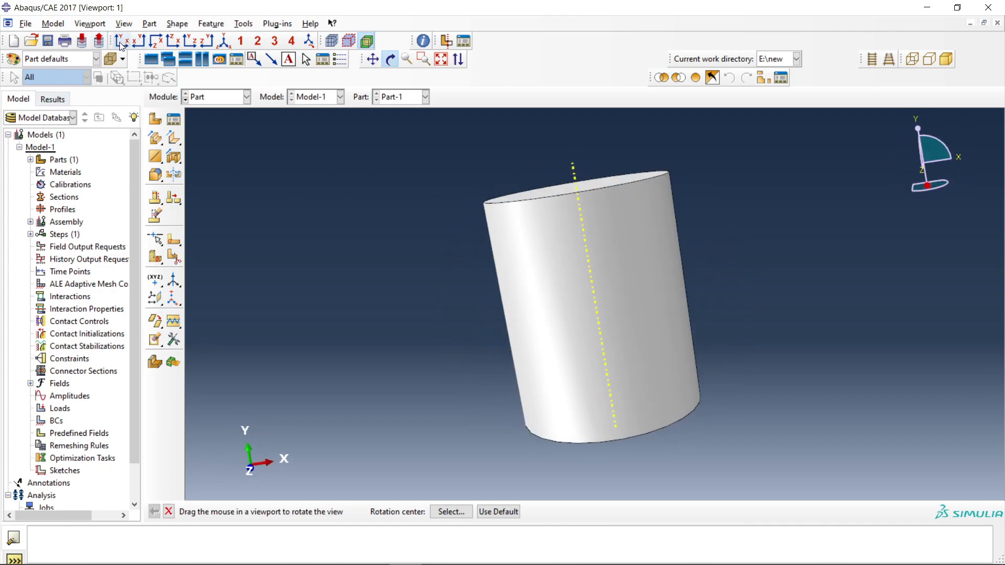
click(138, 42)
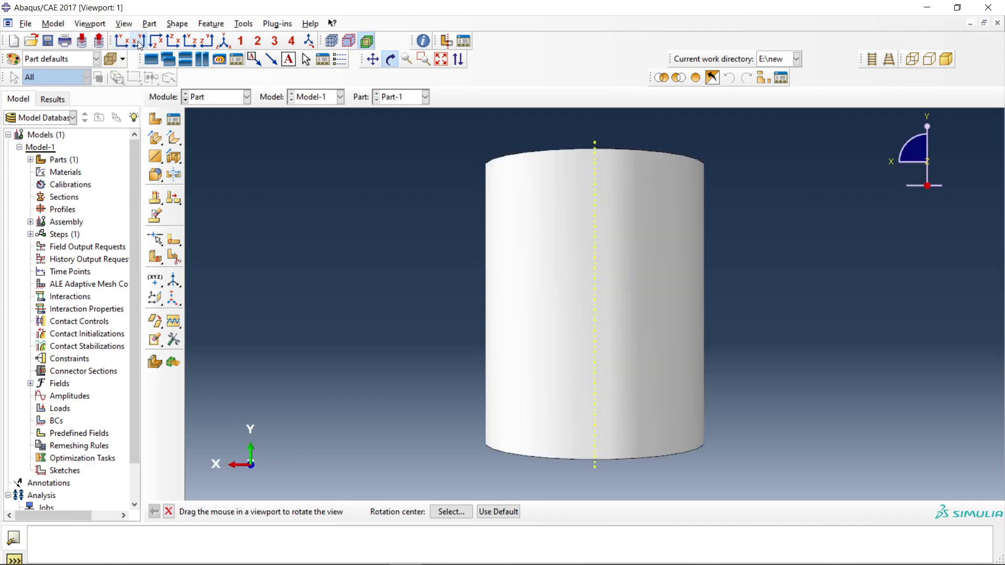
click(157, 43)
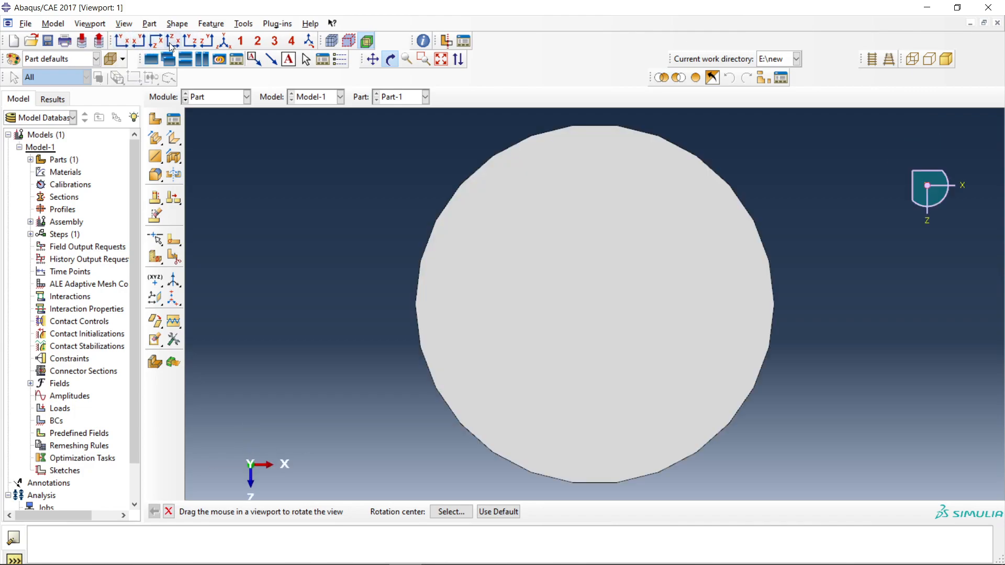
click(186, 46)
click(210, 48)
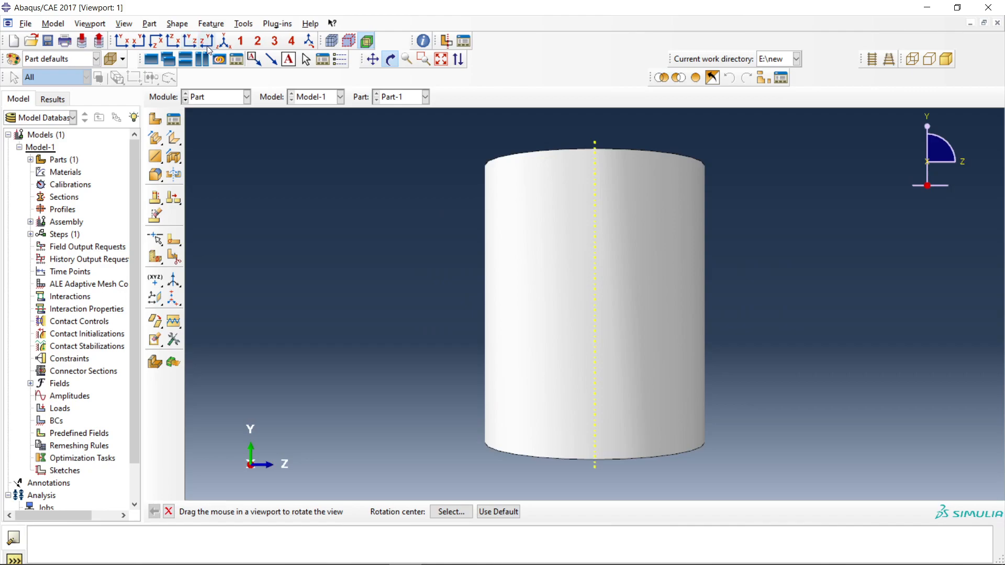
click(208, 43)
View the cylinder isometrically, rotate and fit it, and restore the front XY view.
click(225, 43)
drag(549, 265, 435, 173)
click(390, 60)
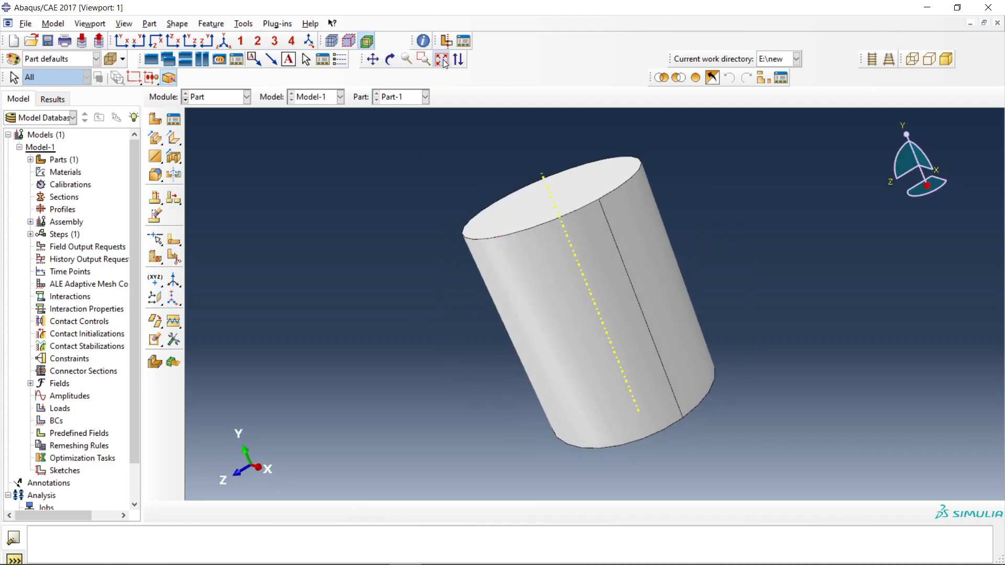
click(441, 59)
click(120, 42)
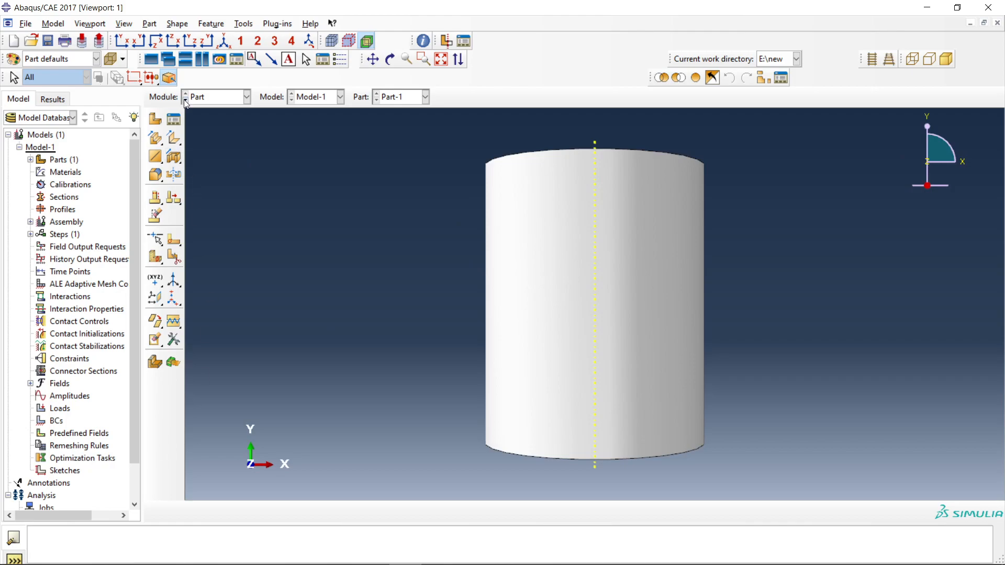
Open the settings for a new part in the Part module and review the 2D Planar and Axisymmetric modeling spaces.
click(210, 96)
click(208, 113)
click(174, 121)
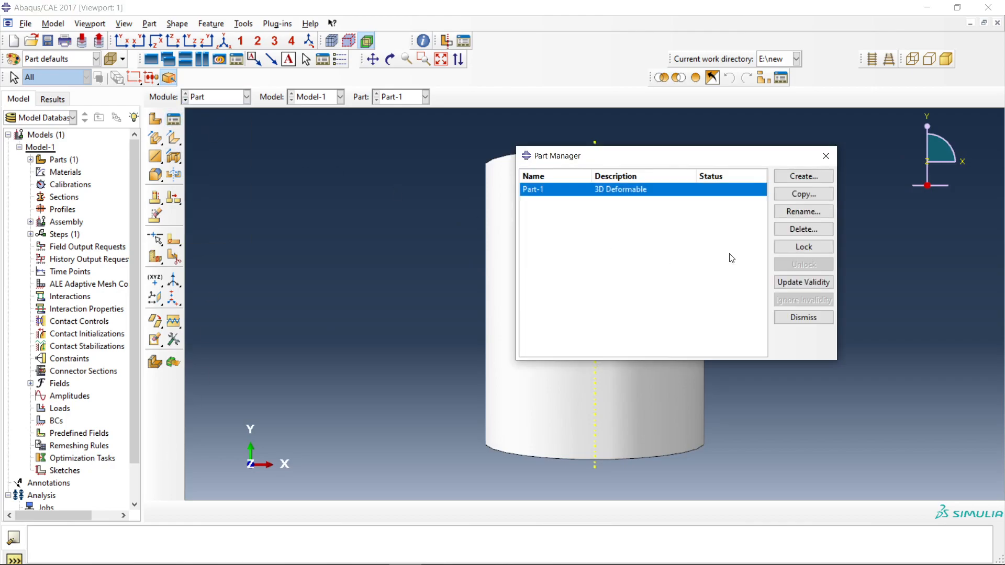
click(806, 177)
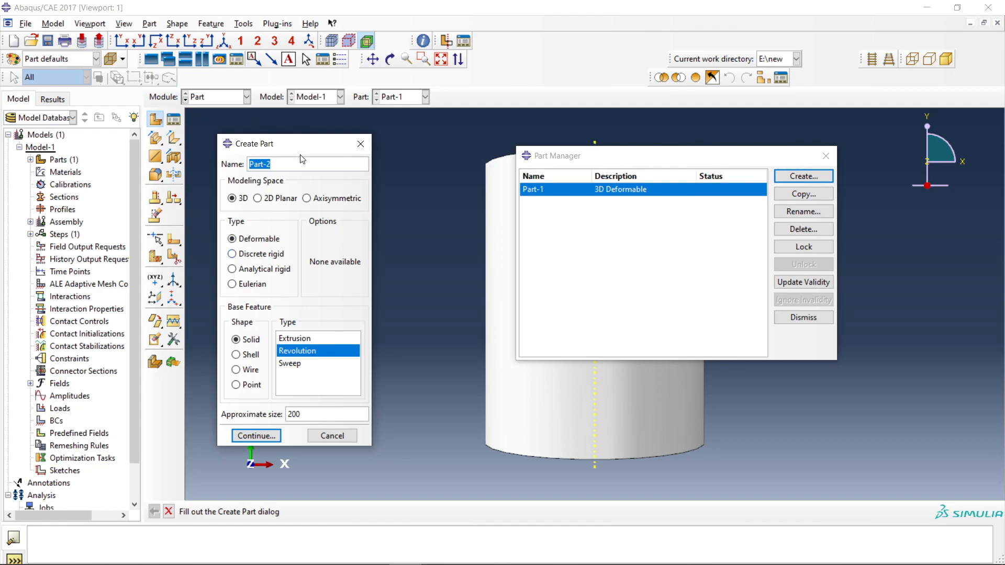
click(272, 199)
click(826, 156)
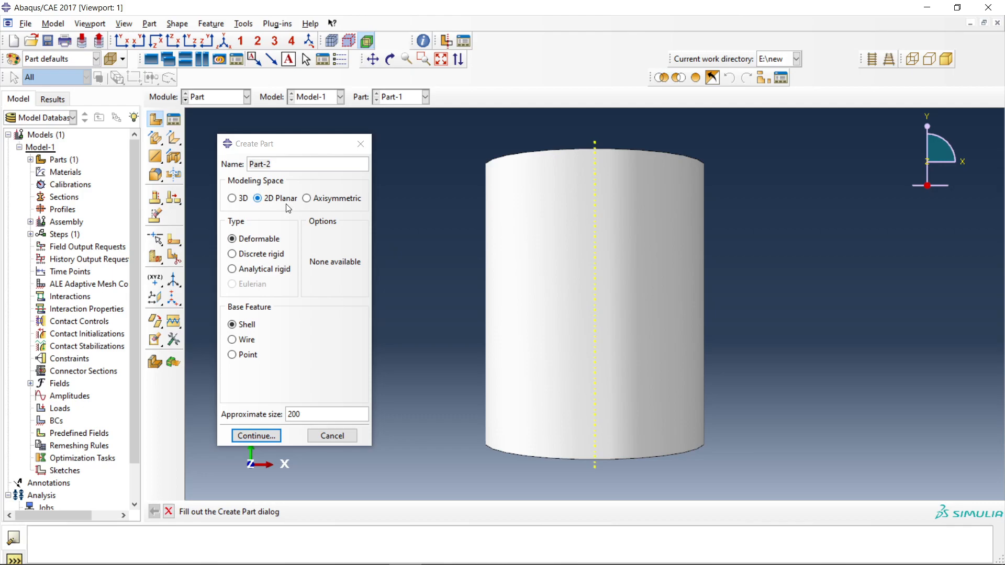
click(313, 201)
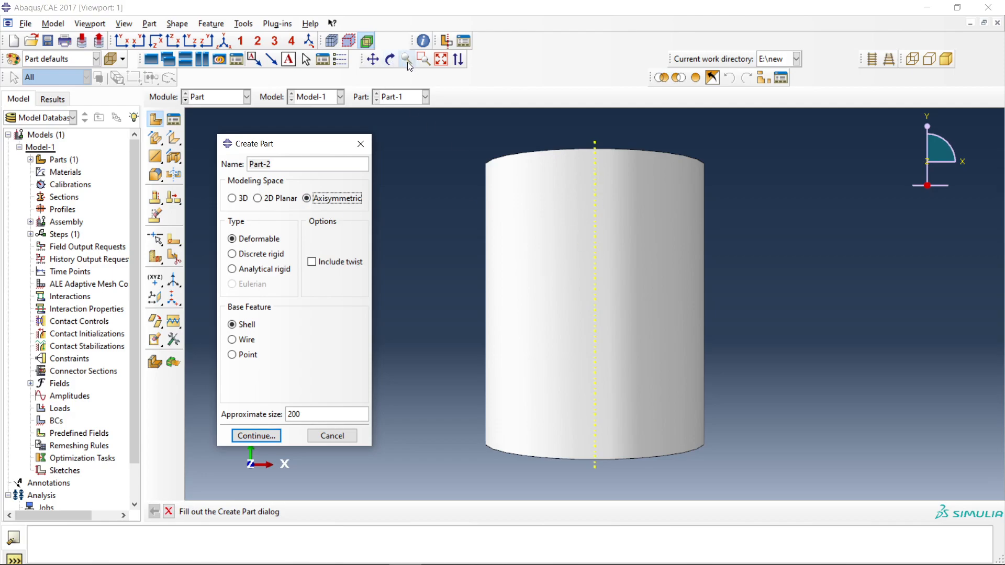
click(390, 59)
drag(615, 201, 542, 284)
drag(610, 245, 517, 248)
click(173, 120)
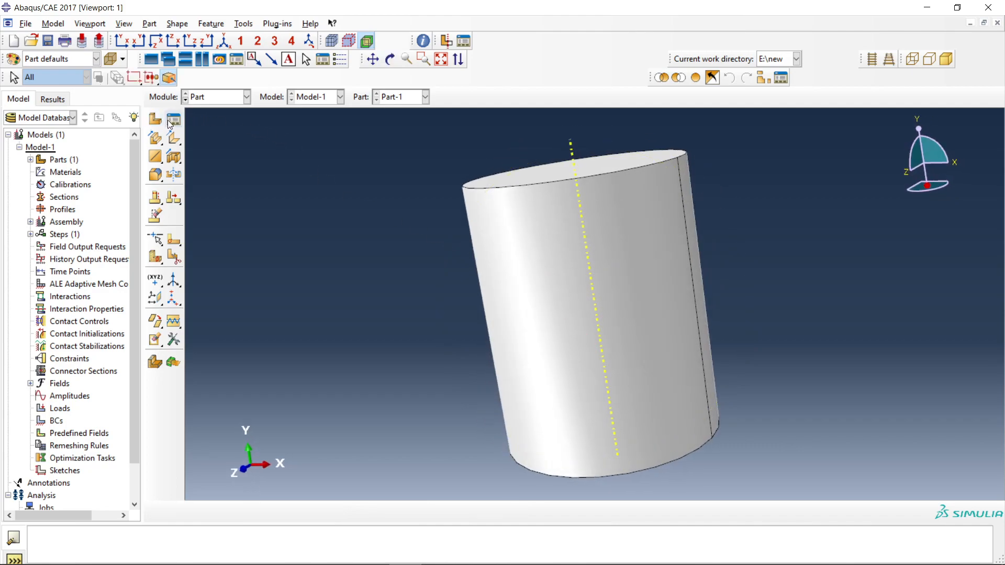
click(802, 176)
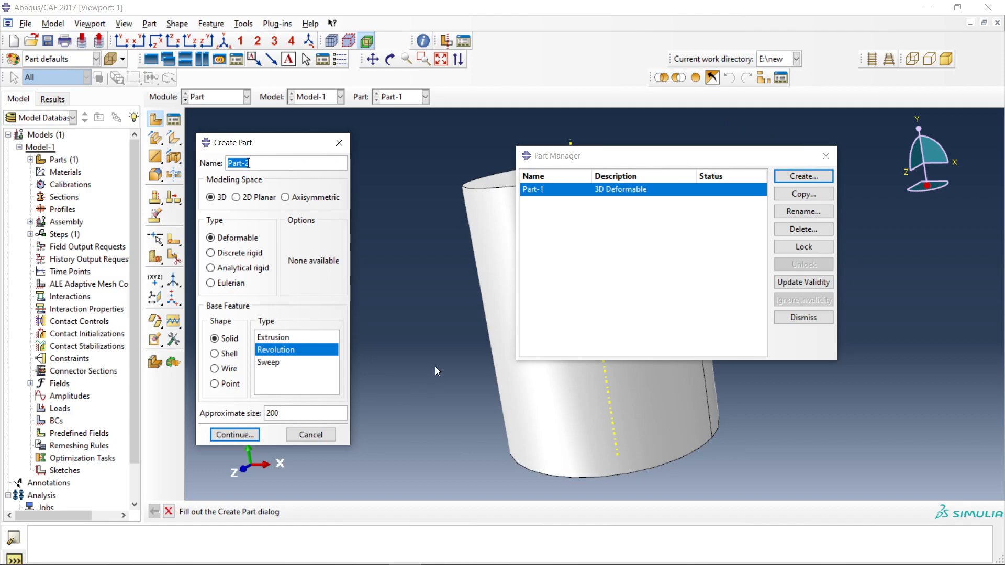
click(830, 159)
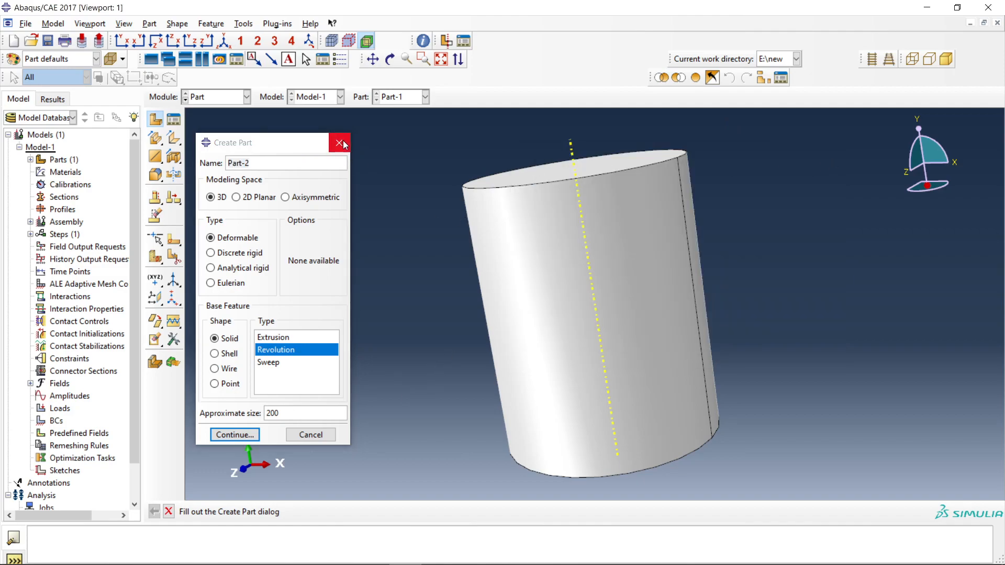
click(339, 143)
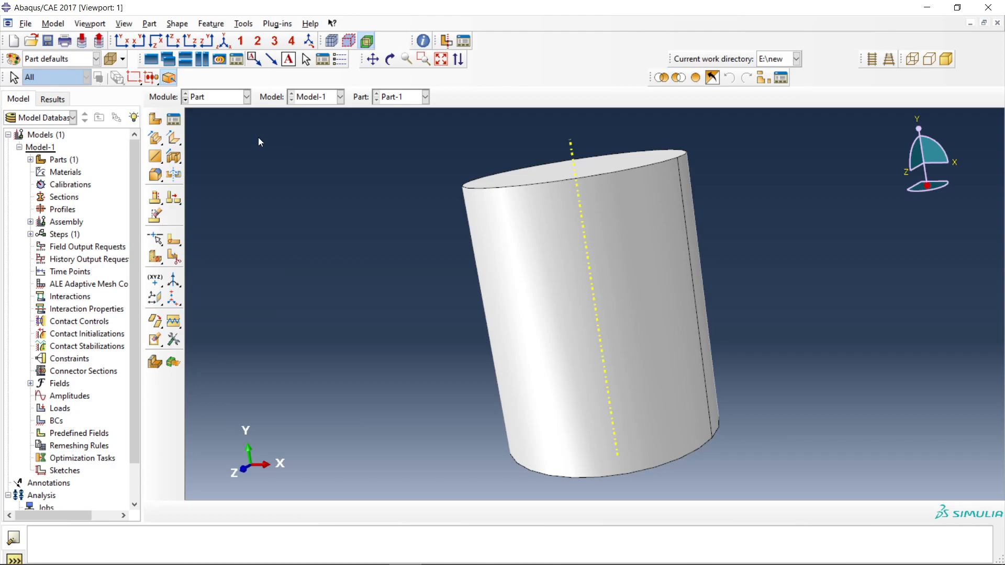
Delete Part-1 from the model through the Part Manager and confirm the deletion.
click(178, 124)
click(793, 230)
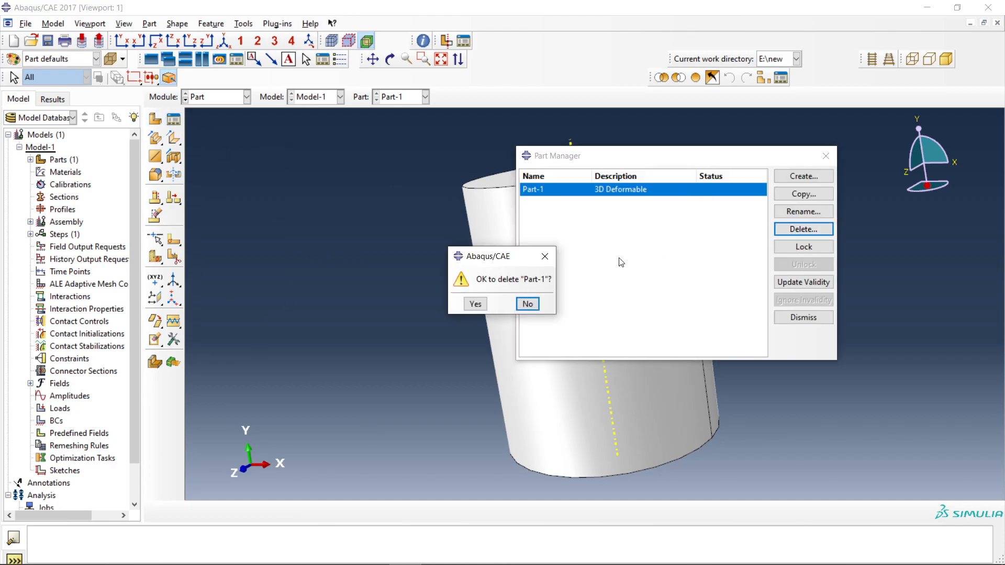
click(470, 306)
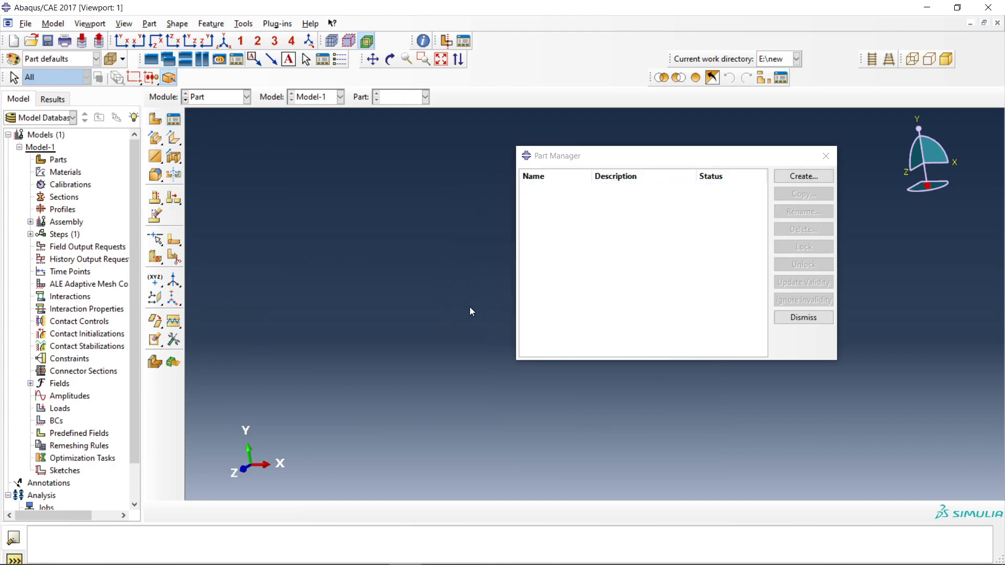
Create Part-1 as a 2D planar deformable shell with approximate size 200, and move the Part Manager off the sketch area.
click(781, 179)
click(236, 196)
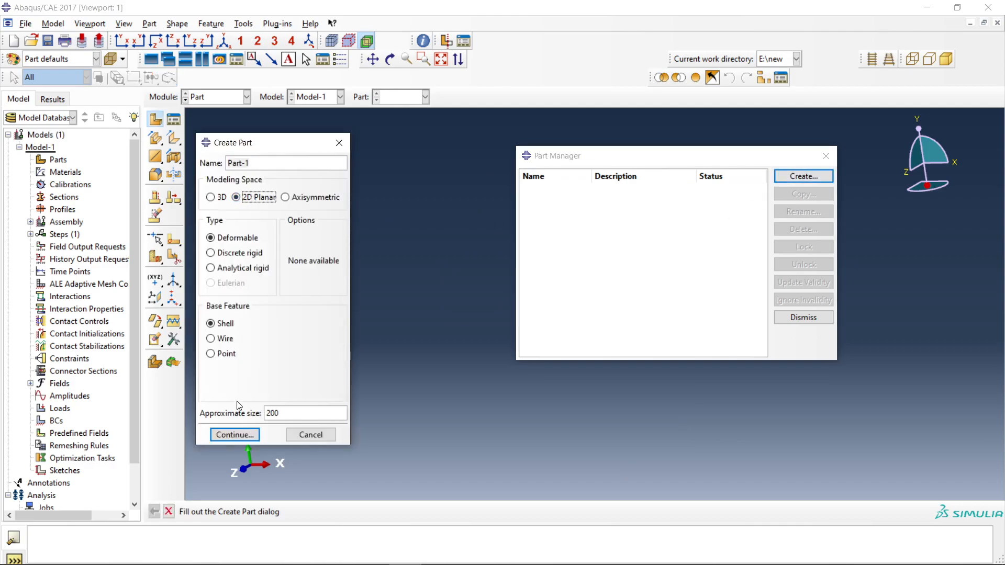
click(235, 434)
drag(610, 161, 840, 169)
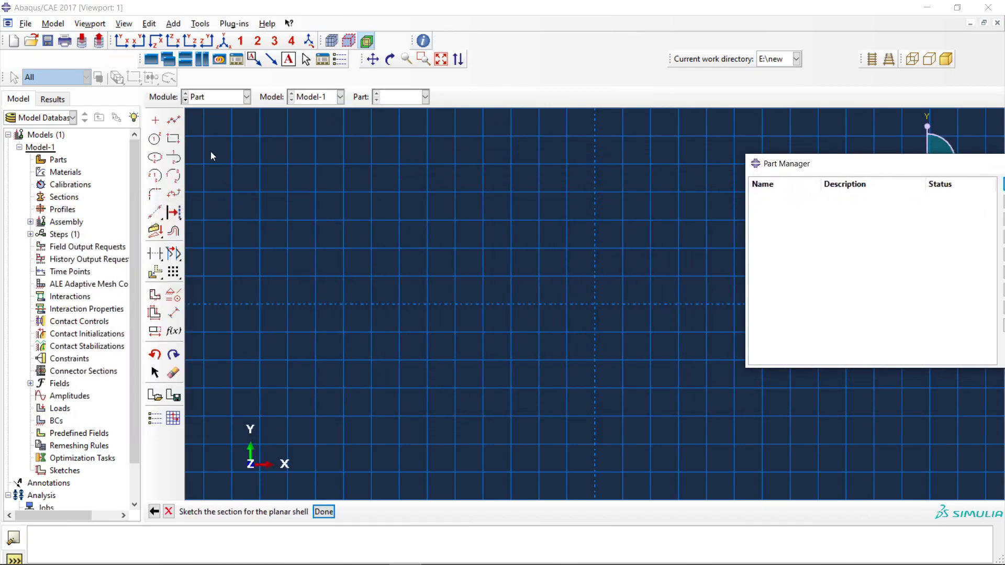
Sketch a closed four-sided outline of connected lines from the origin into negative X, about 28.75 wide and 21.25 high.
click(174, 120)
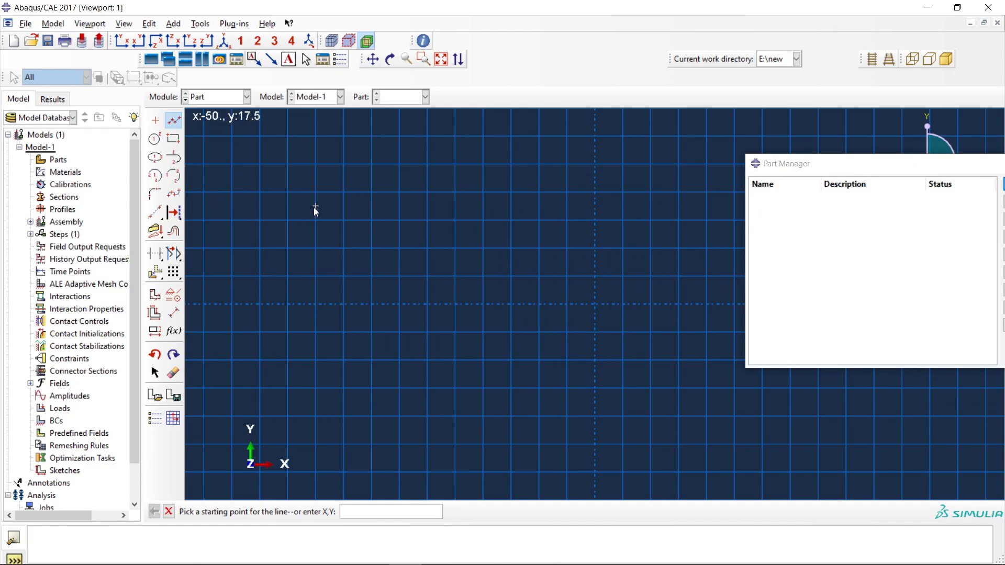
click(594, 304)
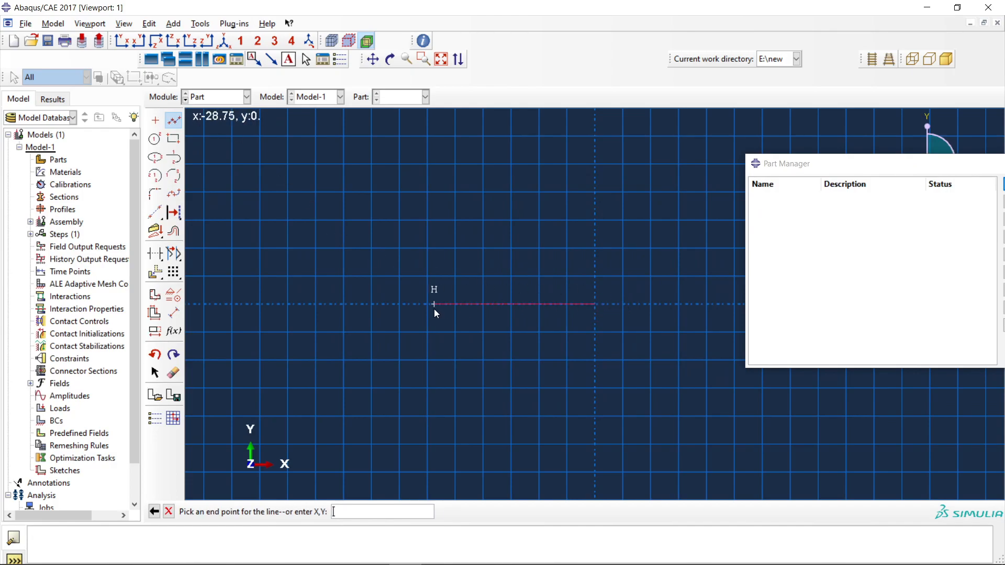
click(434, 304)
click(434, 185)
click(582, 185)
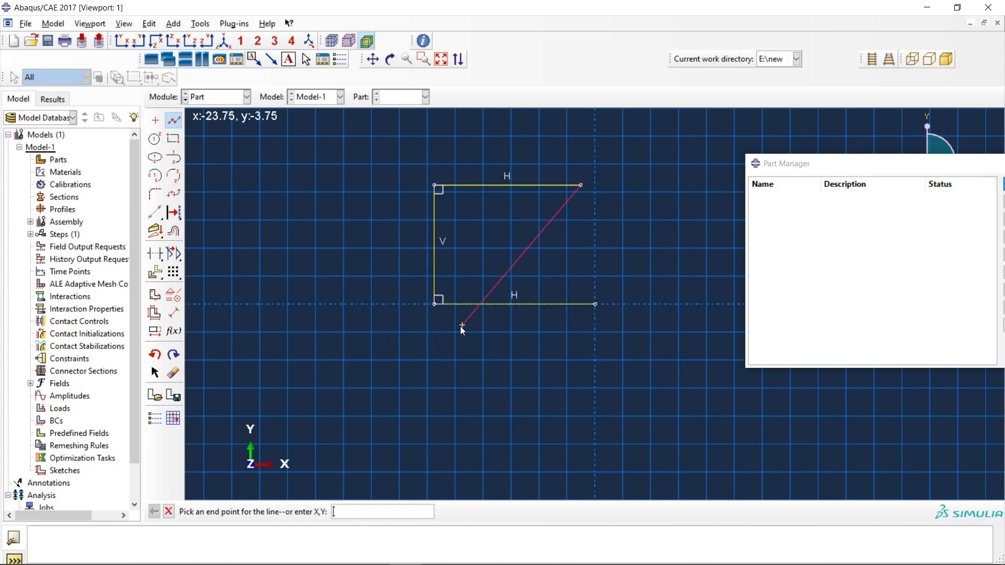
click(592, 302)
Dimension the outline's bottom edge and set its length to 26.
click(173, 313)
click(504, 304)
click(492, 371)
text(26)
key(Return)
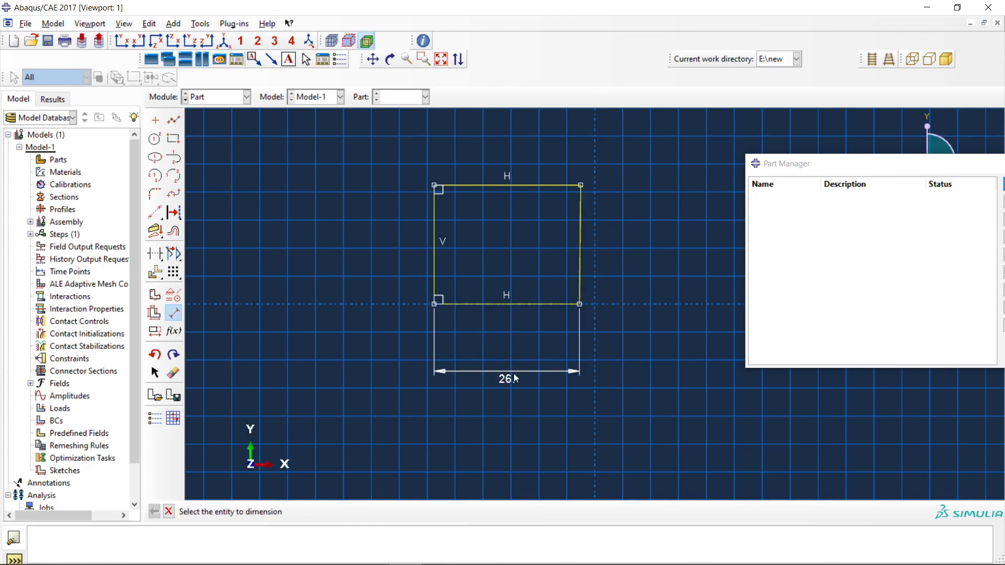
Dimension the outline's left edge and set its length to 20.
click(171, 312)
click(176, 313)
click(437, 256)
click(389, 251)
text(2)
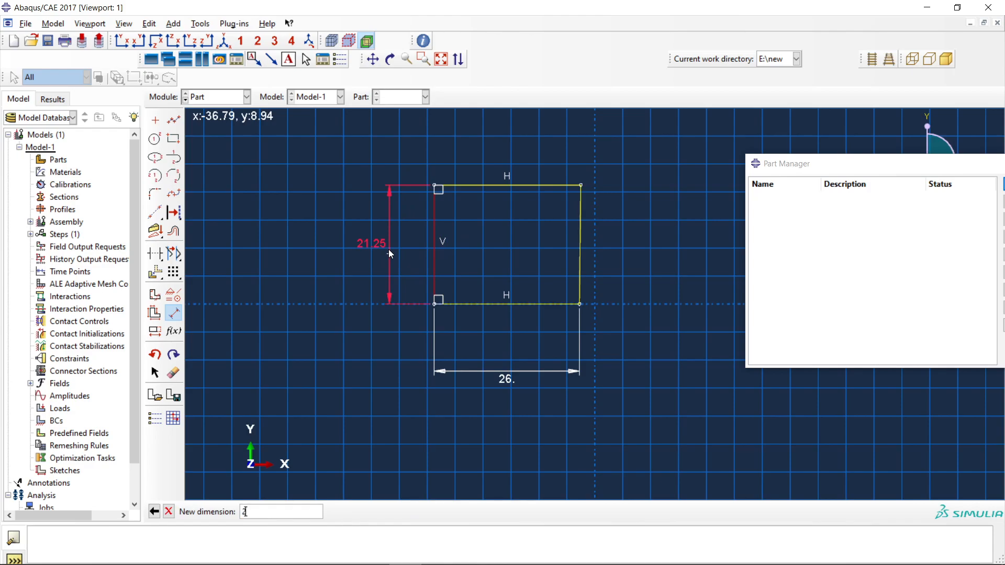
text(0)
key(Return)
Dimension the outline's right edge and set its length to 20.
click(579, 235)
click(620, 232)
text(20)
key(Return)
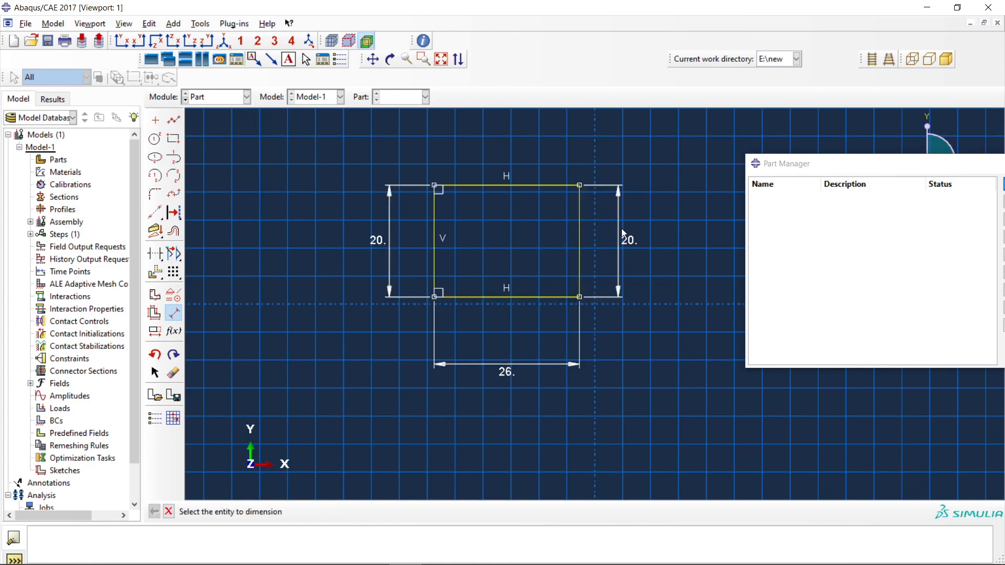
Try to add a length dimension to the outline's top edge, and undo the top and right edge dimensions.
click(530, 185)
click(530, 160)
text(36)
key(Return)
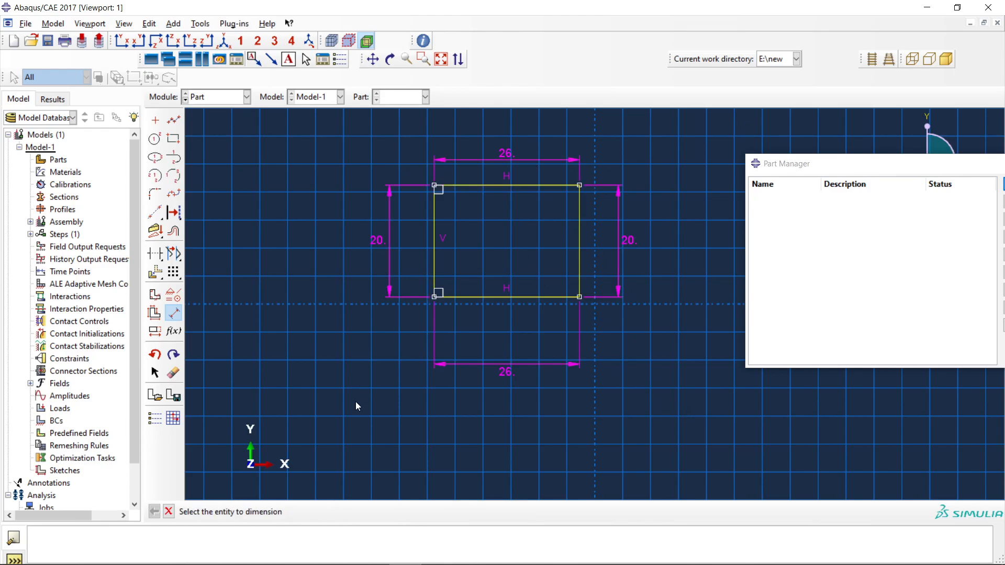
key(ctrl+z)
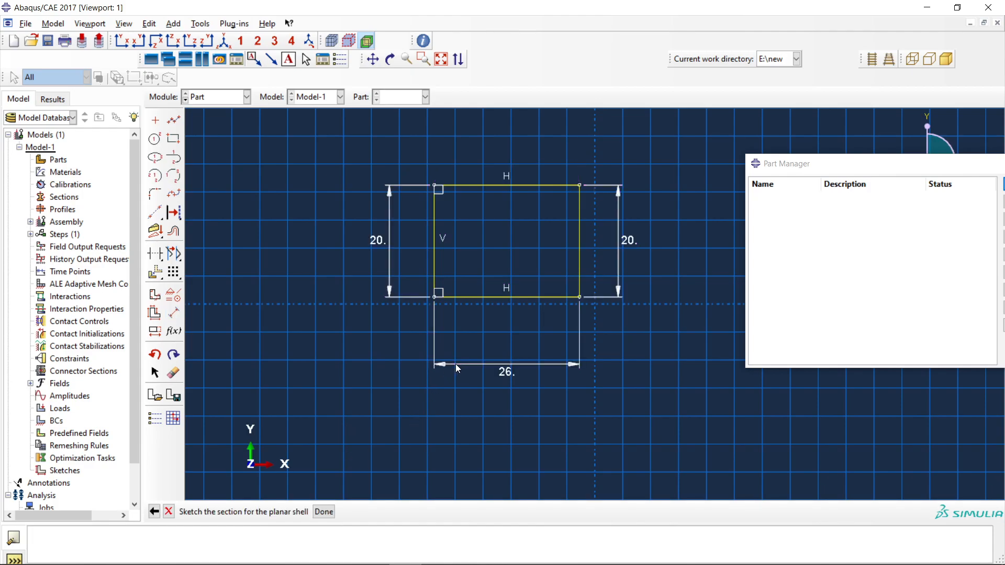
key(ctrl+z)
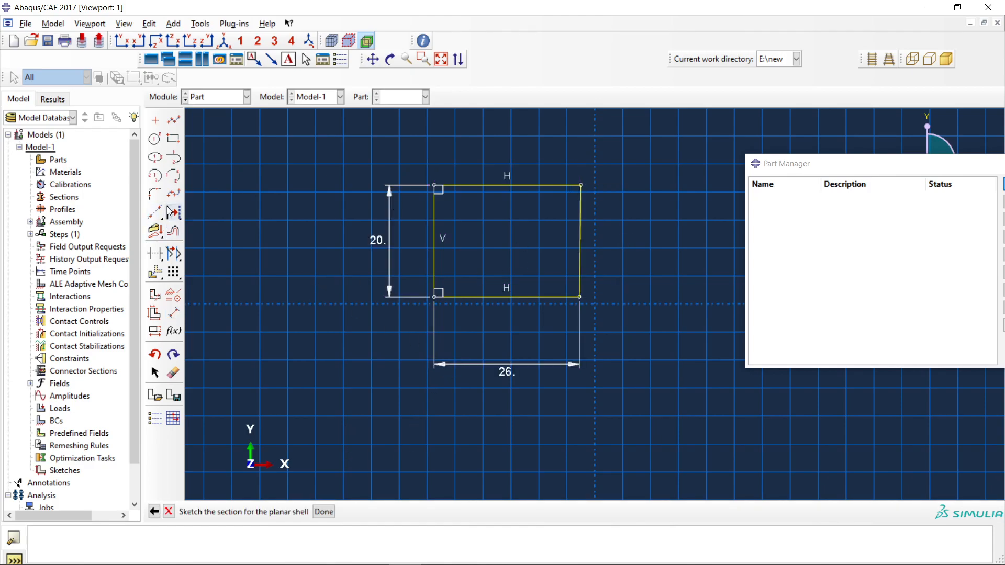
Draw a circle of about 26 radius centred on the outline's lower-left corner, and a separate small circle to its upper left.
click(155, 139)
click(434, 297)
click(295, 255)
click(233, 150)
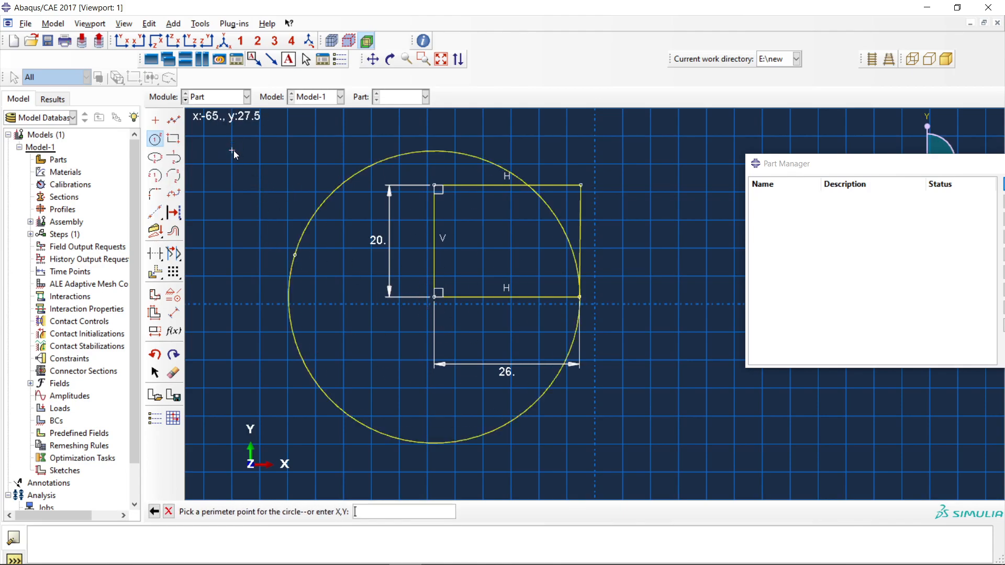
click(239, 192)
click(173, 313)
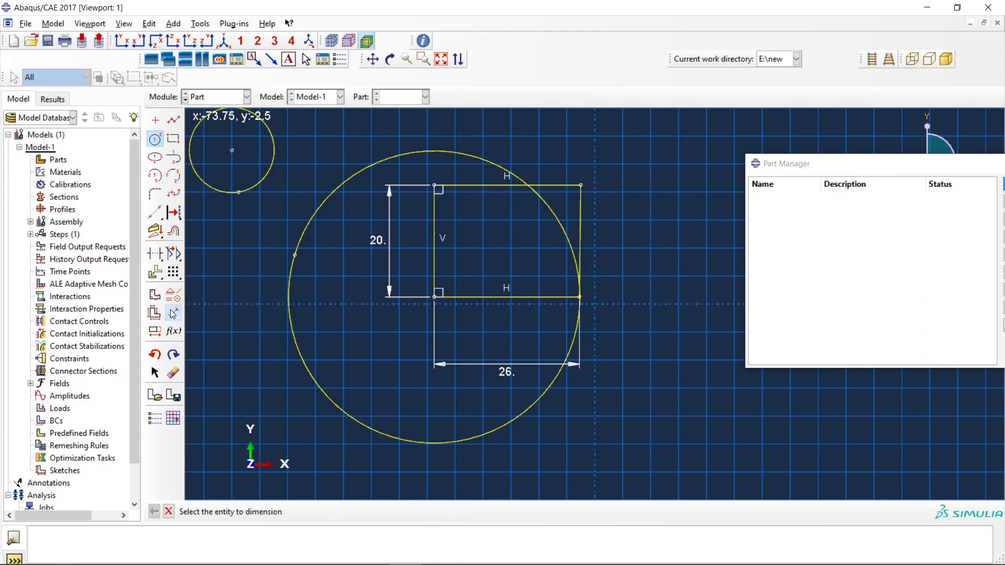
click(291, 338)
click(252, 349)
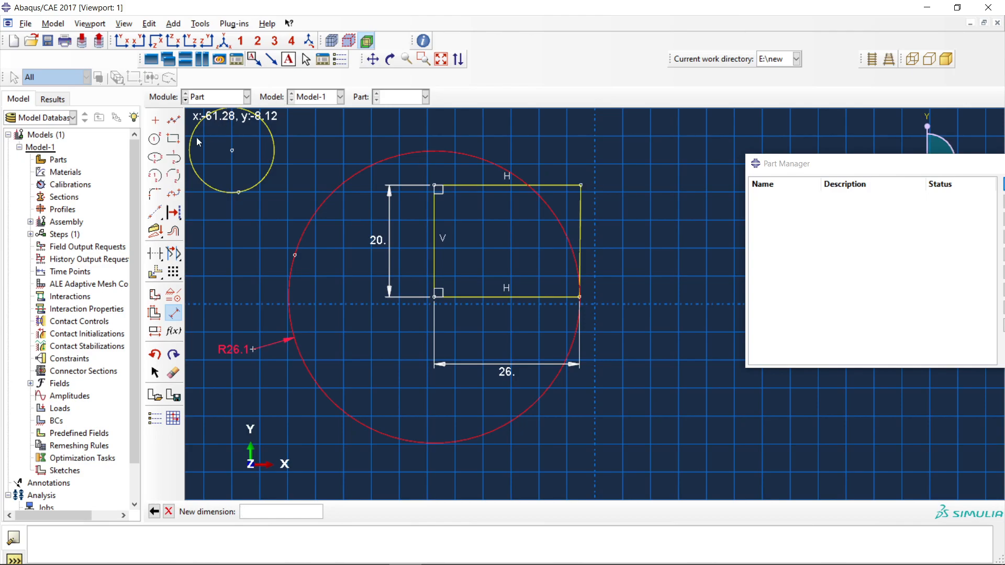
Draw a tall rectangle to the right of the vertical axis, clear of the large circle.
click(174, 139)
click(754, 423)
click(643, 213)
Draw a short centre-and-endpoints arc from near the large circle to the tall rectangle's left edge, with its centre below.
click(155, 176)
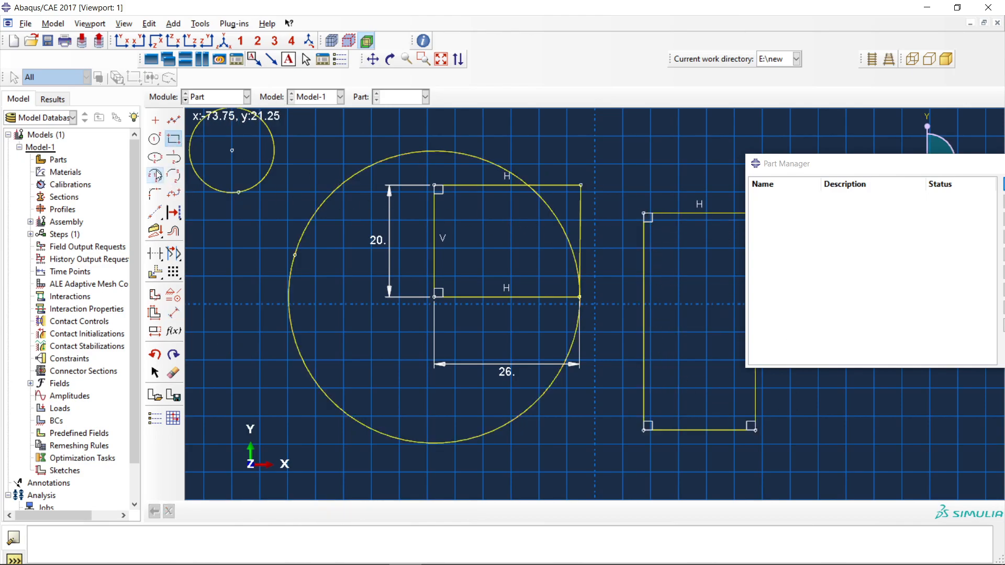
click(629, 497)
click(582, 390)
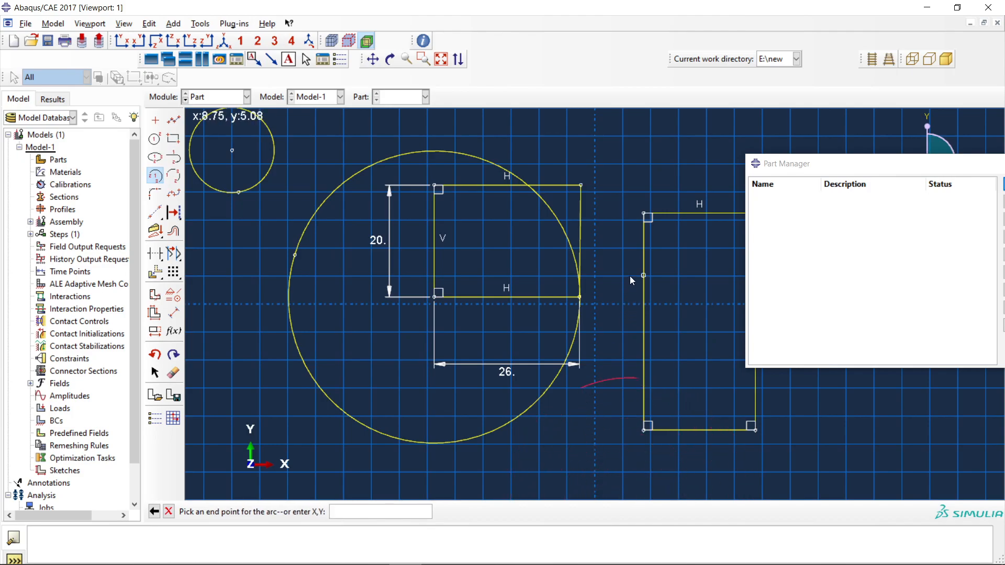
click(643, 377)
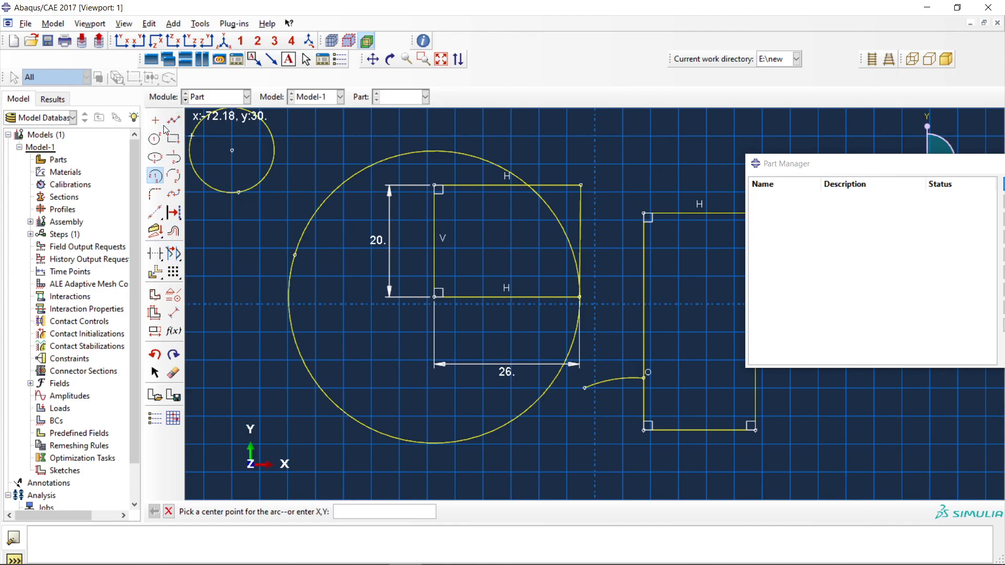
click(216, 99)
click(329, 195)
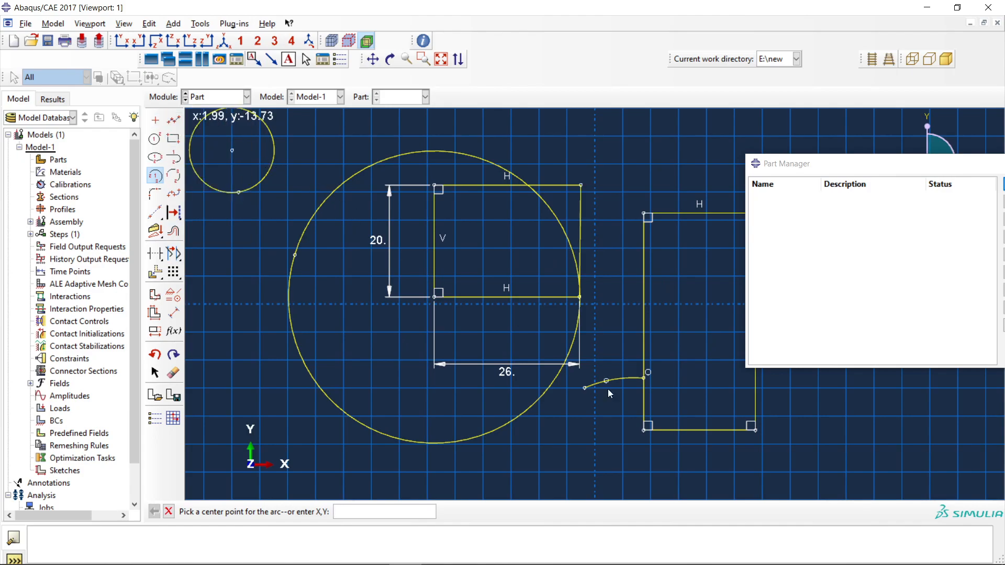
click(336, 311)
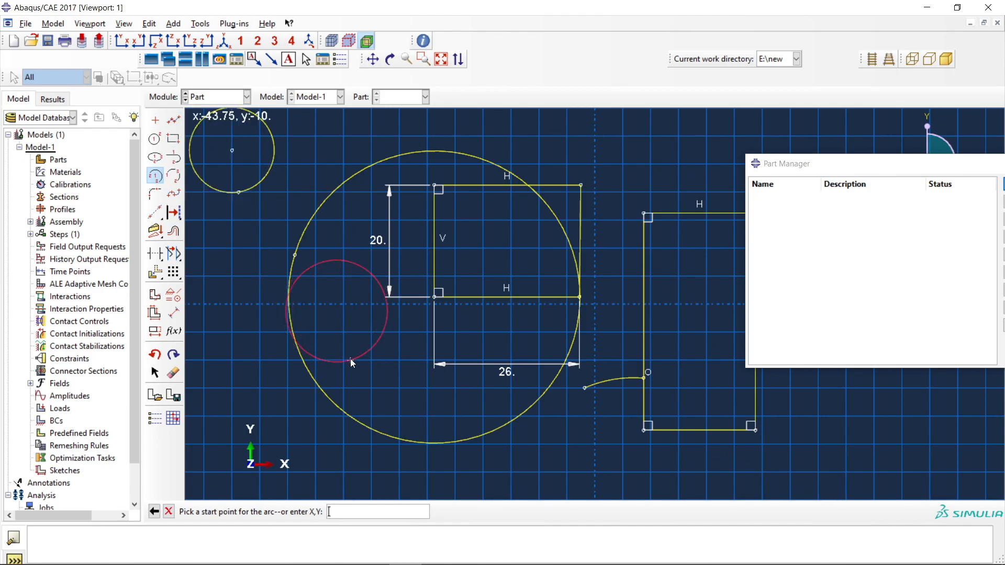
key(Escape)
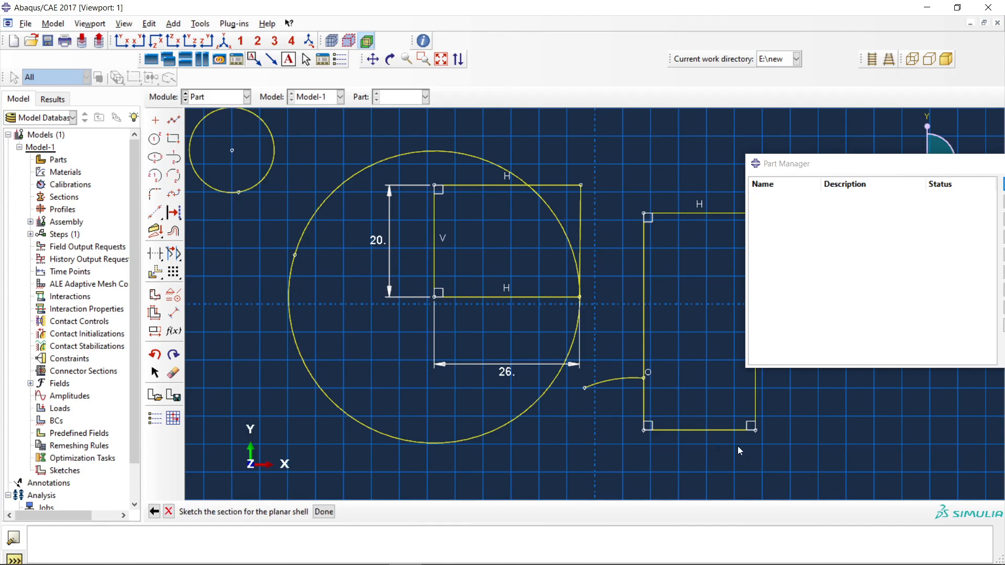
Trim away both circles and every edge of the dimensioned four-sided outline with the Auto-Trim tool.
click(156, 253)
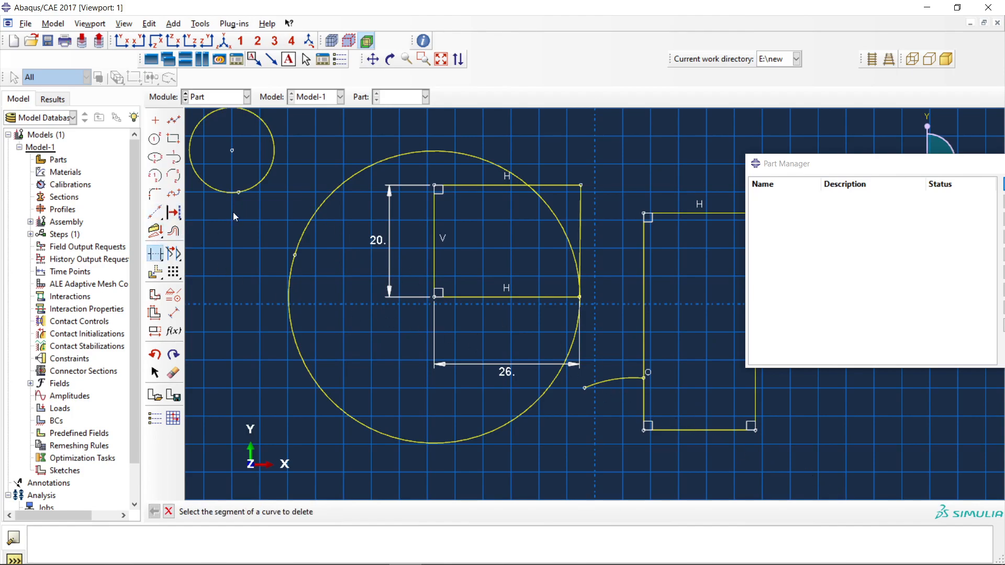
click(247, 188)
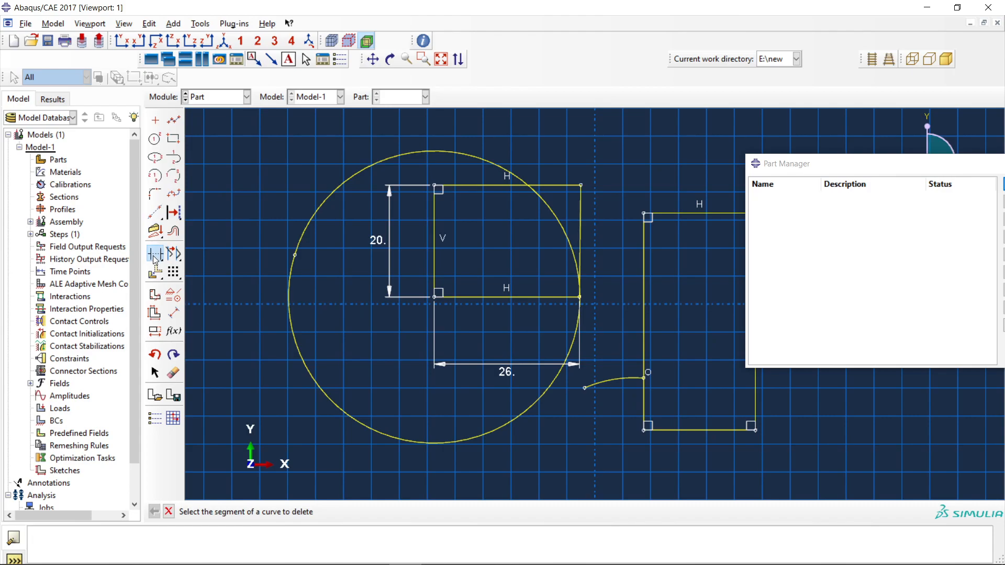
click(314, 216)
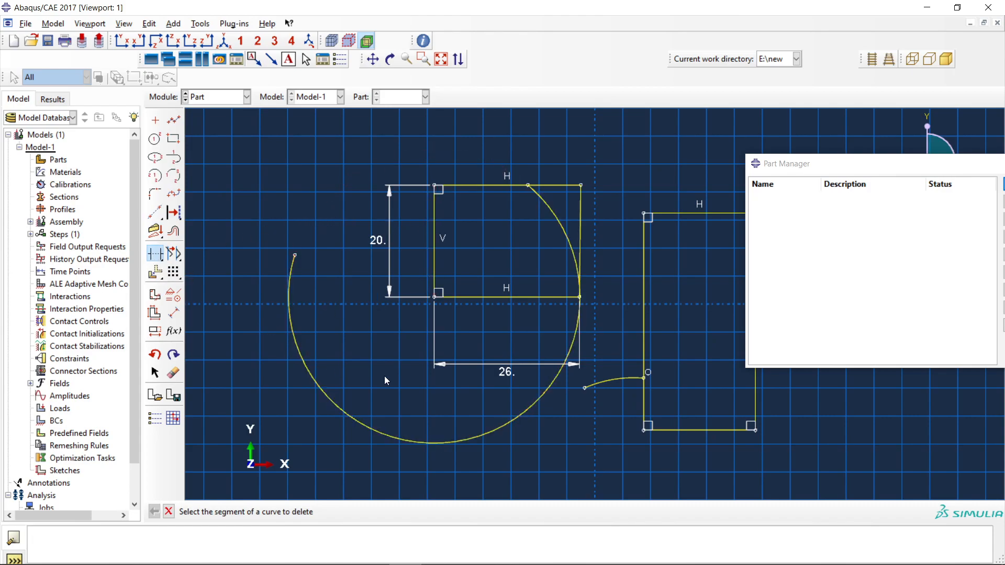
click(574, 317)
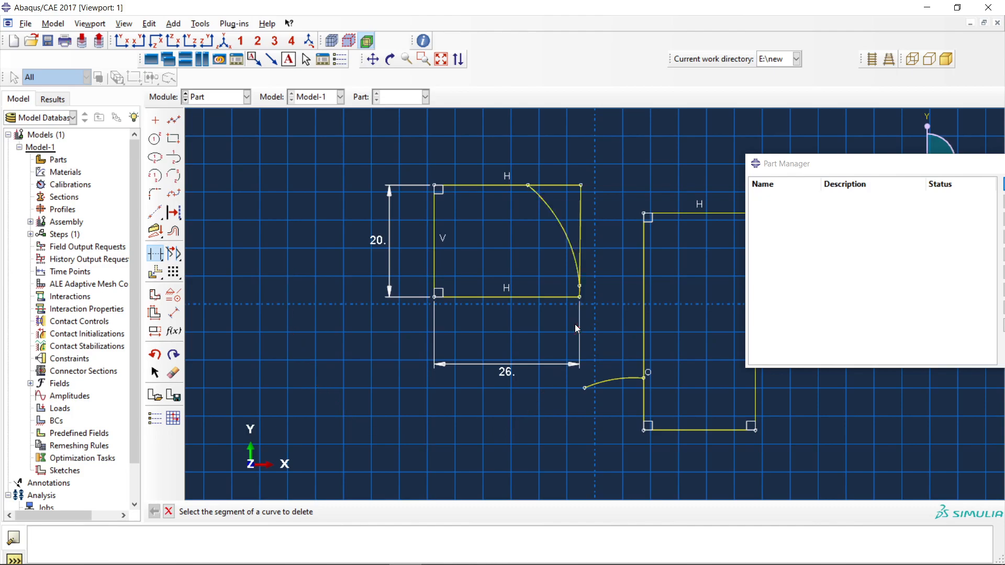
click(546, 297)
click(443, 265)
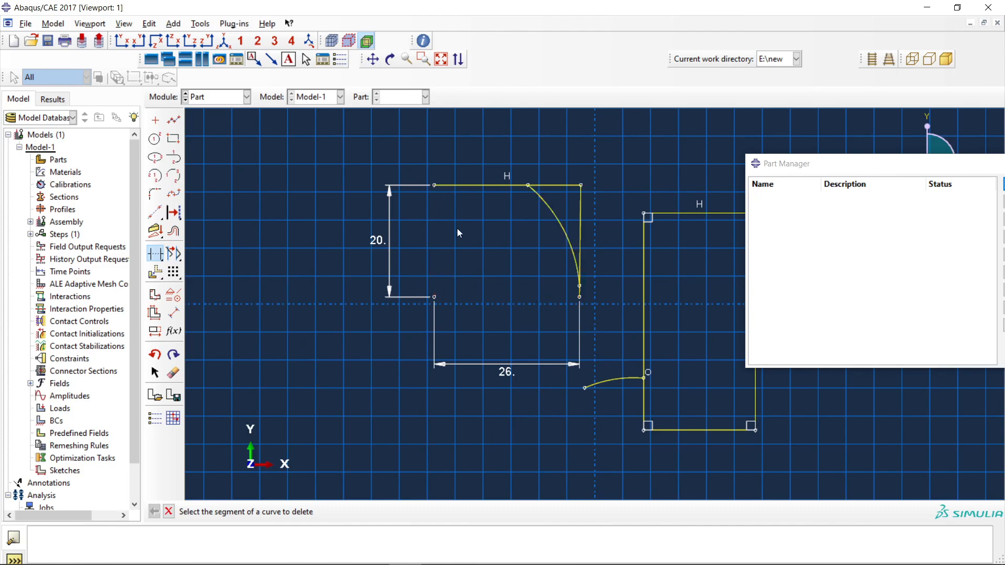
click(474, 185)
click(579, 214)
click(575, 273)
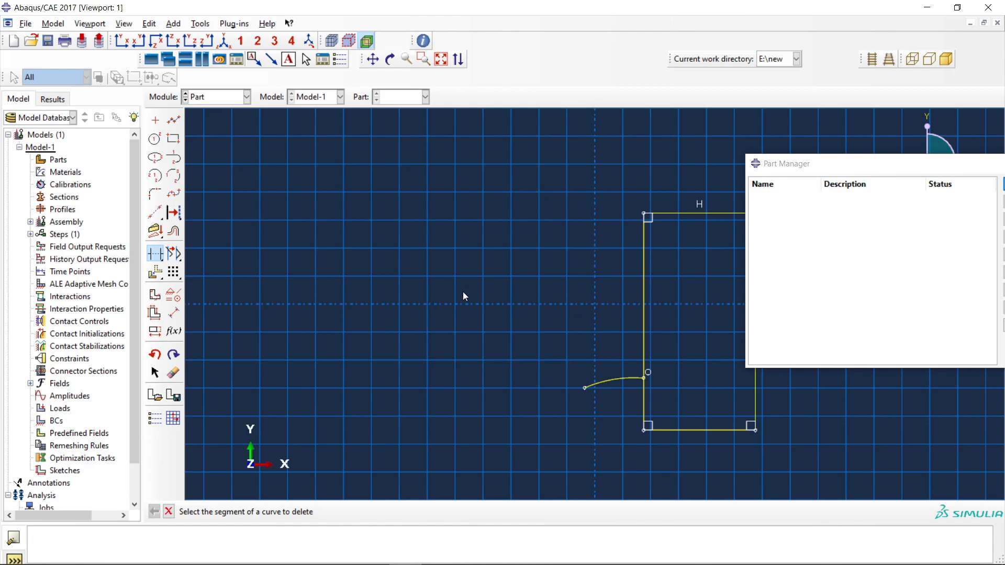
Trim away the short arc and all edges of the tall rectangle so the sketch is empty.
click(641, 350)
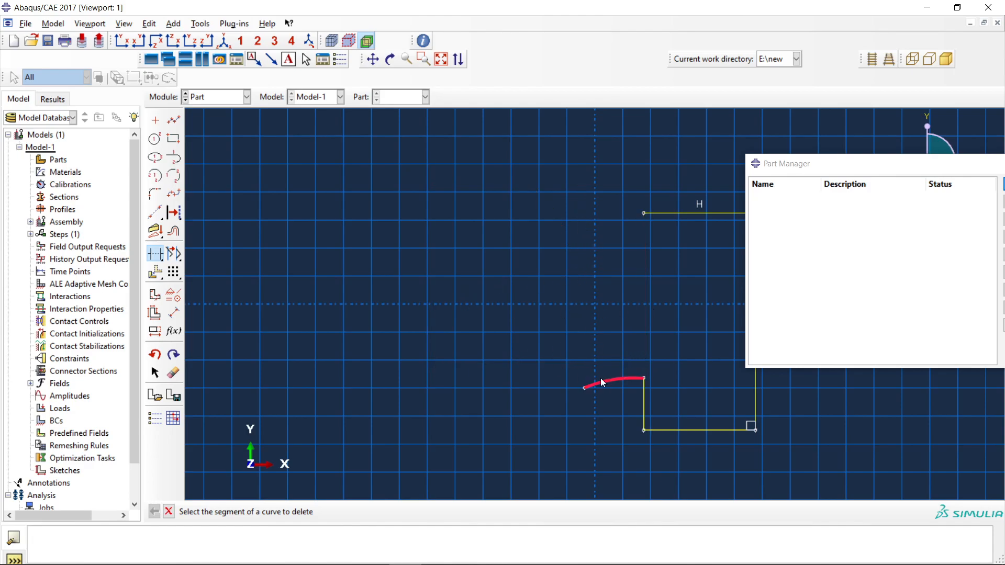
click(640, 394)
click(691, 427)
click(754, 402)
click(677, 213)
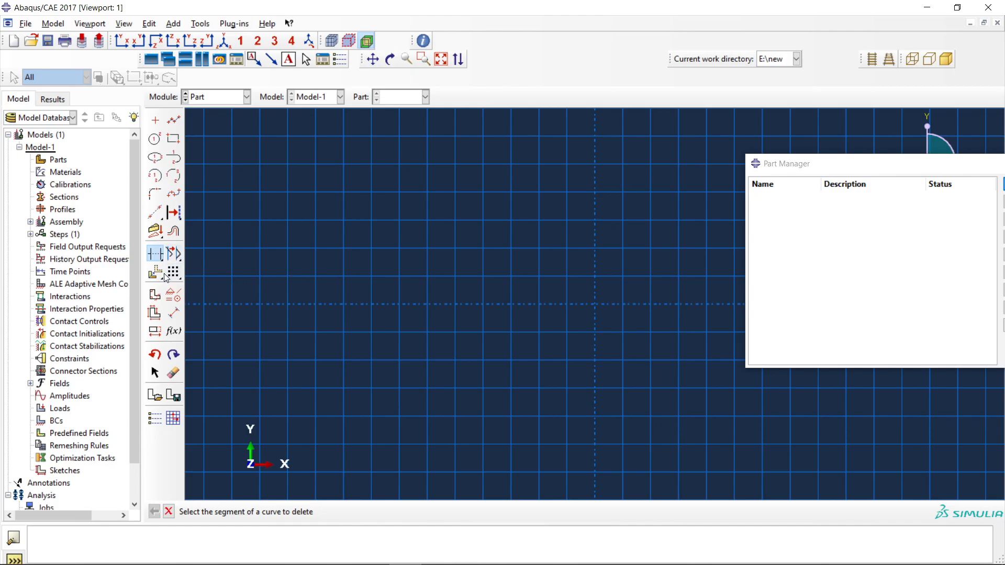
Draw a small upright rectangle about 10 wide, well left of the vertical axis and straddling the horizontal axis.
click(173, 138)
click(344, 261)
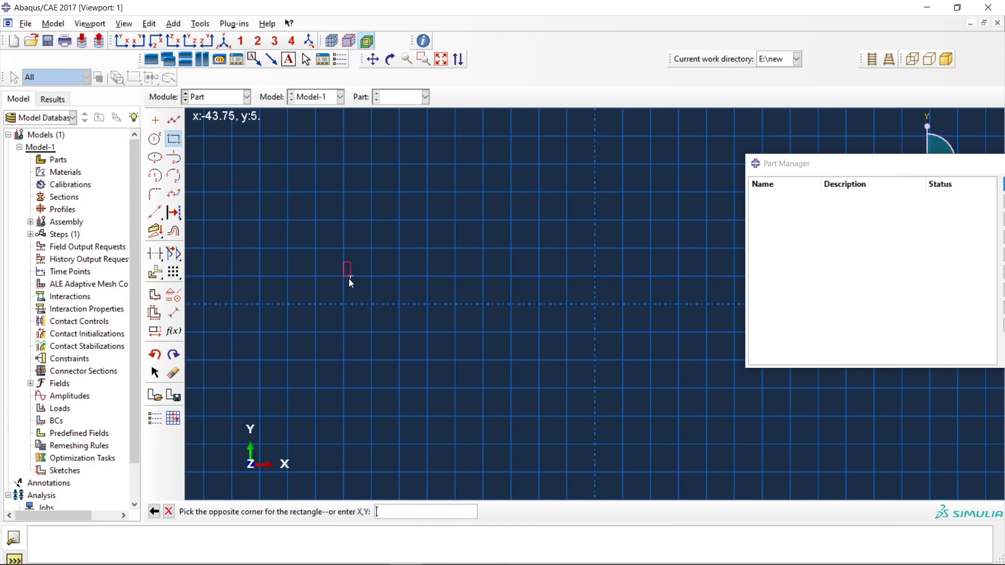
click(400, 333)
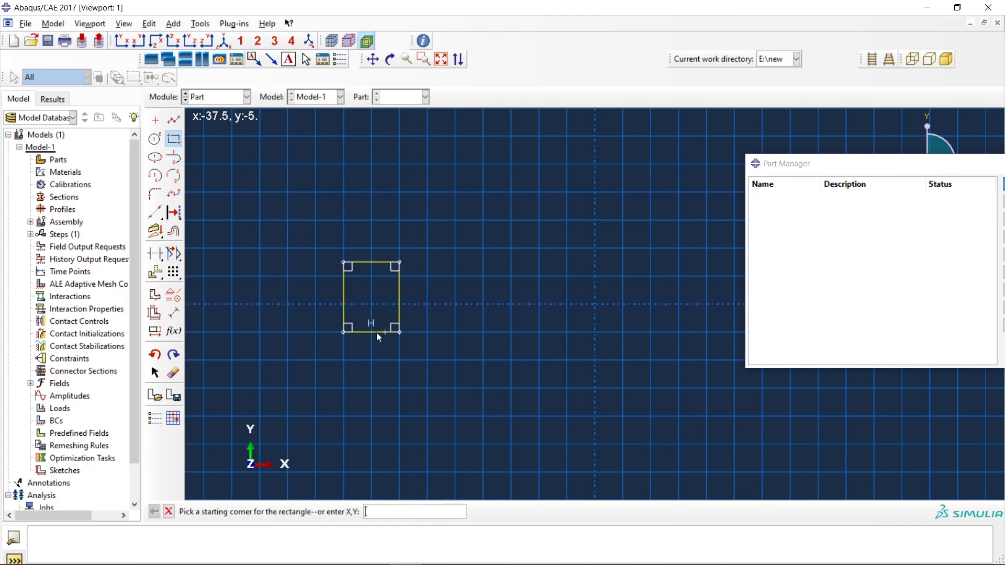
Translate the rectangle in Move mode, taking its lower-right corner to the origin at 0,0.
click(155, 272)
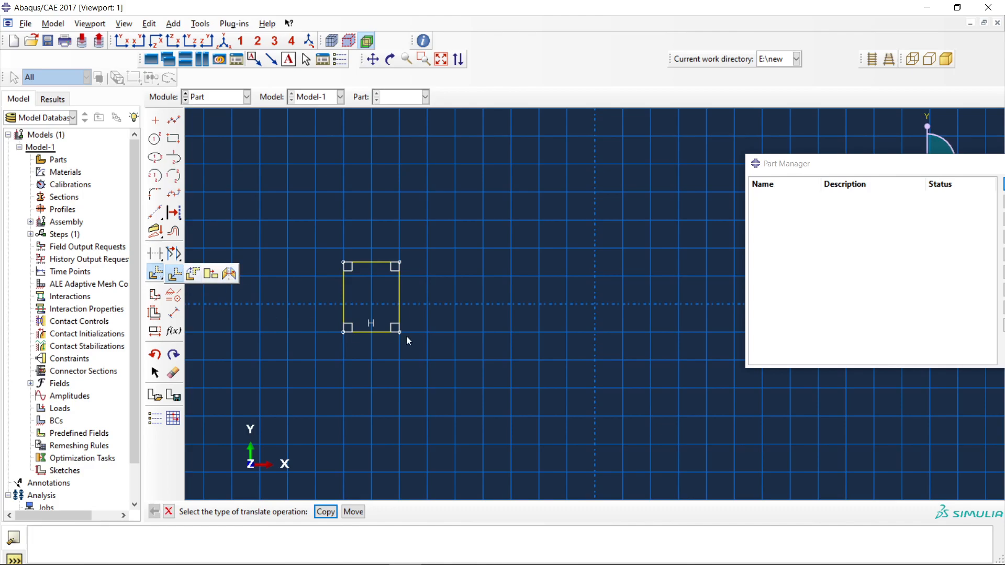
click(352, 511)
drag(423, 374, 311, 212)
click(304, 512)
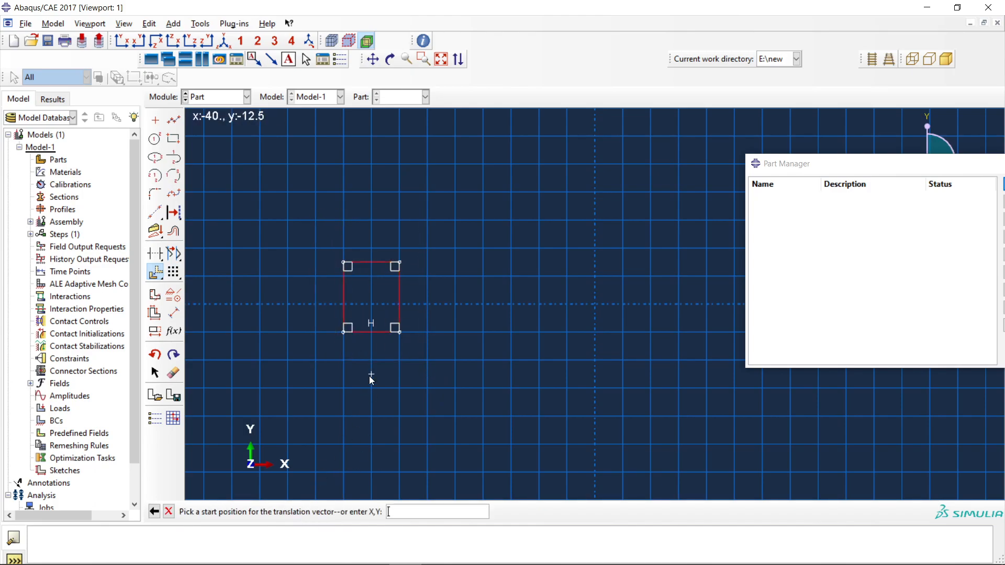
click(399, 332)
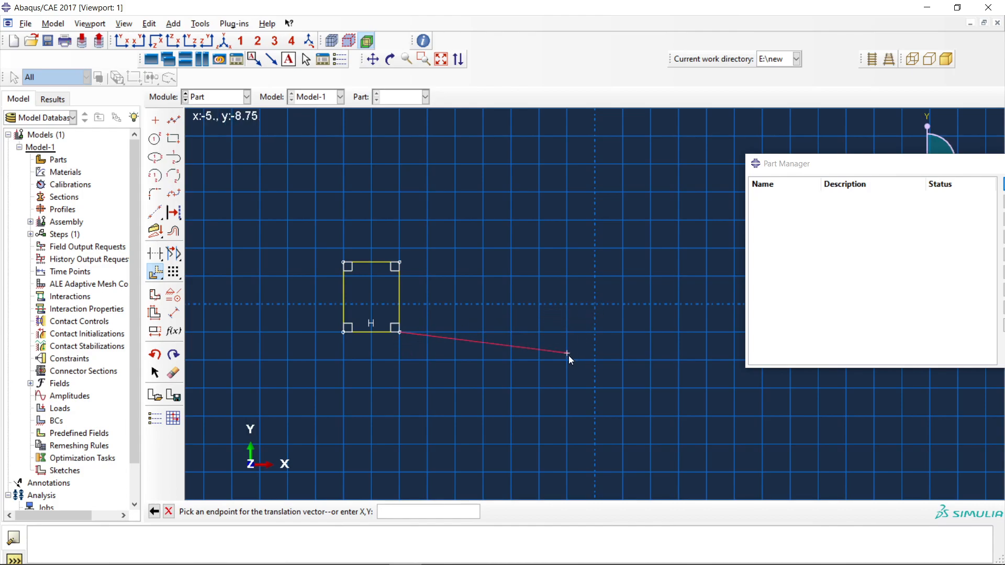
text(0,0)
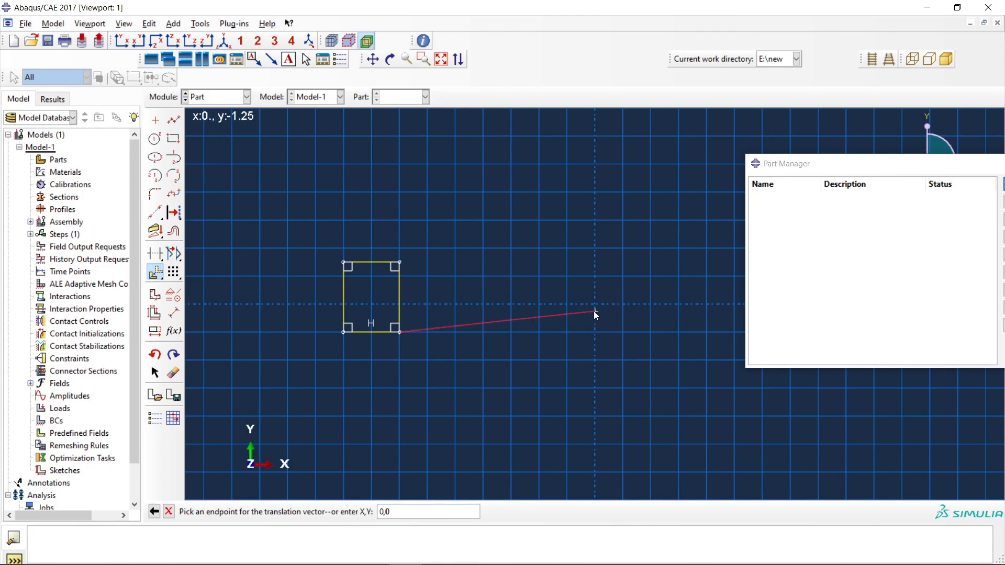
key(Return)
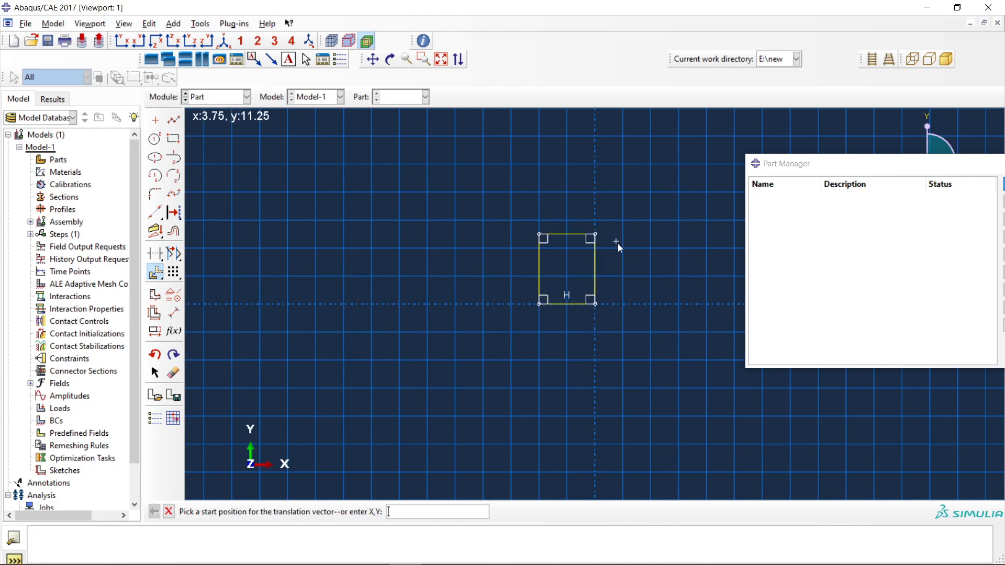
Create a copy of the rectangle rotated 45 degrees about its lower-left corner.
drag(155, 272, 193, 277)
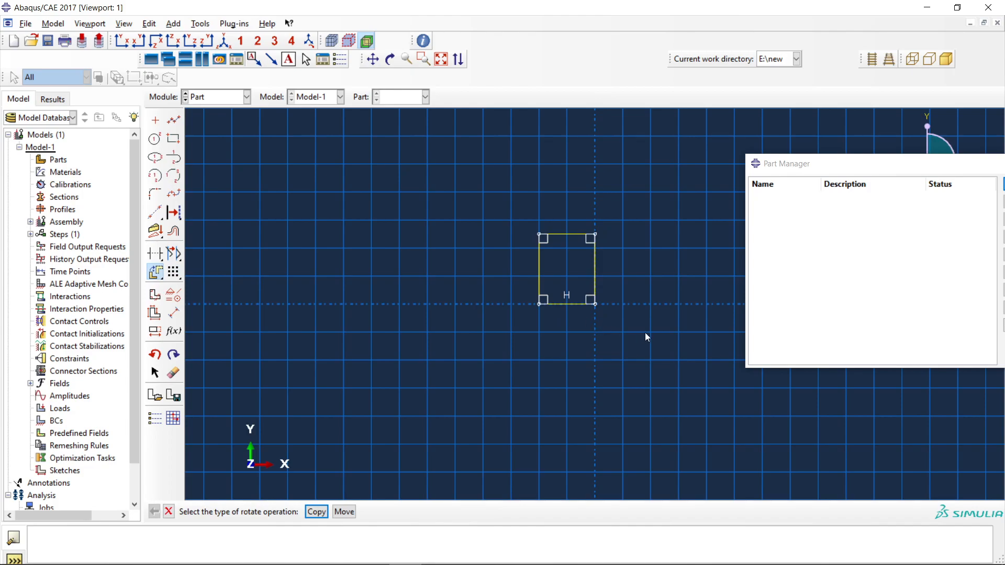
click(343, 512)
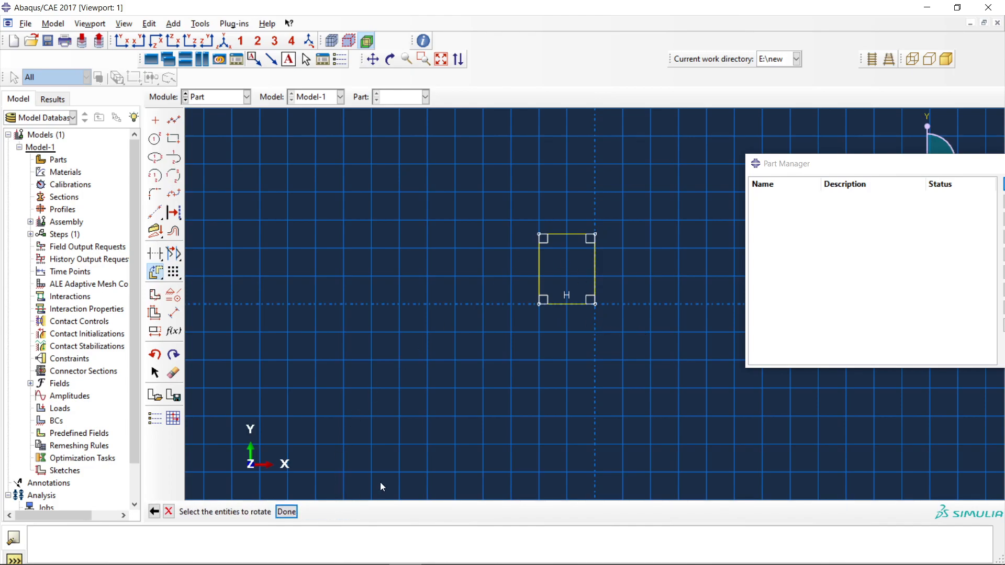
drag(636, 345, 499, 206)
click(287, 512)
click(538, 304)
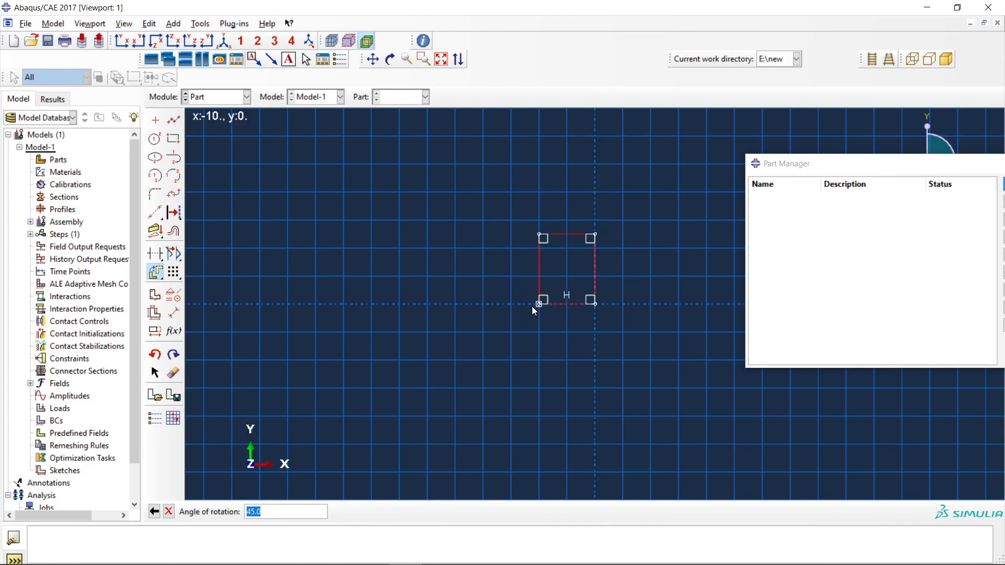
key(Return)
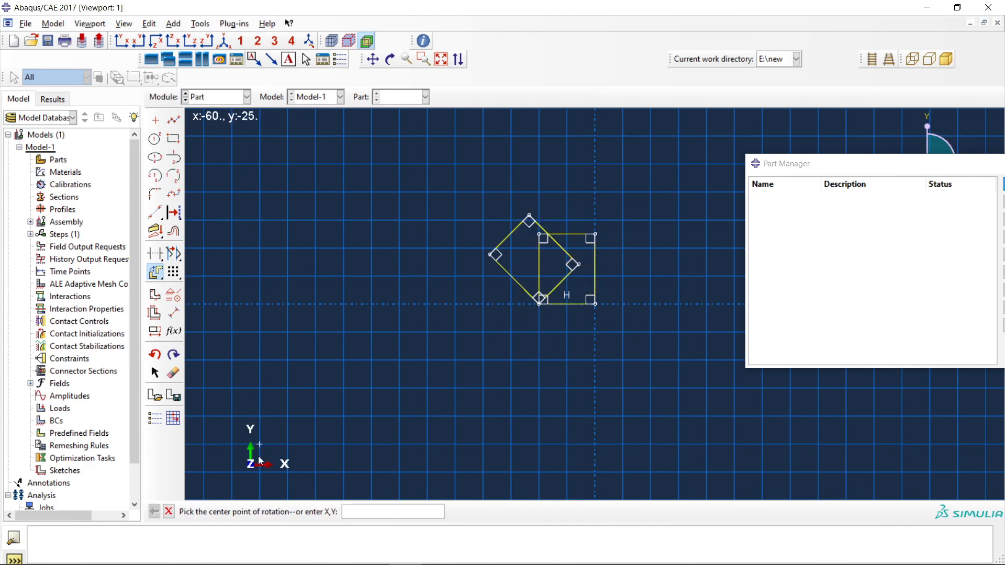
Mirror copies of both rectangles across the upright rectangle's right edge on the vertical axis.
drag(157, 273, 234, 272)
click(318, 512)
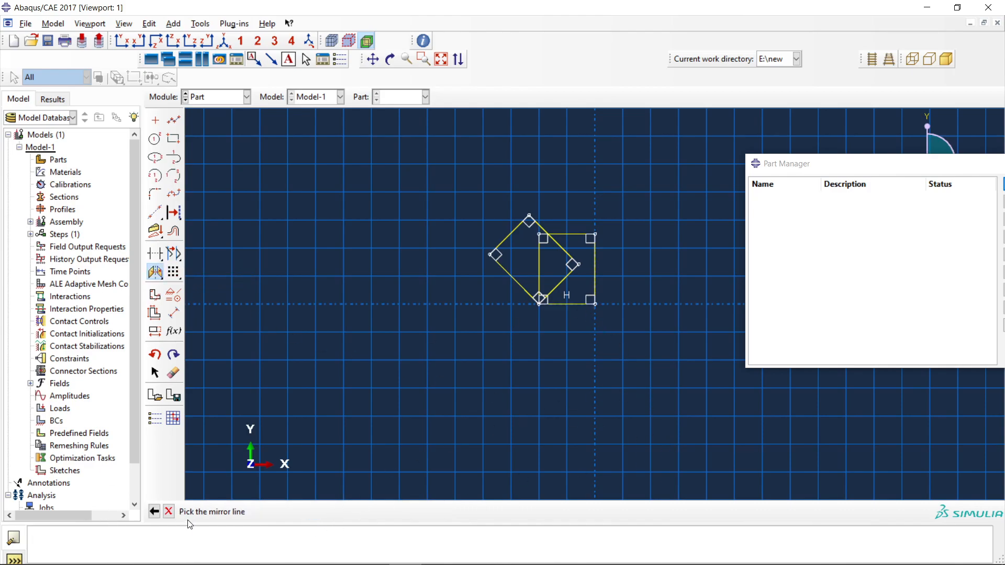
click(596, 275)
drag(655, 368, 417, 129)
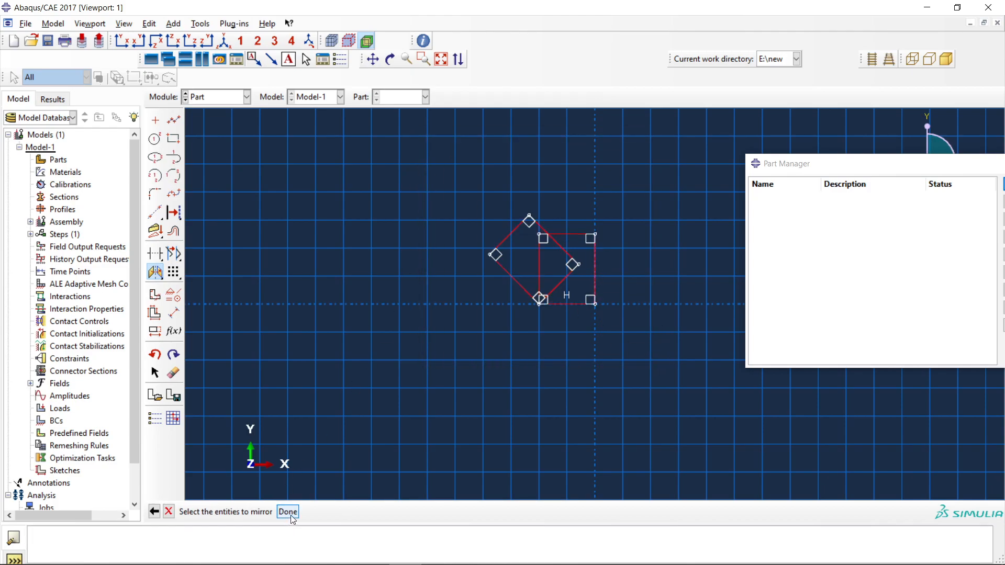
click(288, 511)
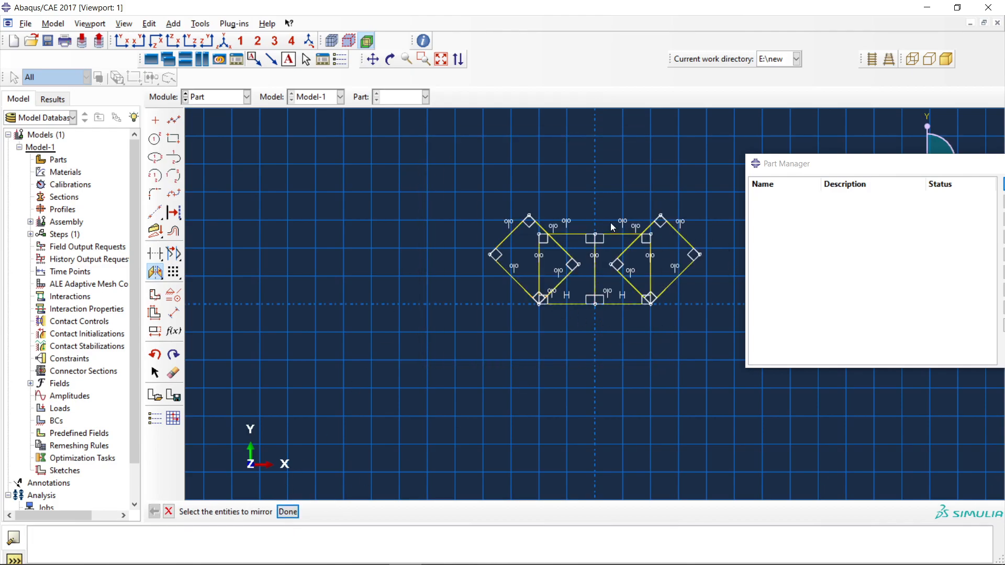
Try to finish the sketch of the planar shell section with the overlapping rectangles.
click(174, 272)
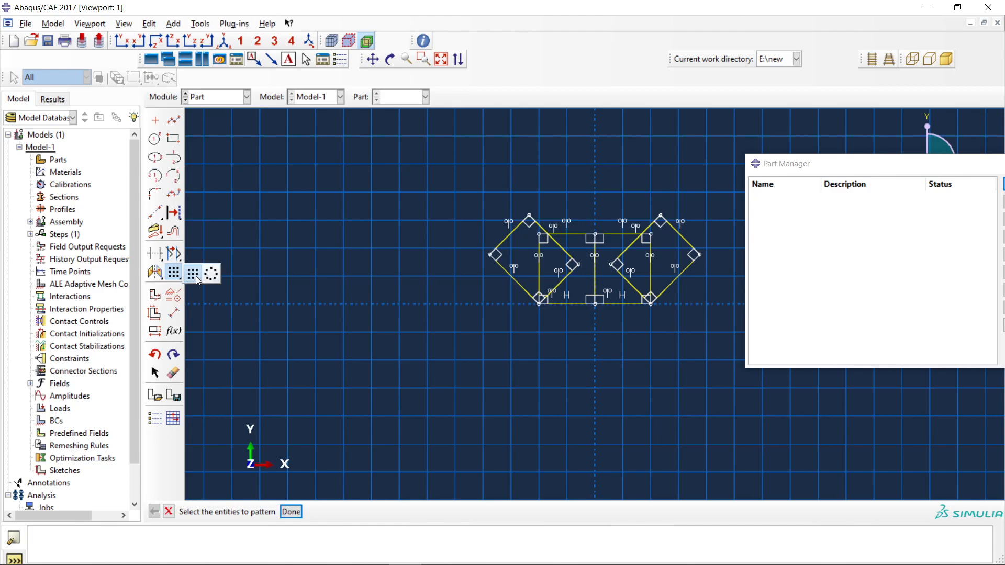
click(195, 277)
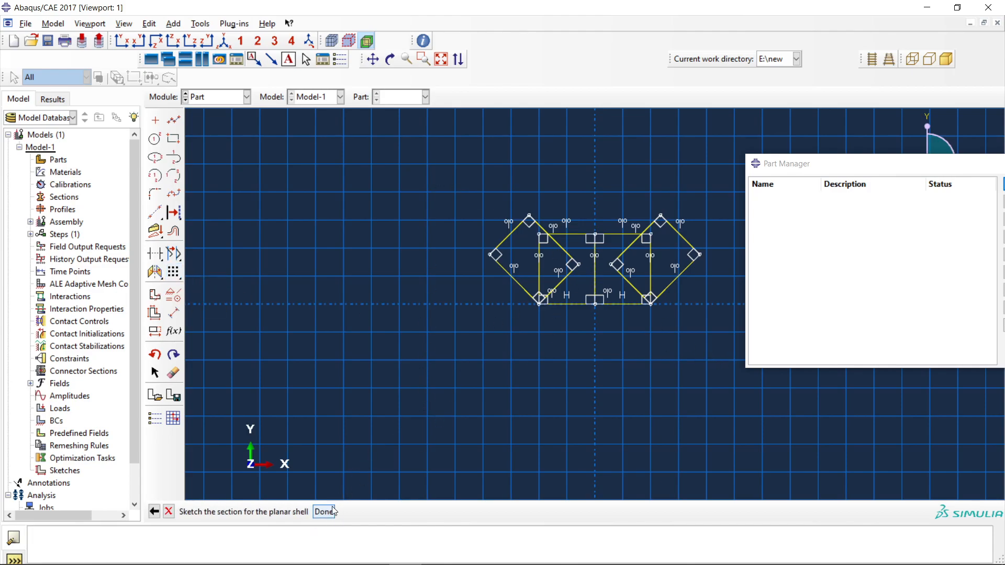
click(321, 514)
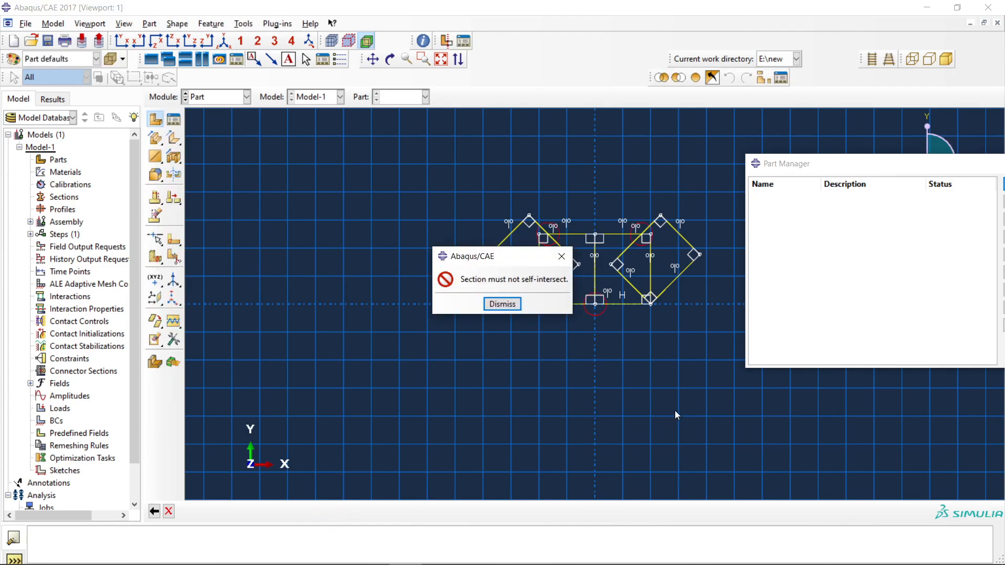
click(562, 254)
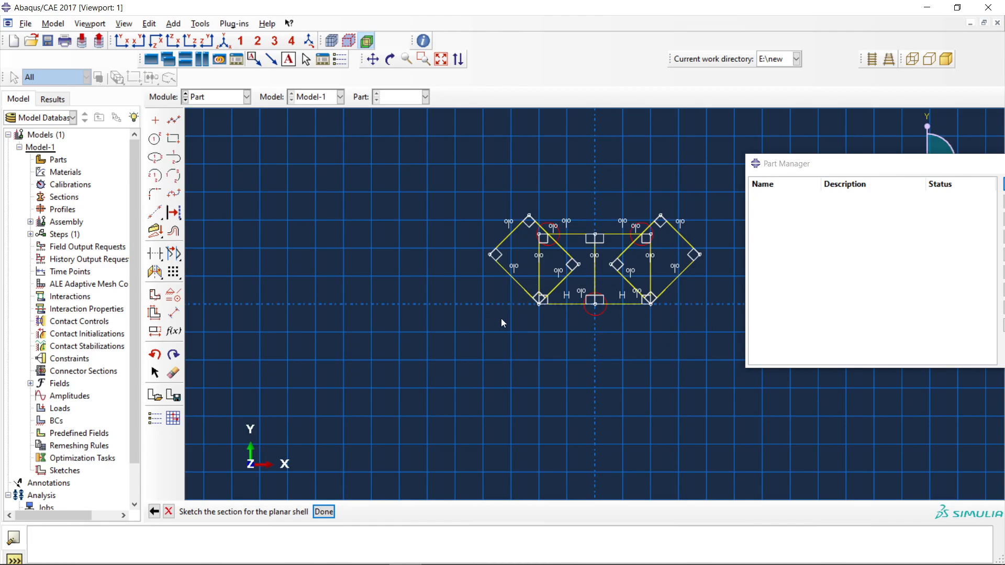
Draw a small separate rectangle far to the upper left of the mirrored shapes.
click(173, 138)
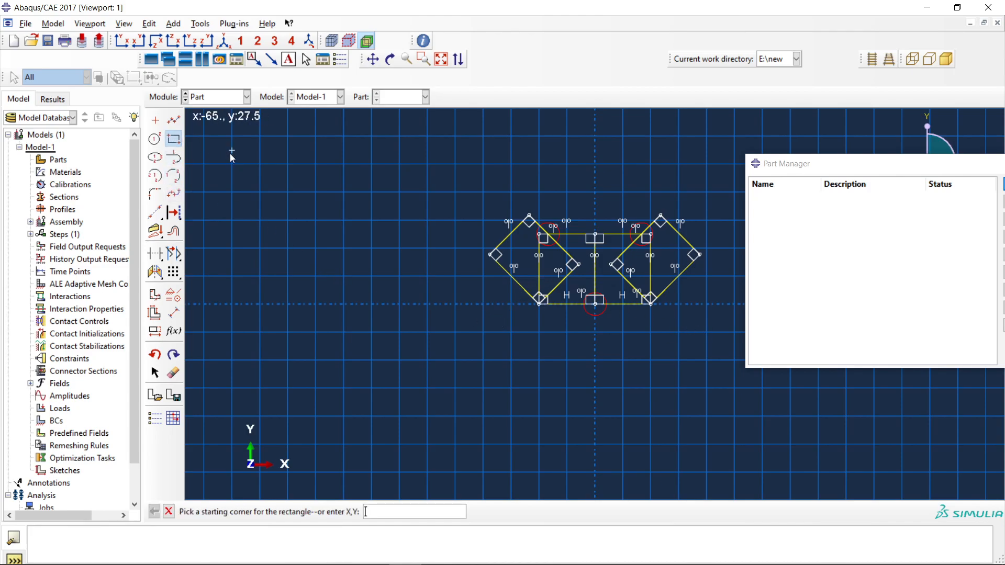
click(266, 190)
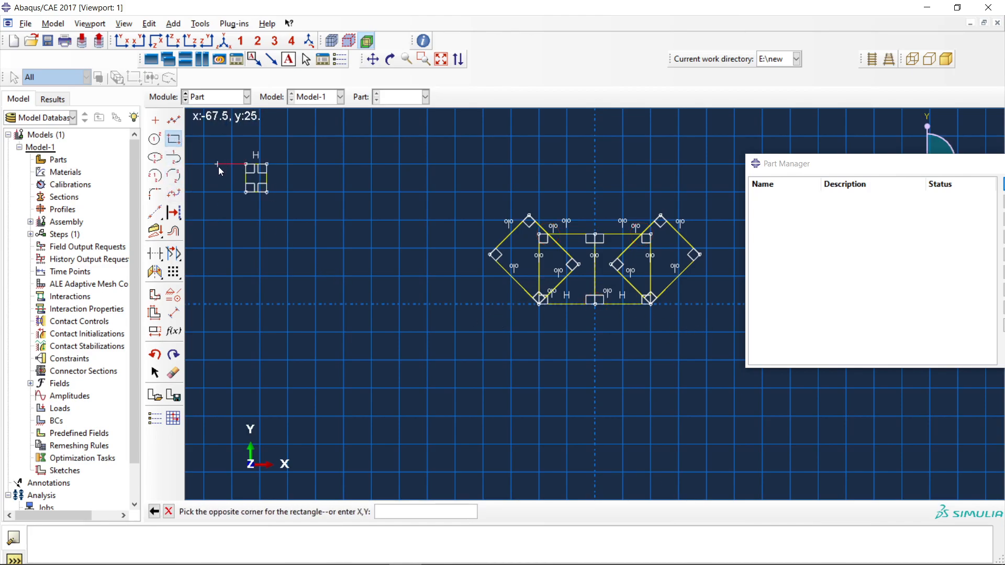
key(Escape)
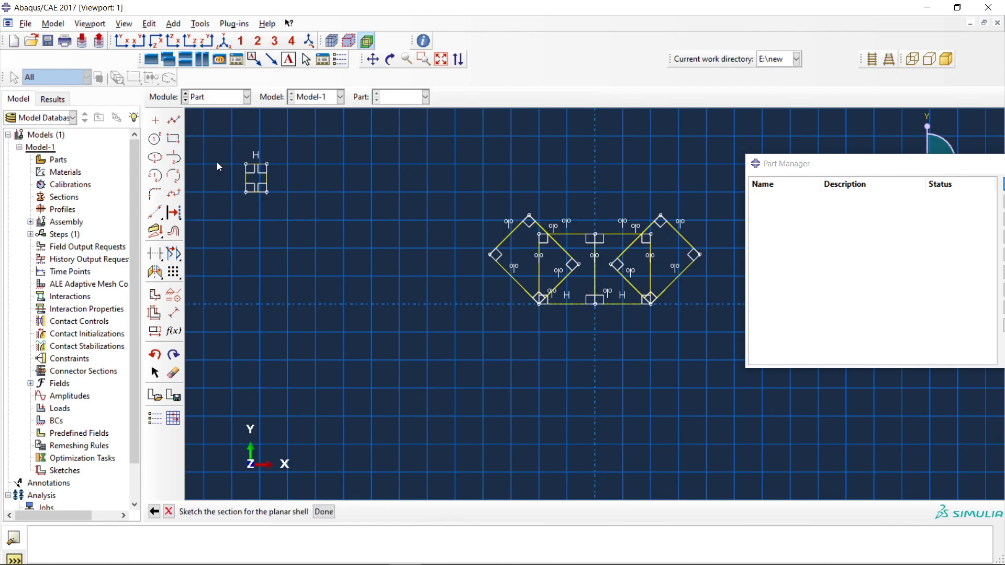
Start a linear pattern of the small separate rectangle with a spacing of 1 in direction 1.
click(173, 273)
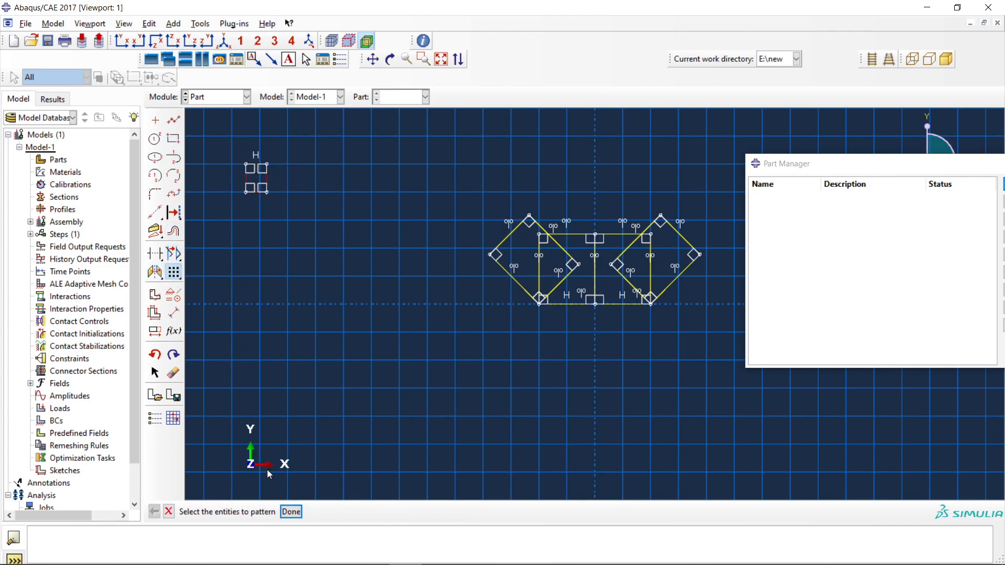
click(291, 511)
drag(216, 172, 147, 177)
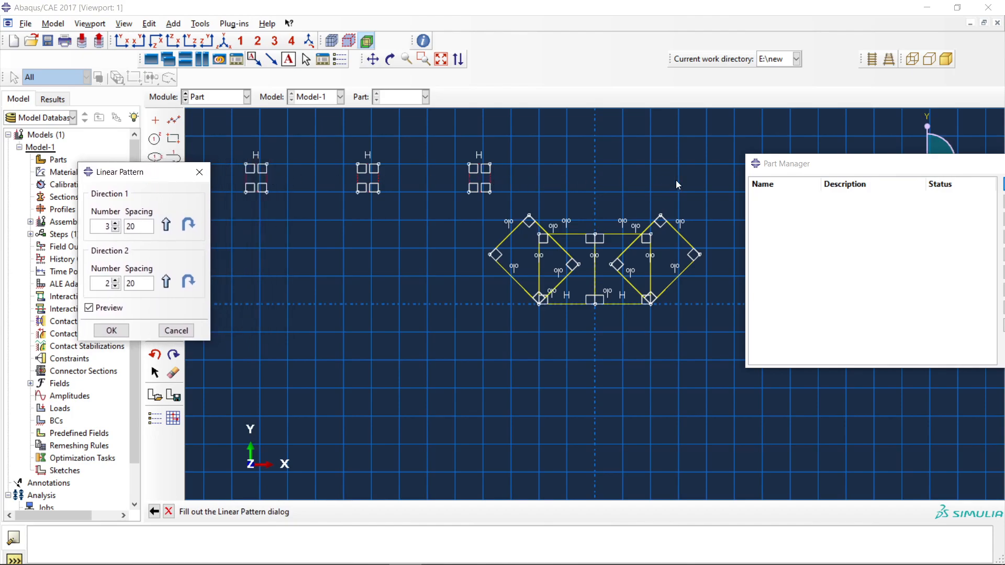
drag(145, 228, 109, 226)
text(1)
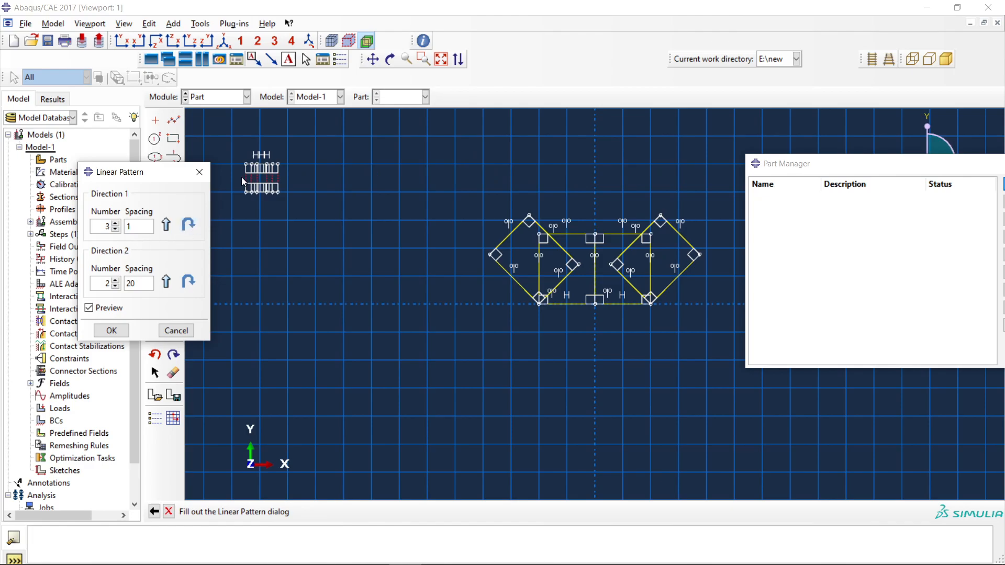
scroll(241, 177, down, 1)
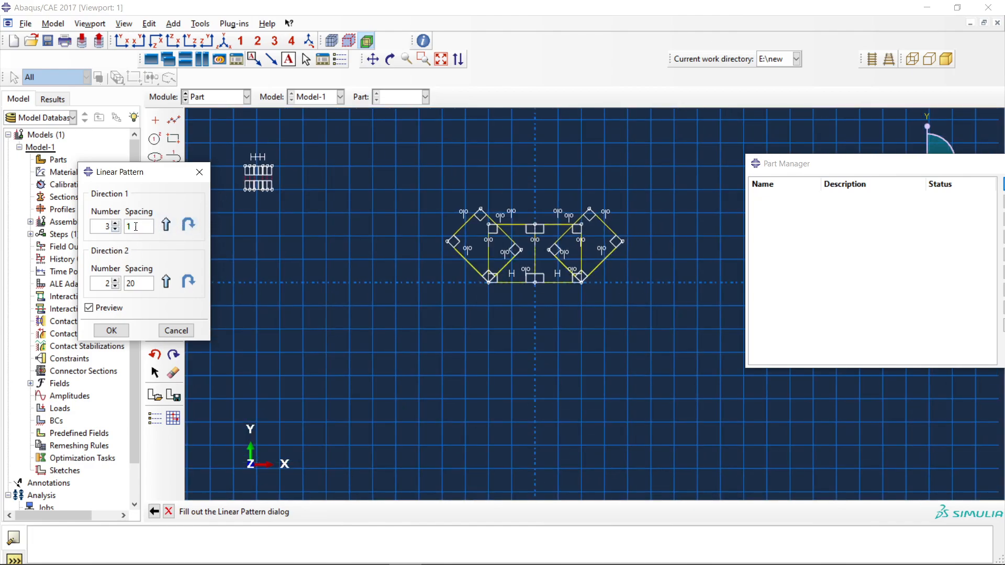
Set direction 2 of the pattern to 7 instances at spacing 1 and direction 1 to 6 instances, and apply it.
drag(138, 283, 114, 287)
text(1)
click(115, 280)
click(116, 281)
click(115, 281)
click(116, 281)
click(116, 281)
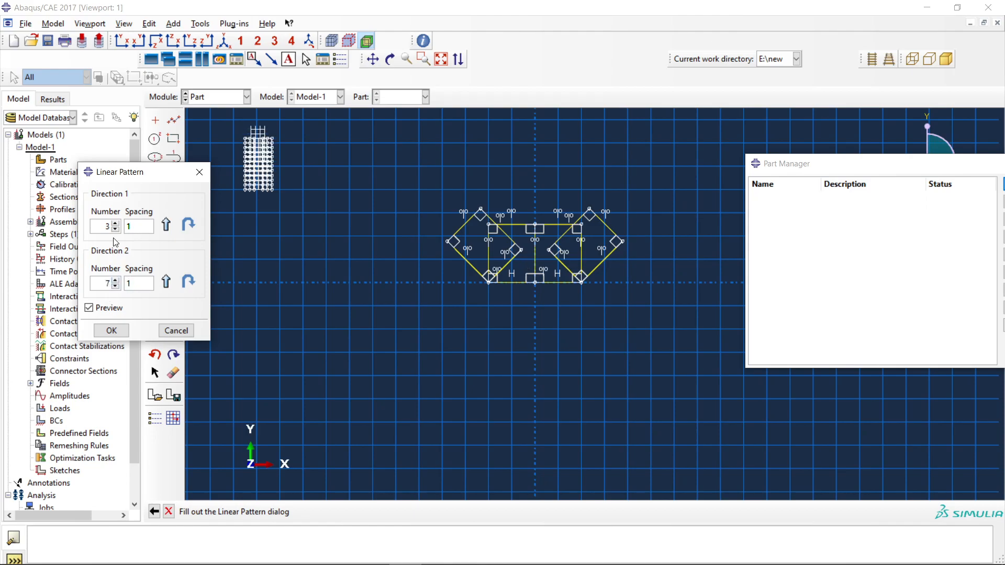
click(116, 223)
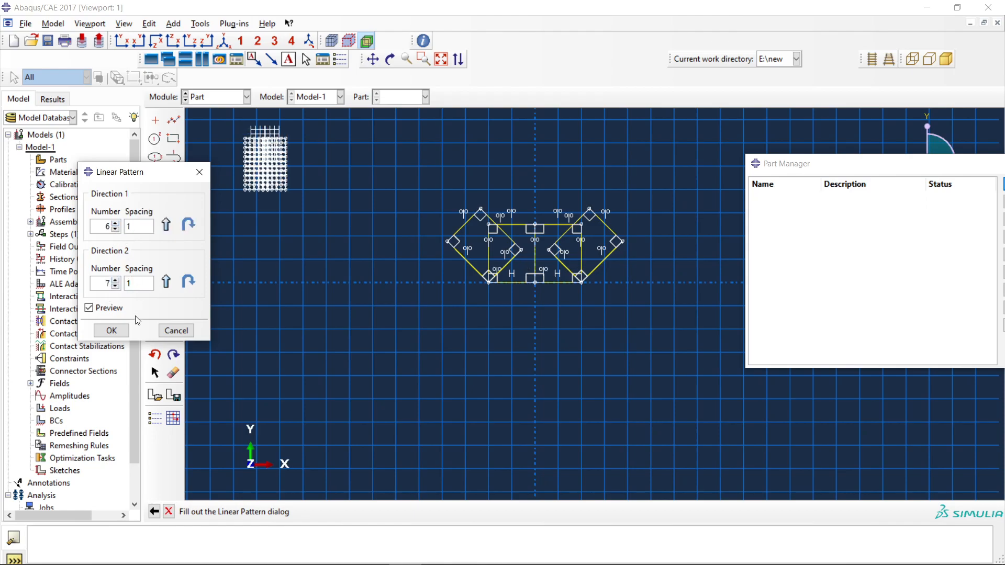
click(111, 330)
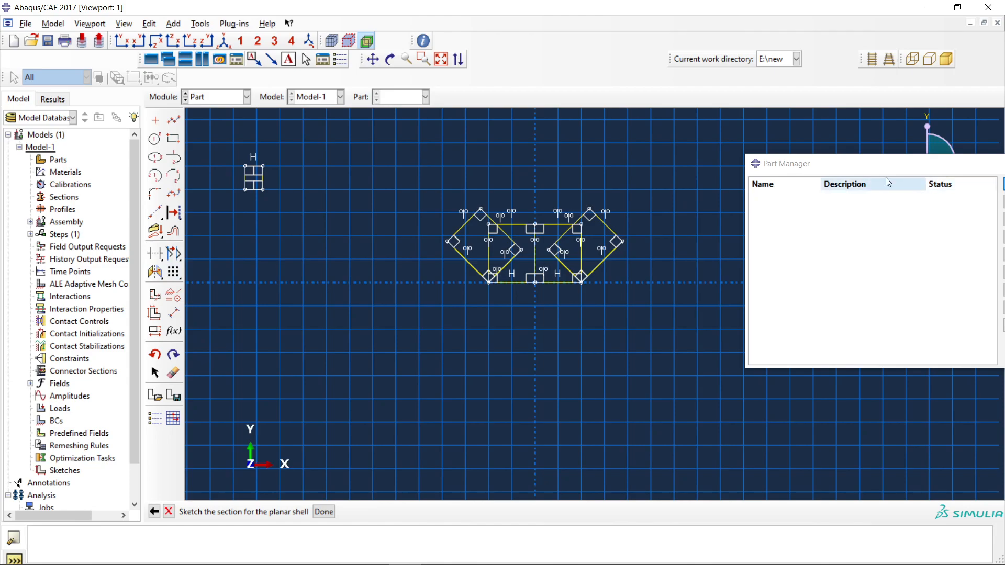
Close the Part Manager and discard the planar shell sketch with all its changes.
click(741, 175)
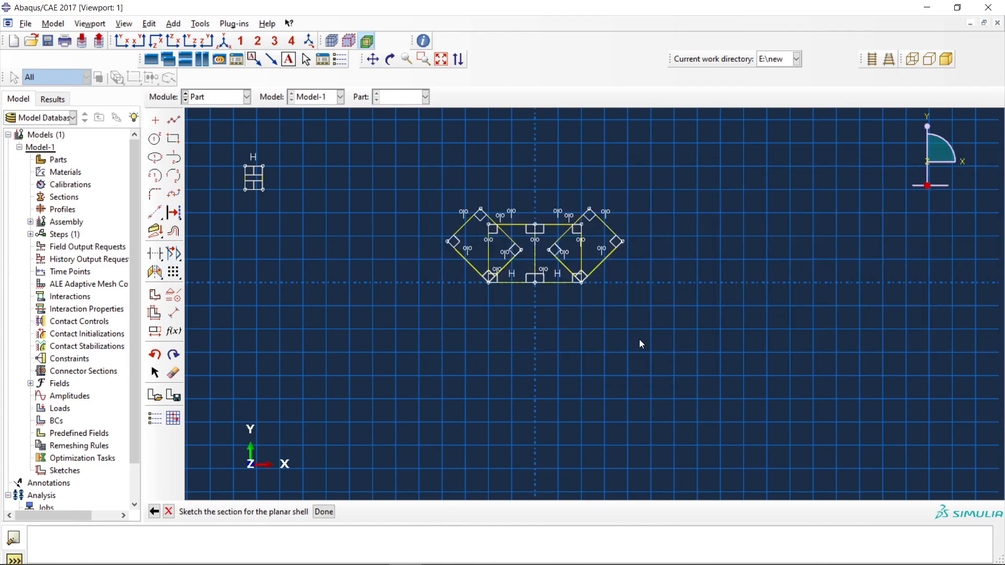
click(169, 511)
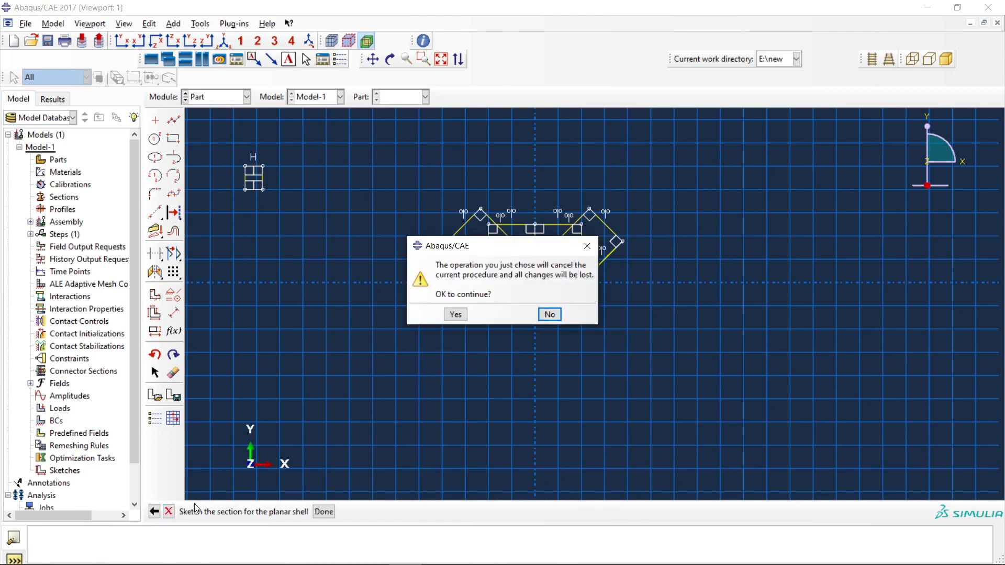
click(456, 312)
Create an axisymmetric deformable shell part named Part-1 with an approximate size of 200.
click(174, 119)
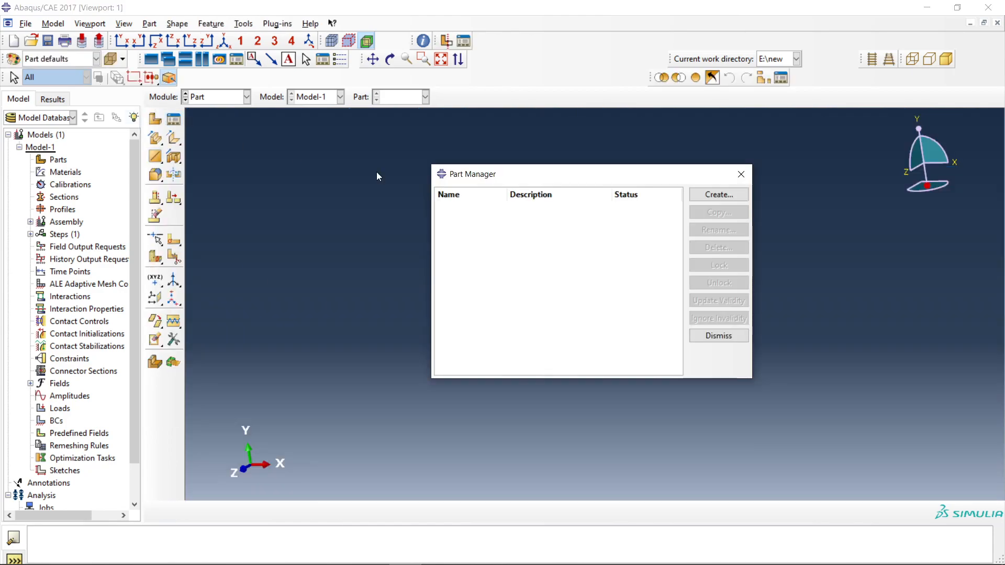
click(705, 196)
click(293, 200)
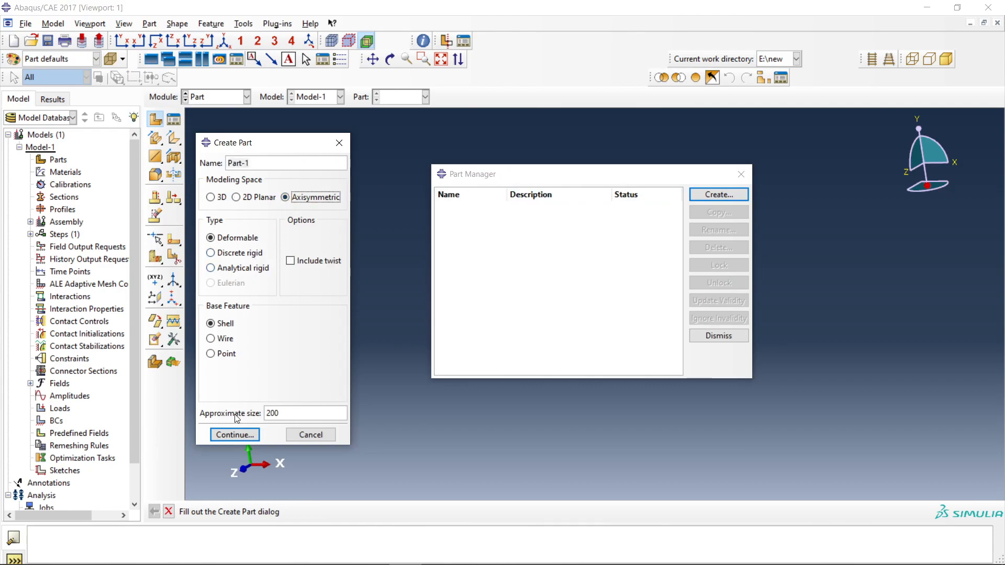
click(239, 436)
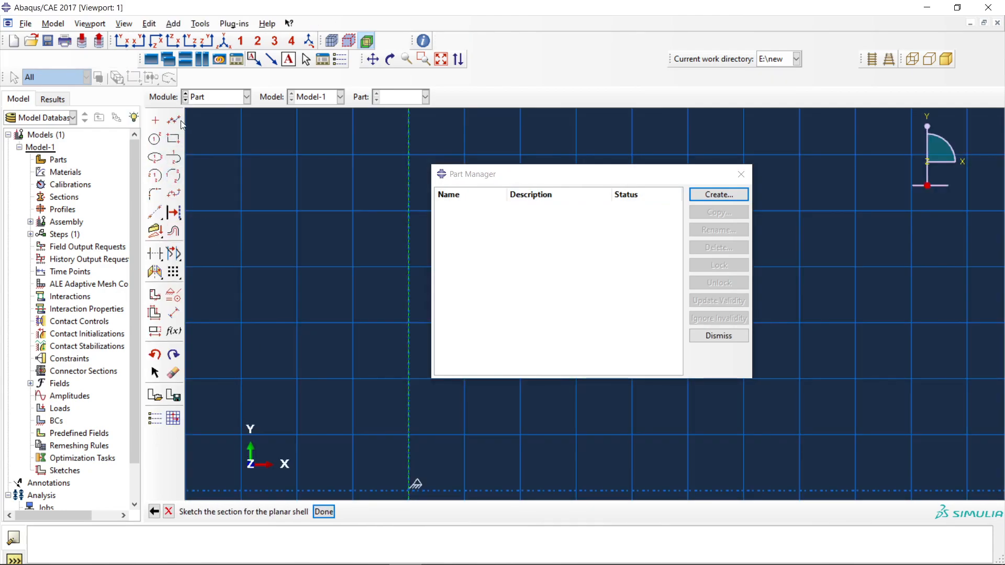
Close the Part Manager and draw a closed four-sided line profile from the origin, 8.75 wide at the base, about 10 at the top and 30 high.
click(173, 138)
click(408, 490)
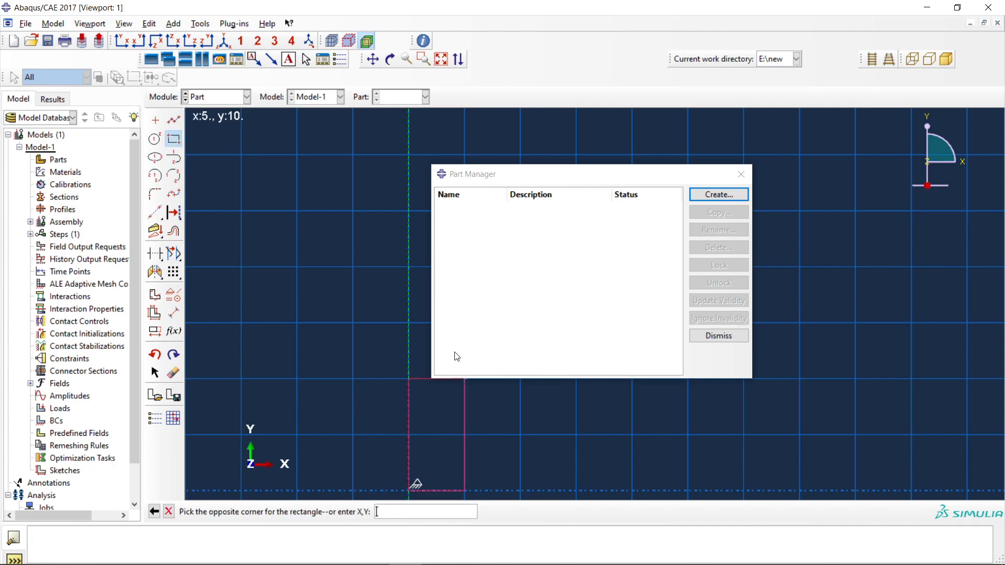
click(740, 174)
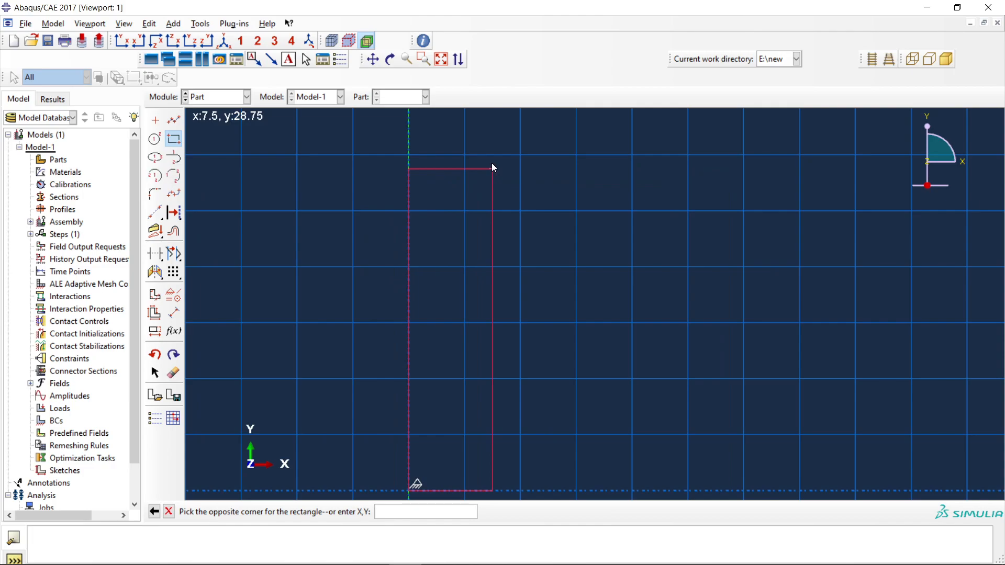
click(174, 122)
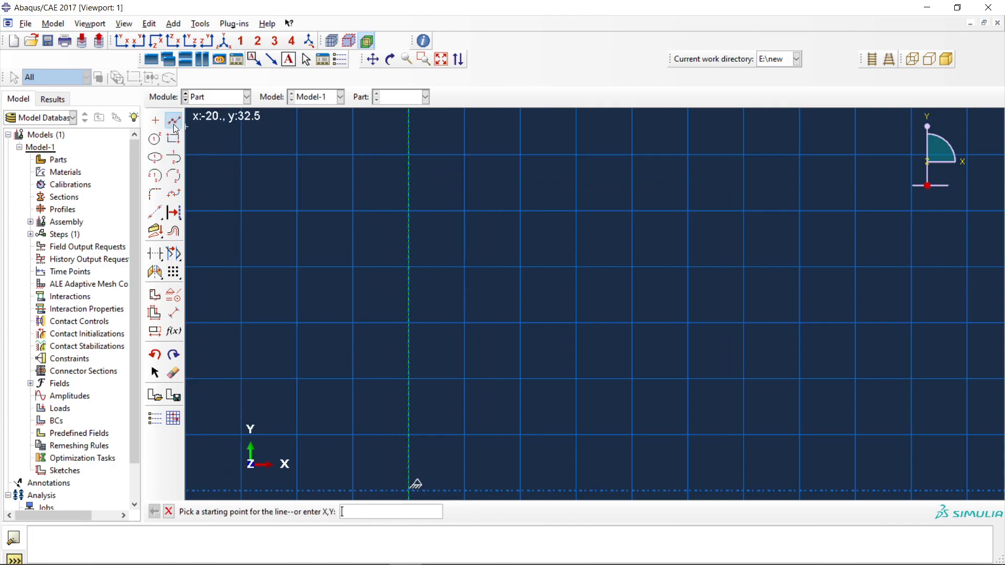
click(172, 123)
click(176, 124)
click(409, 492)
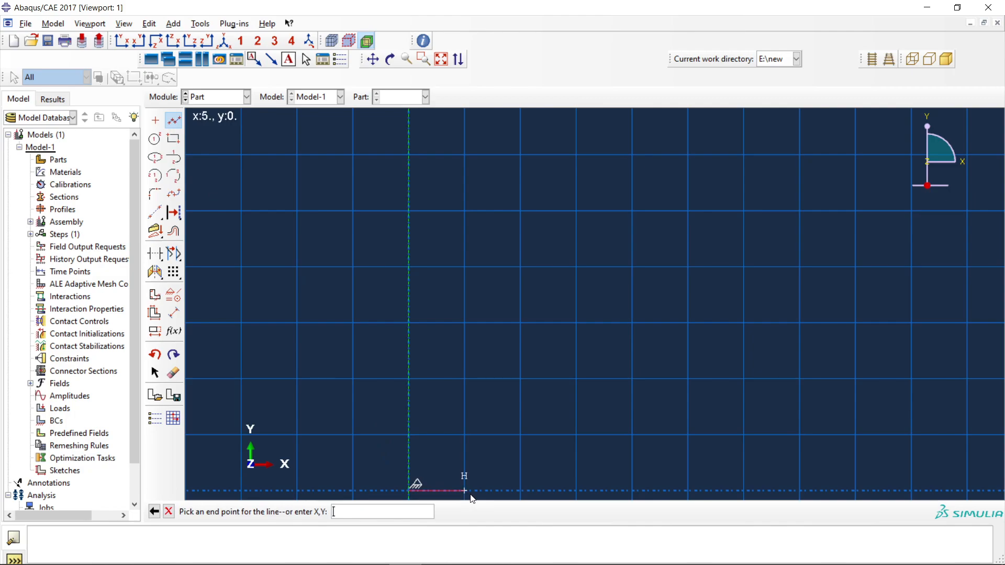
click(506, 491)
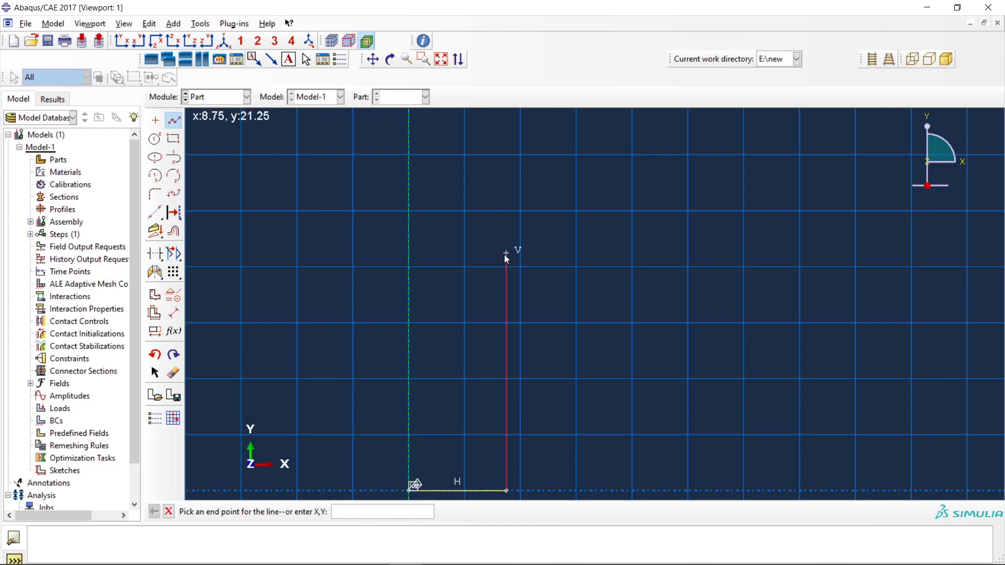
click(520, 154)
click(408, 154)
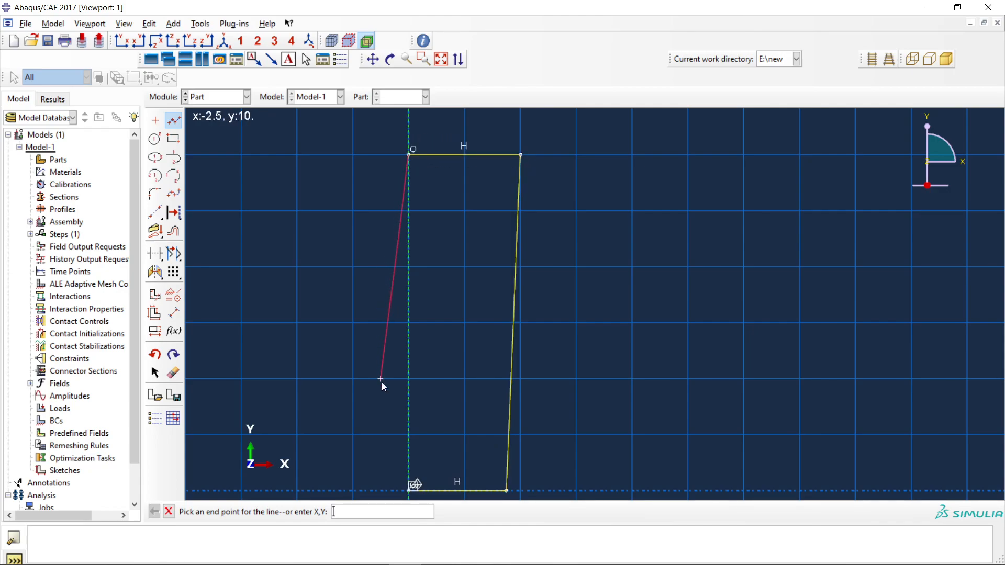
click(408, 491)
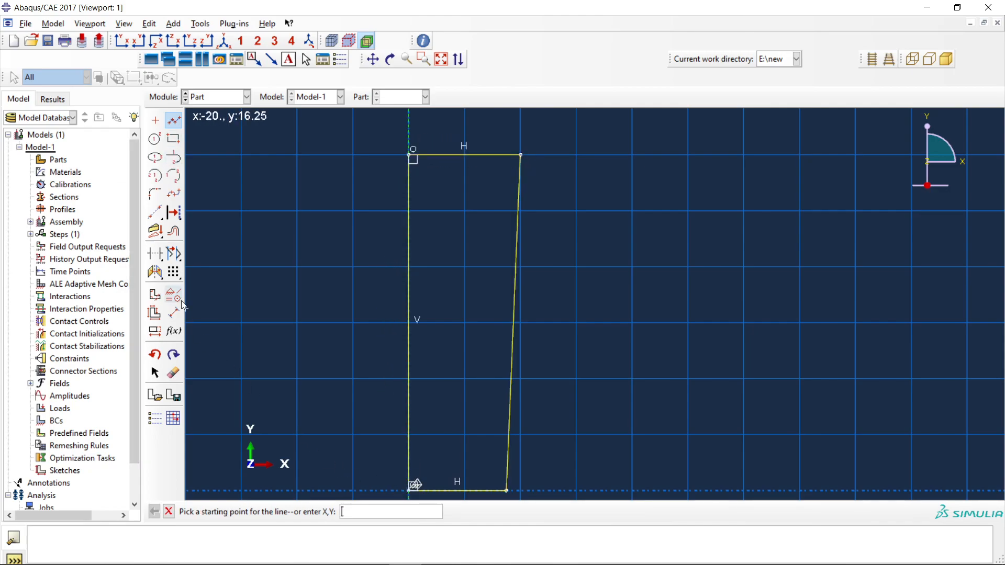
Try to dimension the profile's bottom edge as 8.9, and undo the change.
click(174, 314)
scroll(412, 336, up, 1)
scroll(412, 336, down, 3)
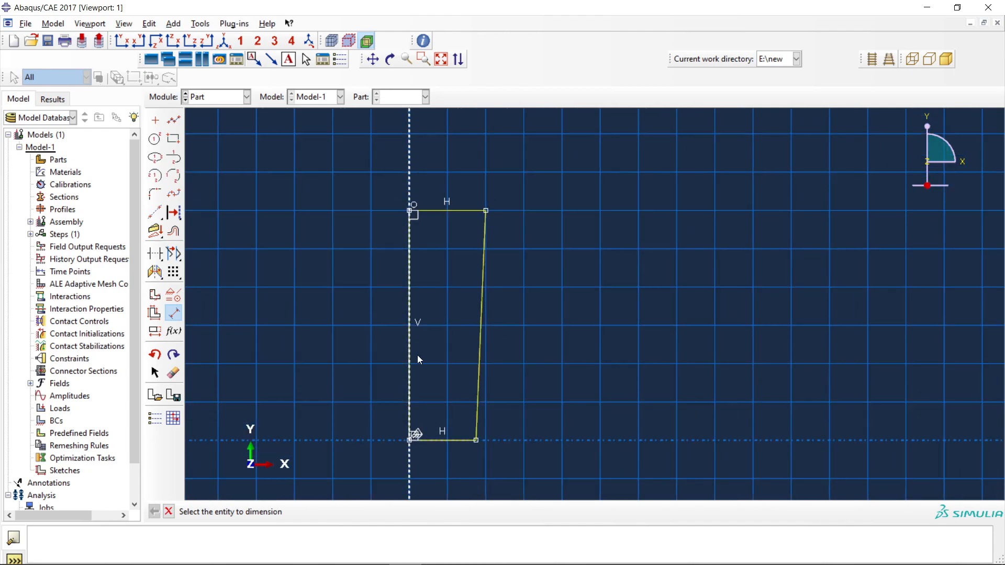
click(431, 441)
click(431, 469)
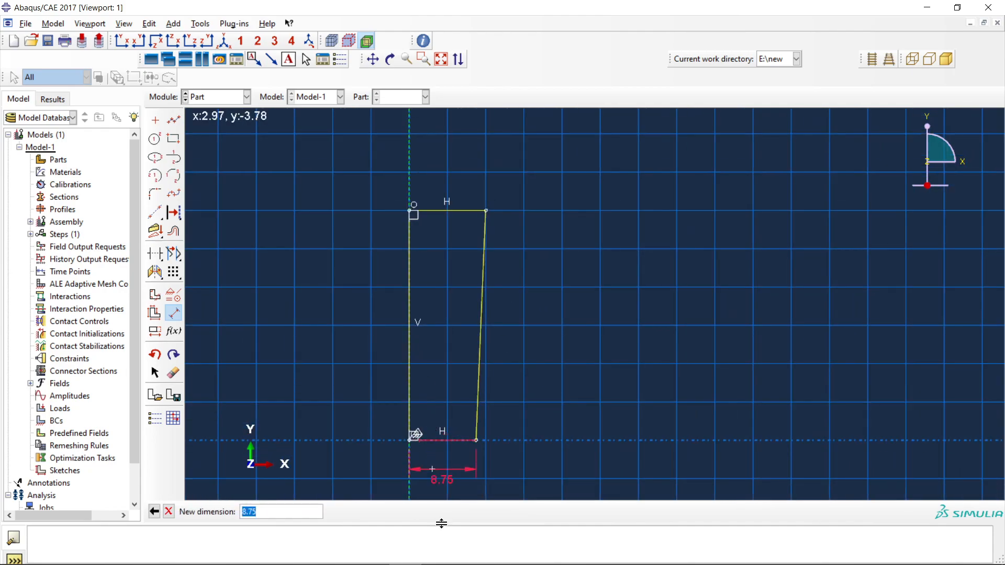
text(8.5)
key(Return)
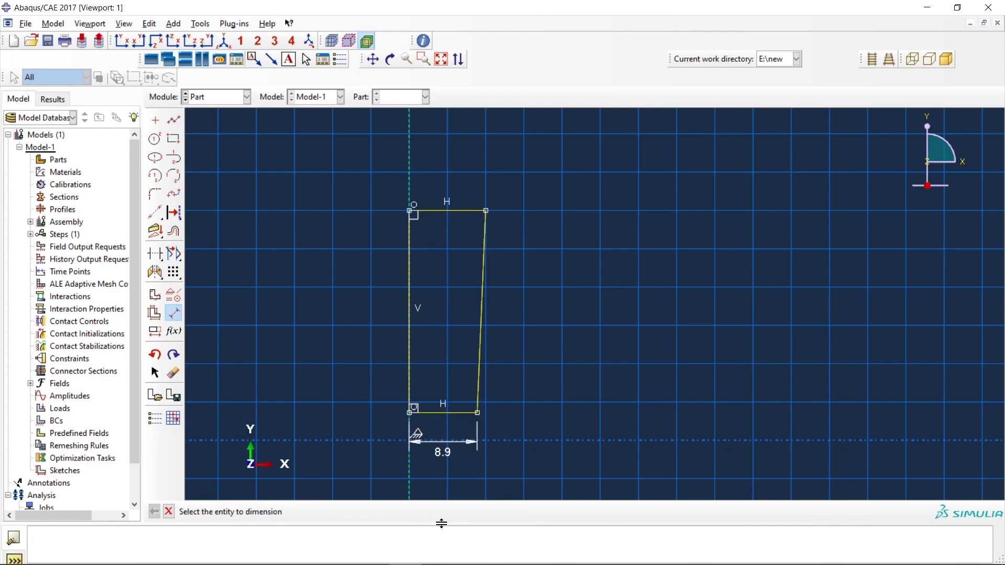
key(ctrl+z)
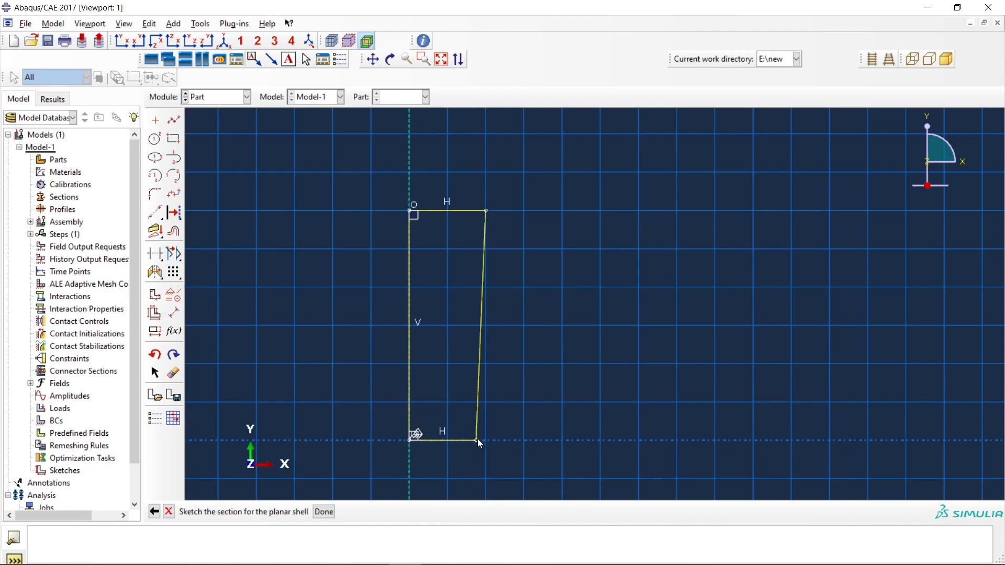
Dimension the profile's bottom edge and set its length to 8.9.
click(174, 314)
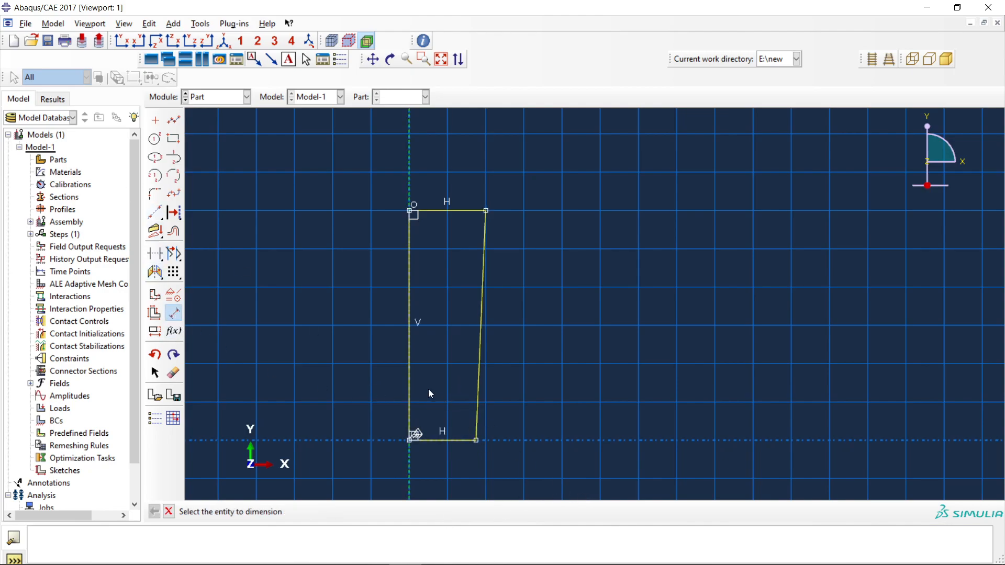
click(451, 442)
click(454, 466)
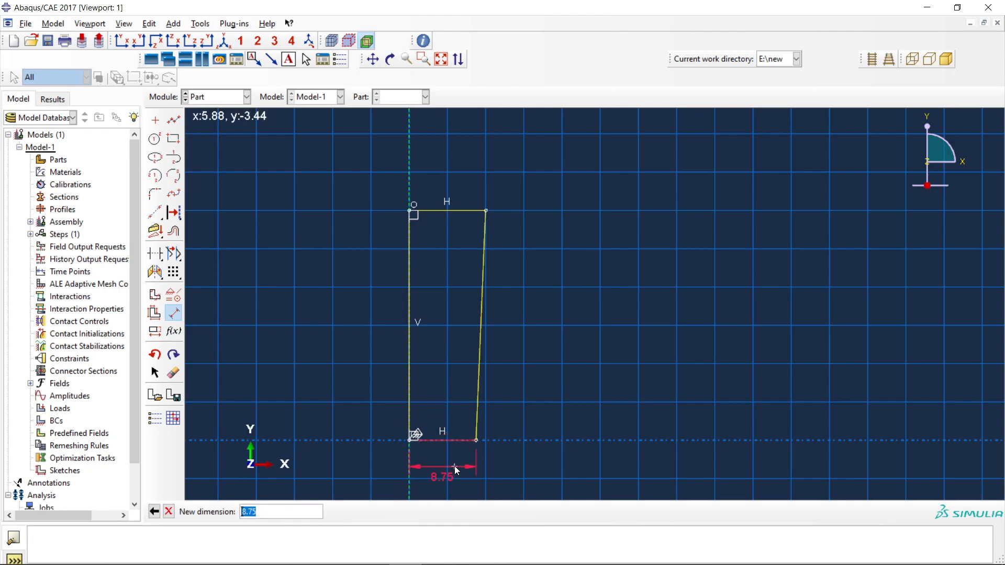
text(8.9)
key(Return)
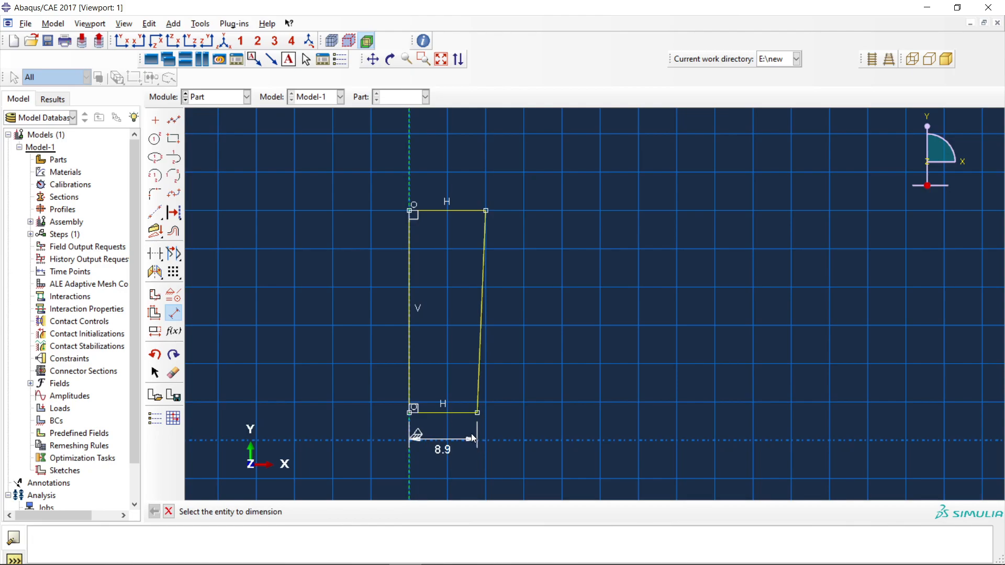
Try to translate the profile's top, bottom and slanted edges down along the vertical axis, and undo the move.
click(155, 272)
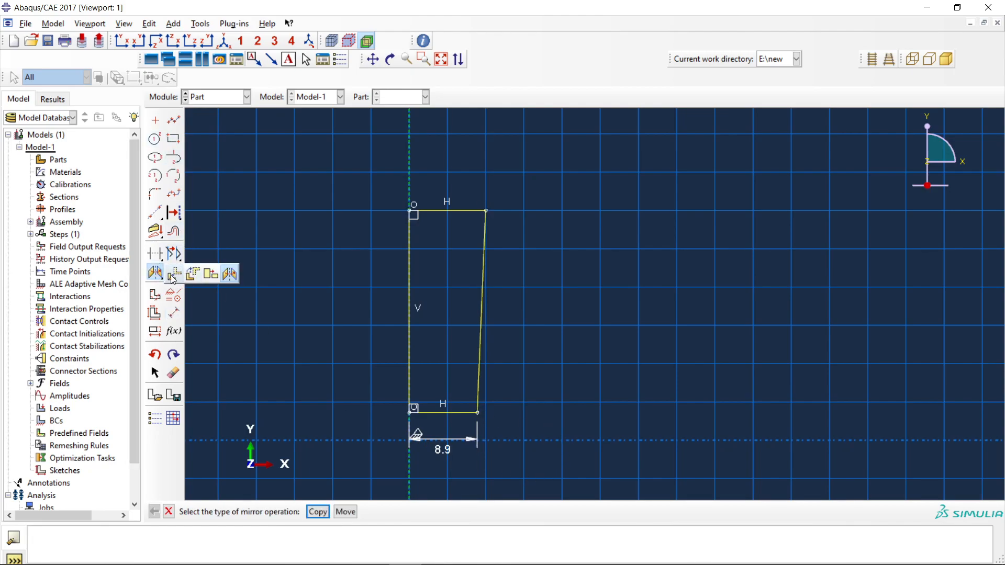
click(174, 273)
click(353, 512)
drag(526, 460, 361, 159)
mouse_move(531, 414)
mouse_down()
mouse_move(470, 326)
mouse_move(441, 149)
mouse_up()
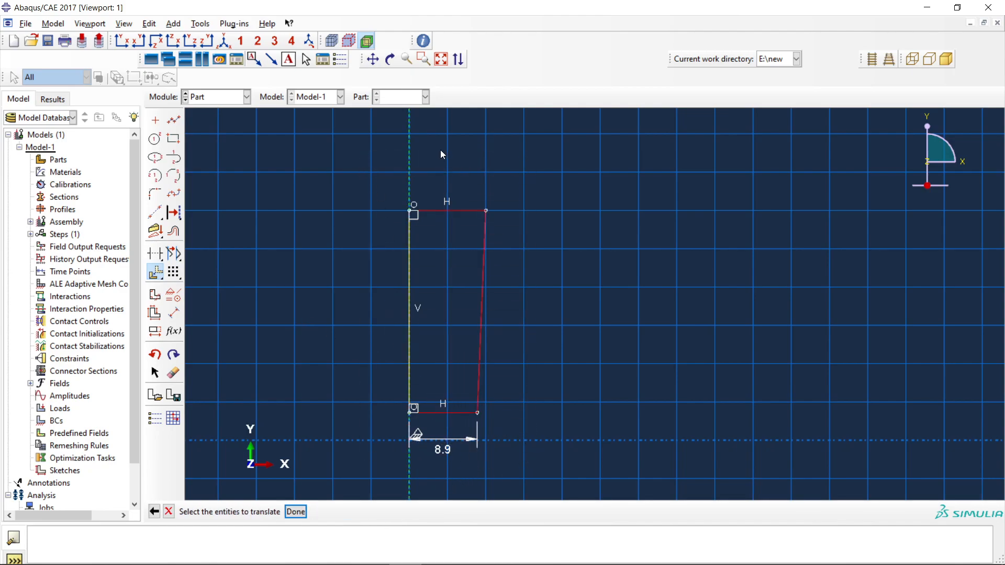
click(296, 512)
click(410, 414)
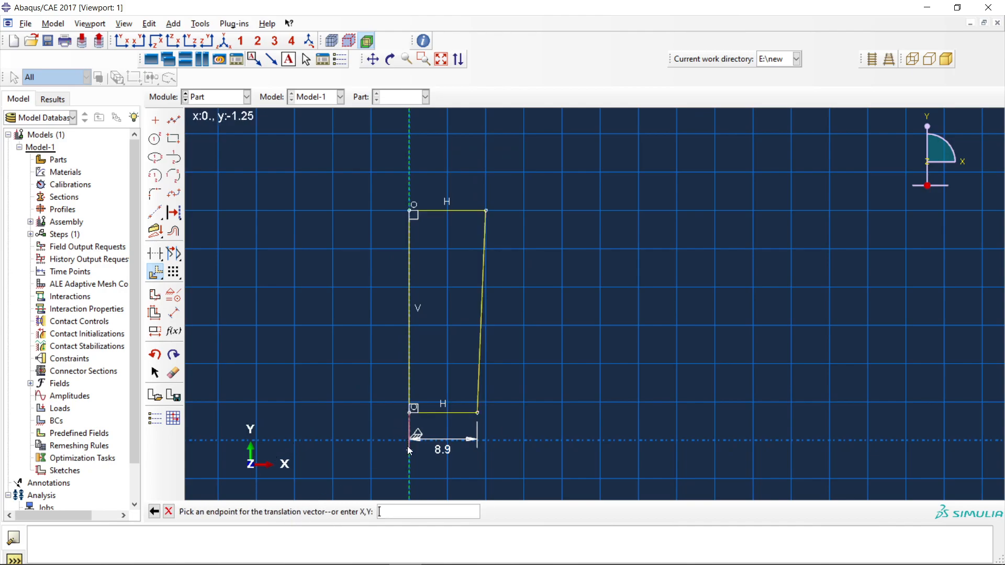
click(409, 449)
key(ctrl+z)
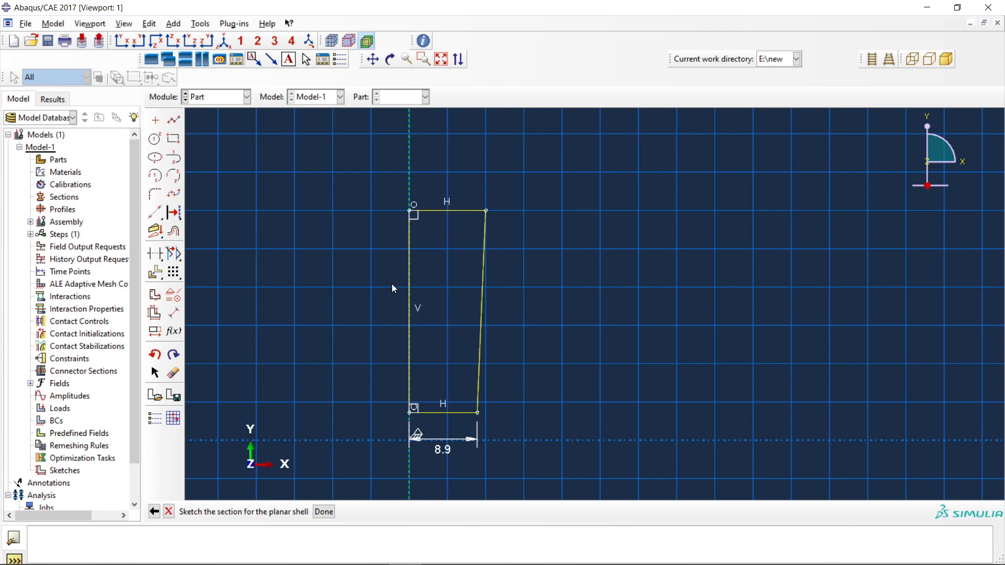
Finish the section sketch to create the axisymmetric shell part and switch to the Property module.
click(328, 512)
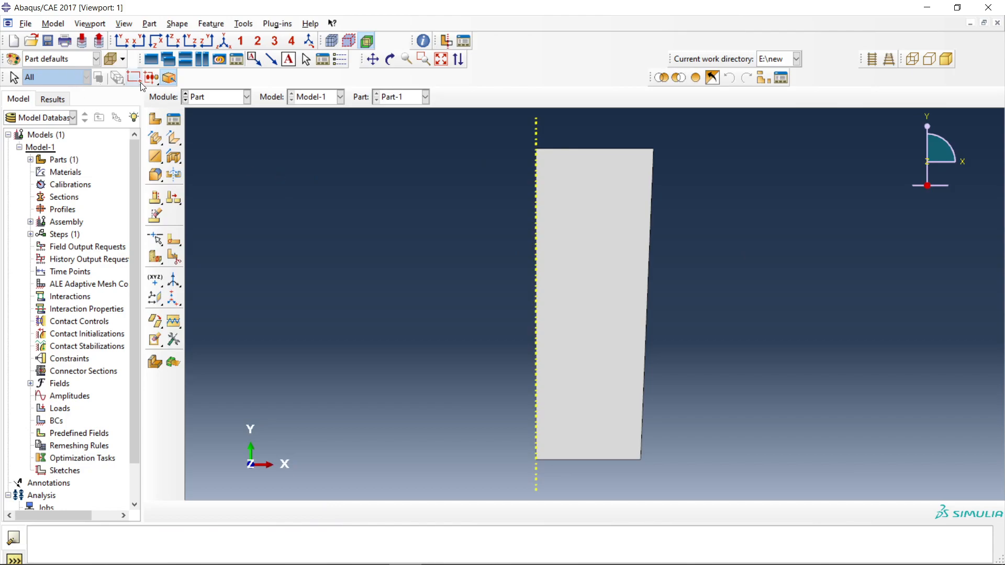
click(209, 98)
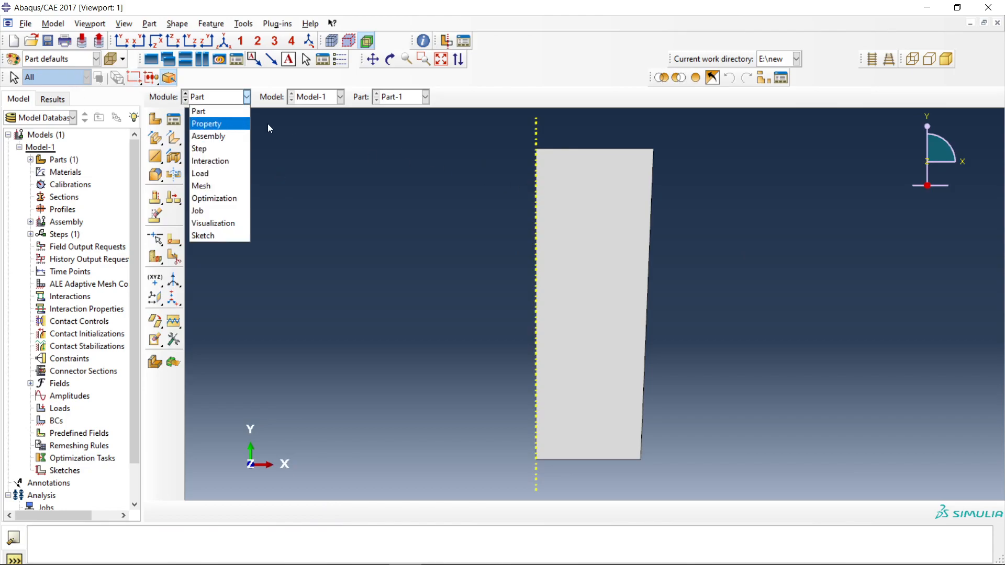
click(208, 126)
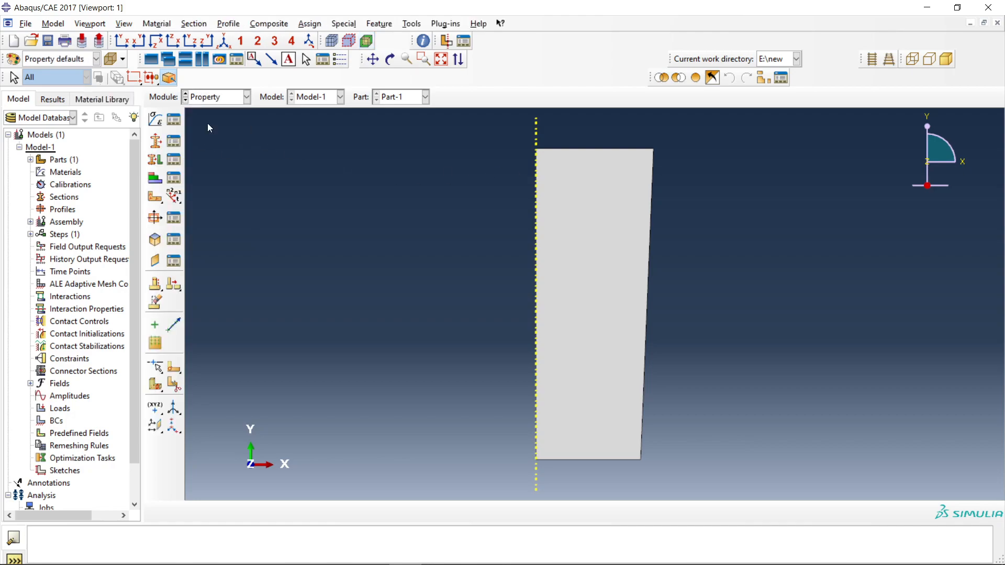
Create a new material named steel.
click(173, 123)
click(521, 221)
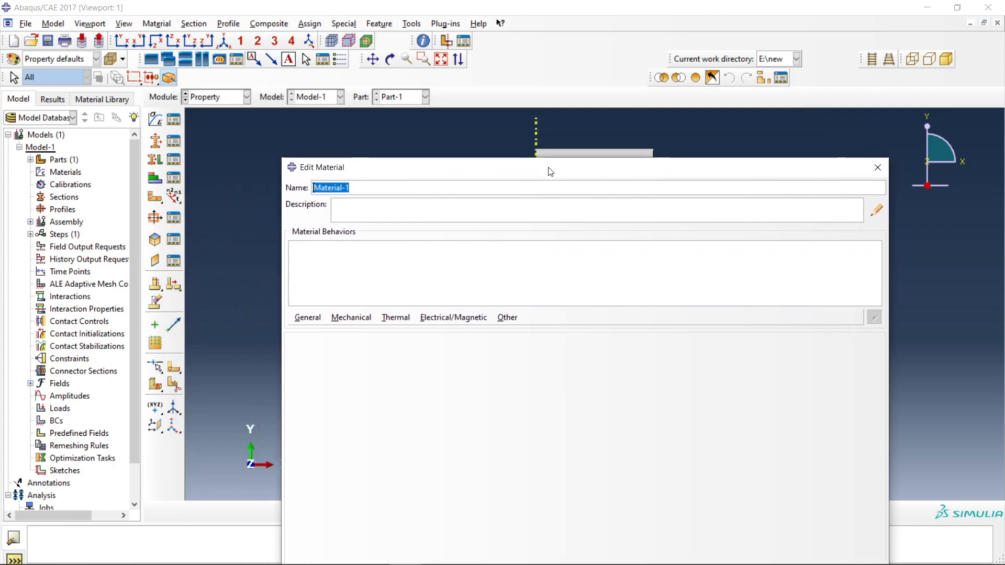
drag(551, 171, 555, 174)
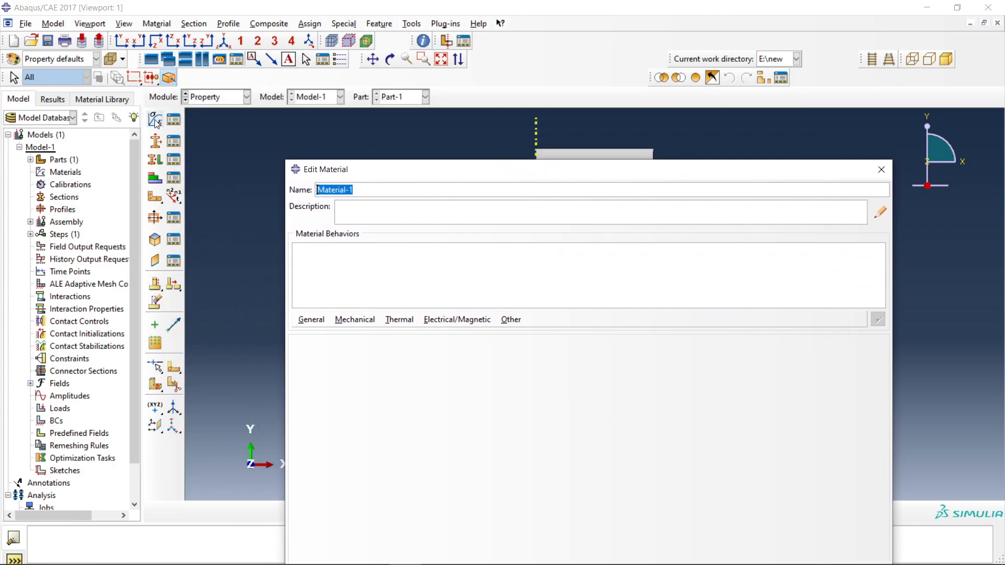
click(881, 169)
click(521, 222)
drag(361, 176, 260, 60)
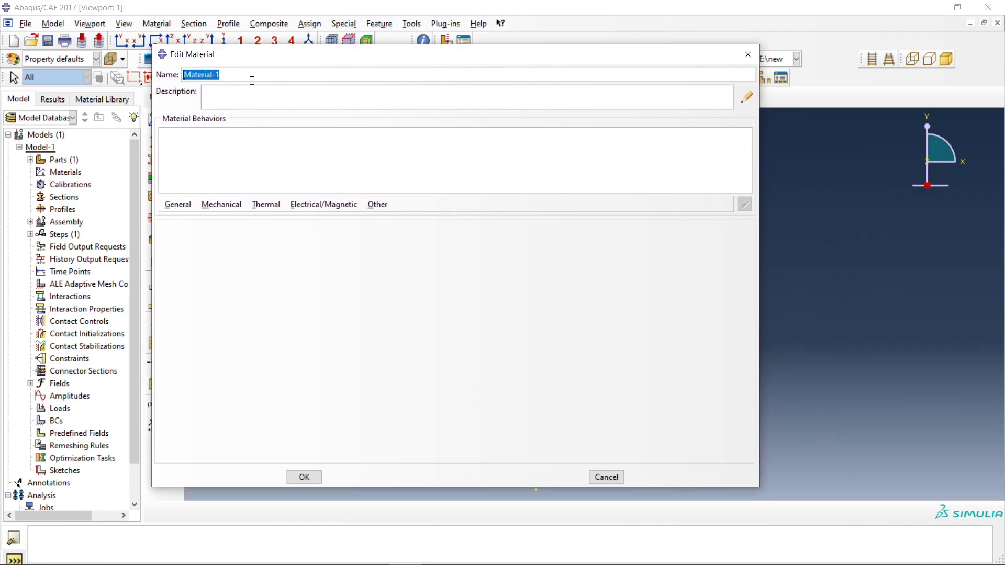
text(steel)
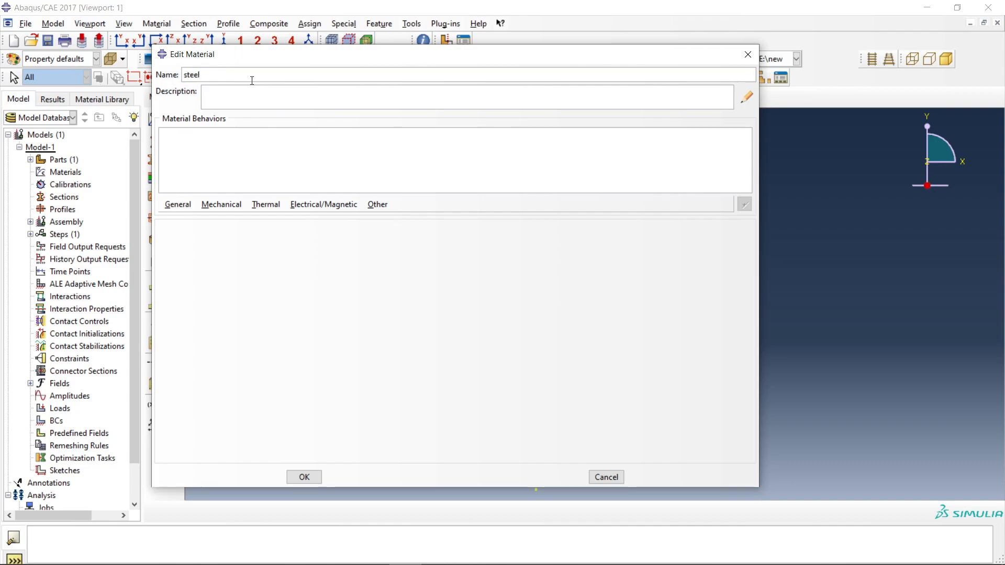
Add a uniform density to the steel material with a mass density of 7.8e-9.
click(178, 204)
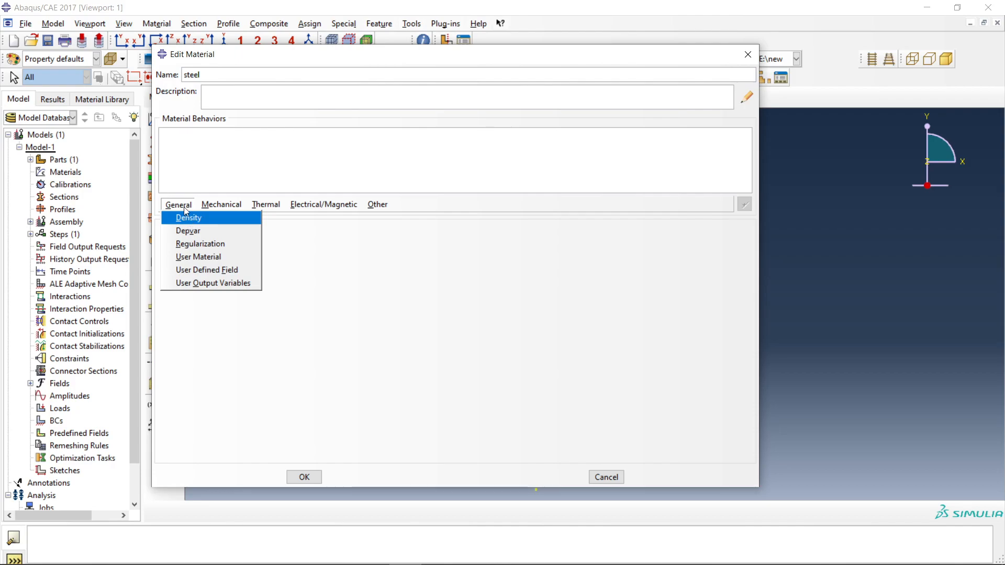
click(187, 217)
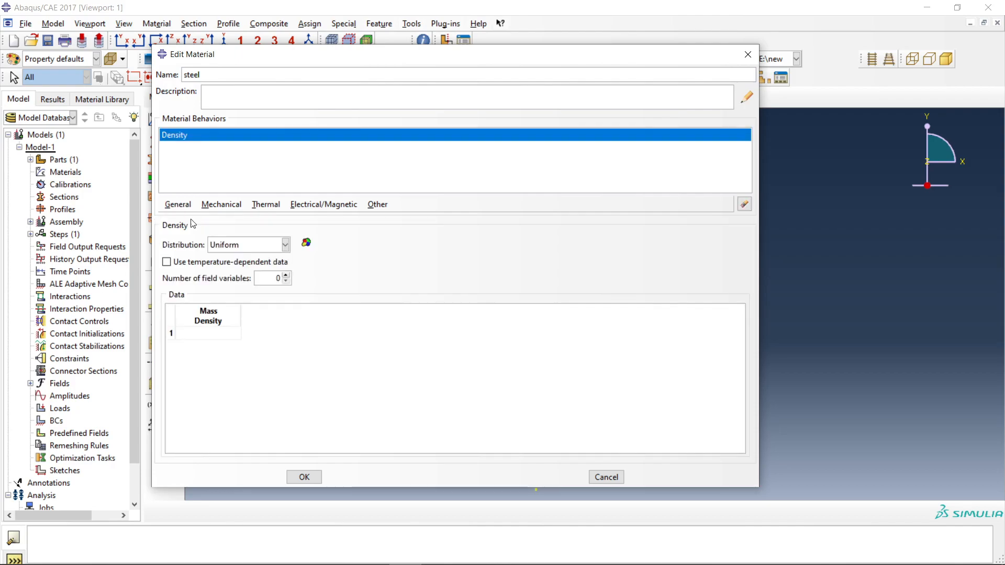
double_click(209, 333)
text(7.8e-9)
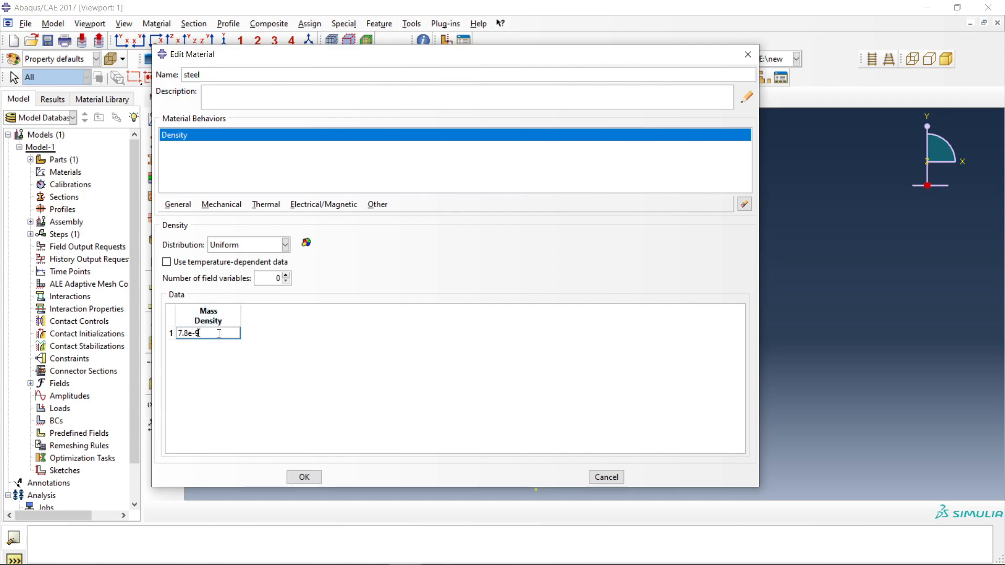
drag(208, 331, 177, 333)
Add isotropic elastic behavior to the steel material with a Young's modulus of 200000 and a Poisson's ratio of 0.3.
click(232, 207)
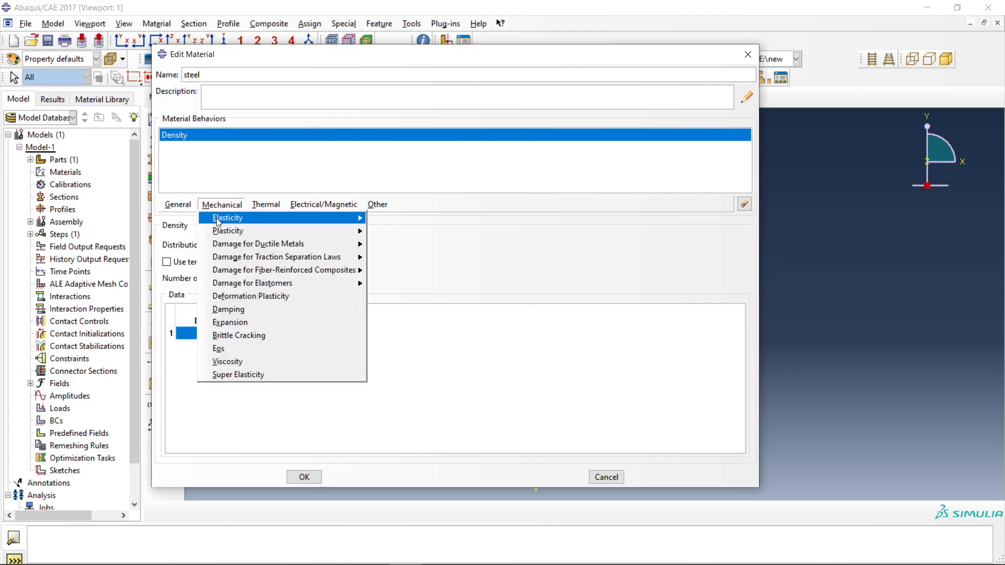
mouse_move(343, 218)
click(391, 218)
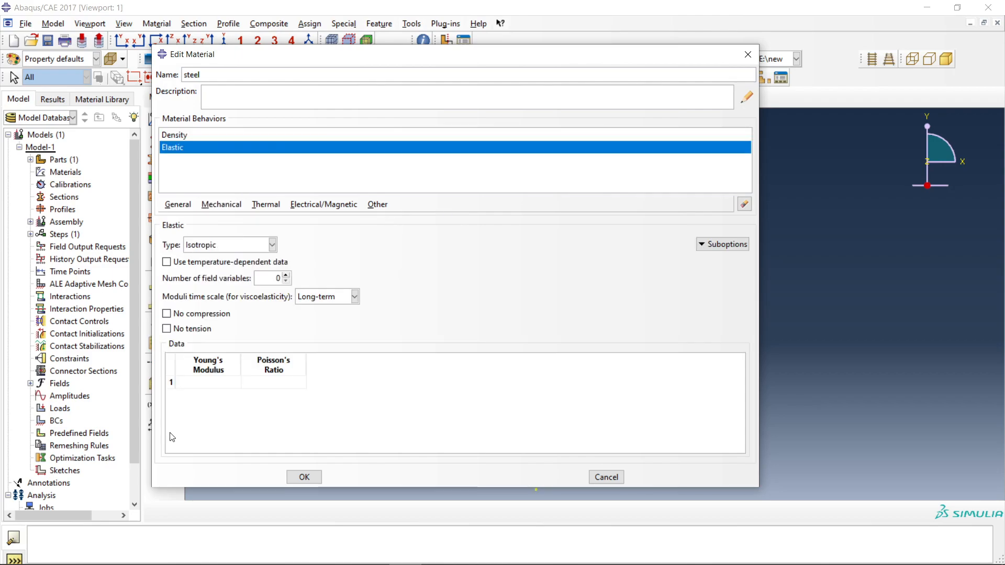
click(203, 381)
text(200)
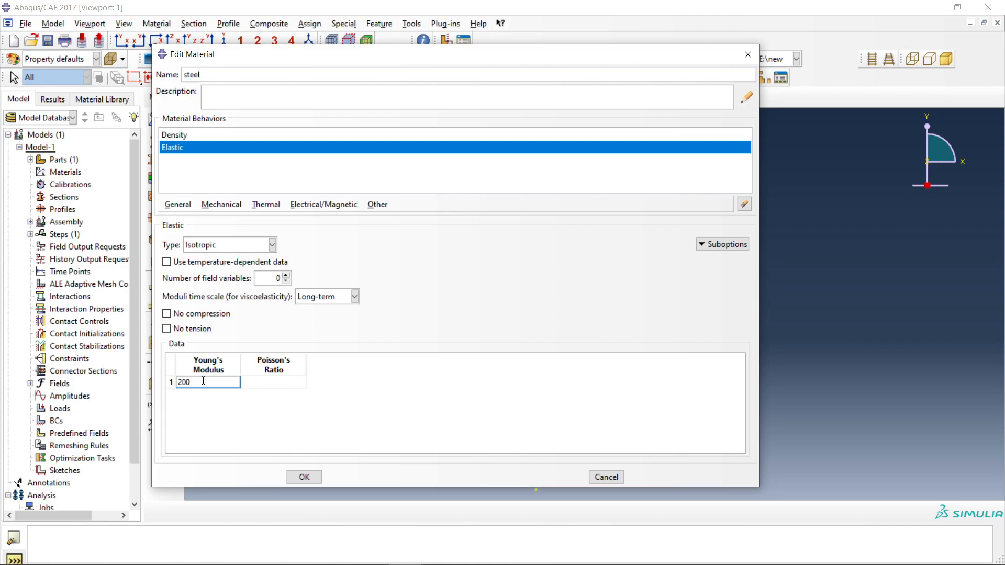
text(000)
drag(189, 383, 203, 382)
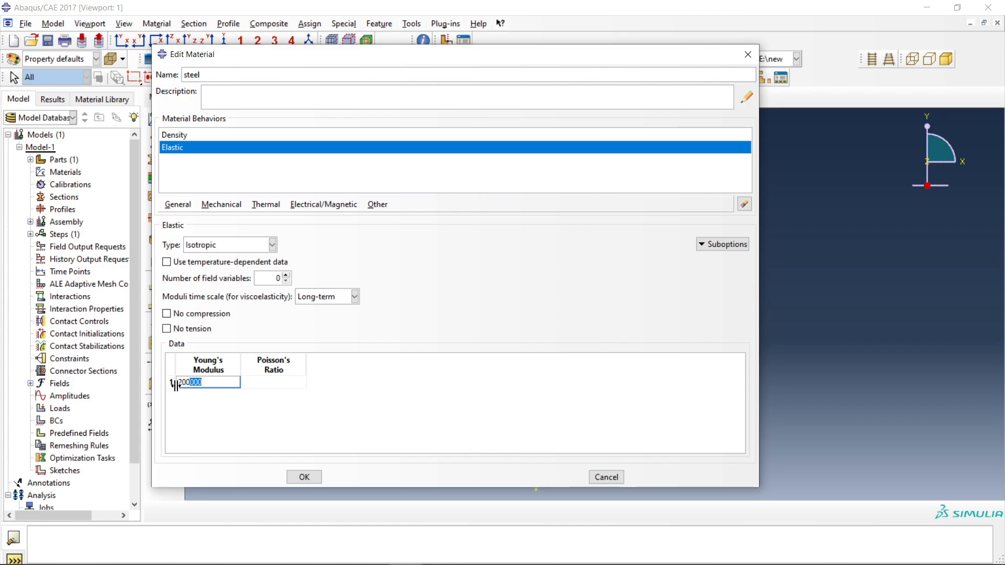
click(273, 381)
text(0.3)
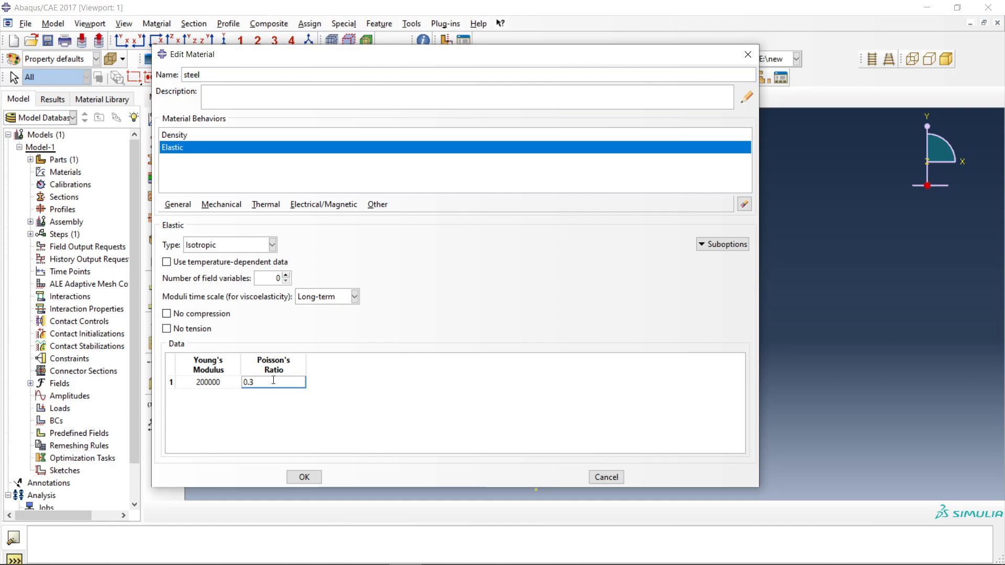
Add isotropic plastic behavior to the steel material with a yield stress of 510 at a plastic strain of 0.
click(223, 205)
mouse_move(230, 229)
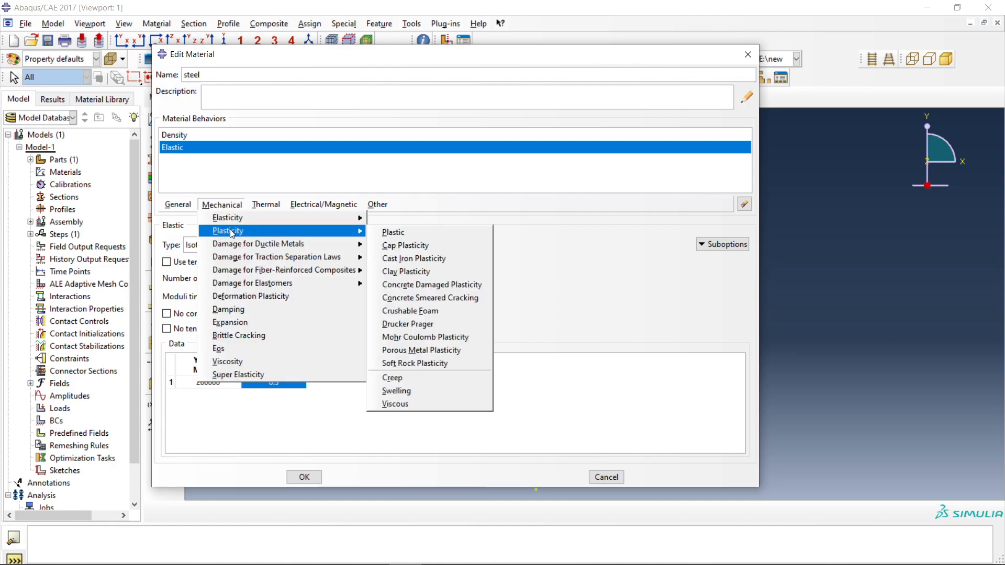
click(403, 231)
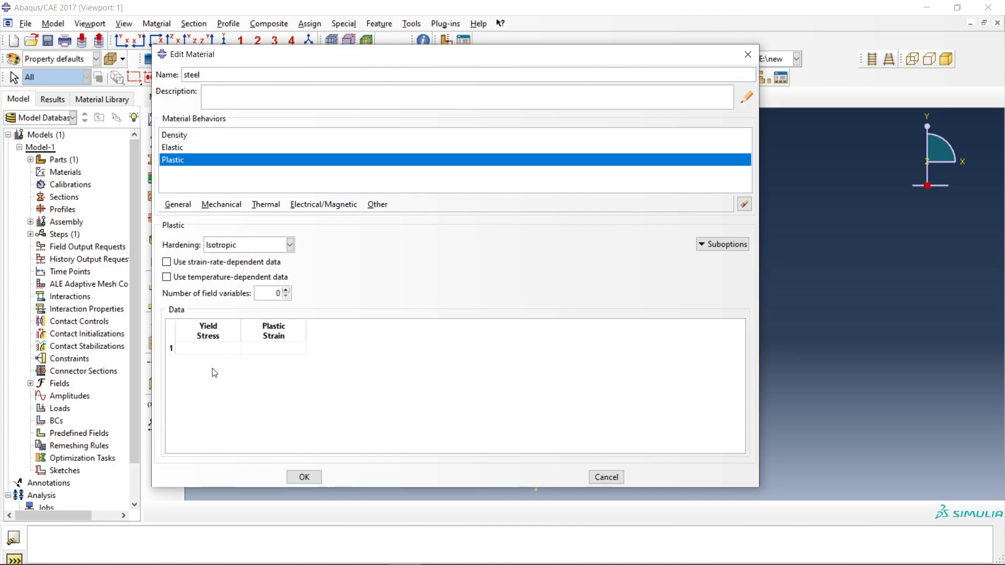
click(212, 352)
key(Tab)
text(0)
key(Tab)
key(Tab)
key(Tab)
key(Tab)
key(Tab)
key(Tab)
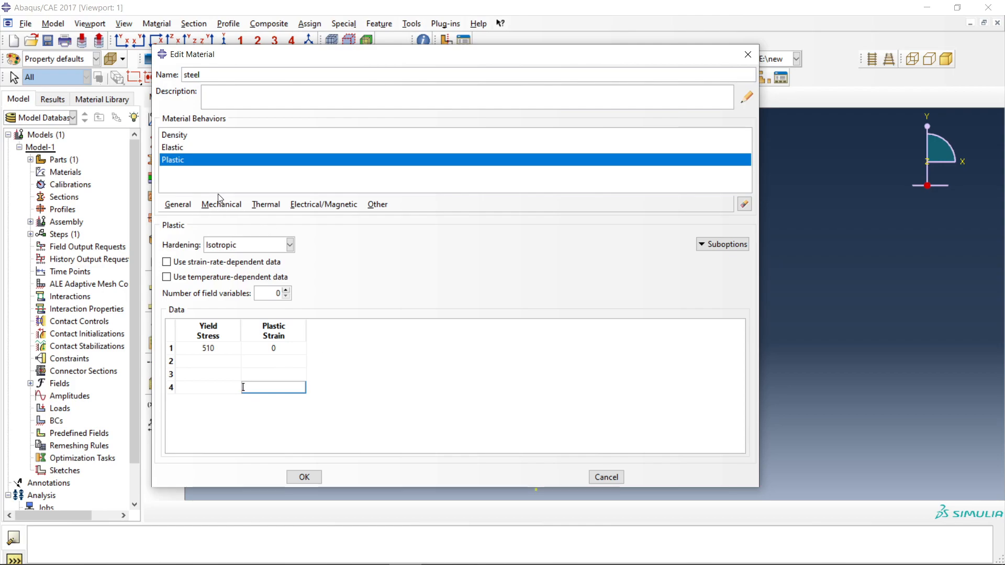
Examine the steel's elastic and plastic data and the mechanical, thermal, electrical/magnetic and other behaviors available for a material.
click(184, 160)
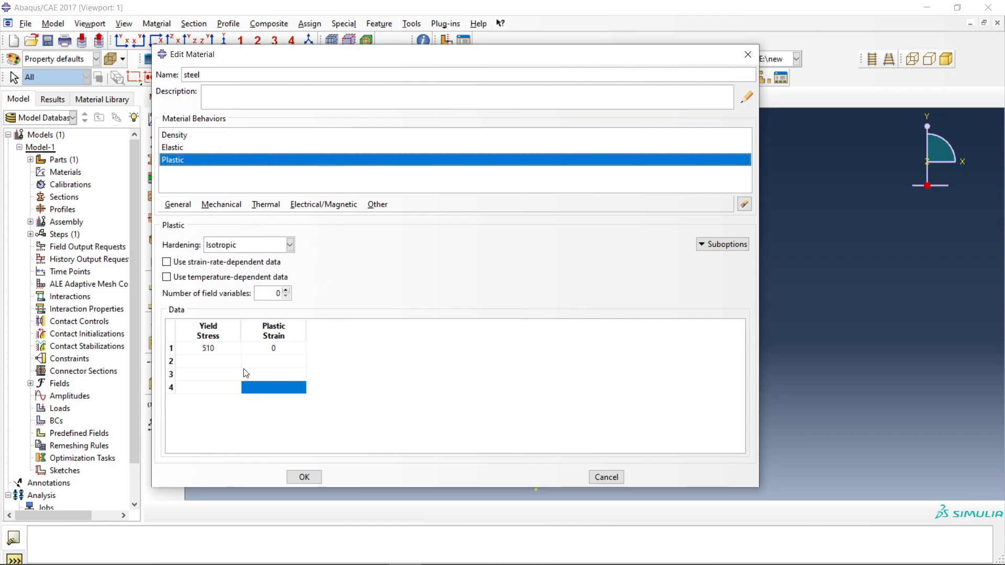
click(184, 149)
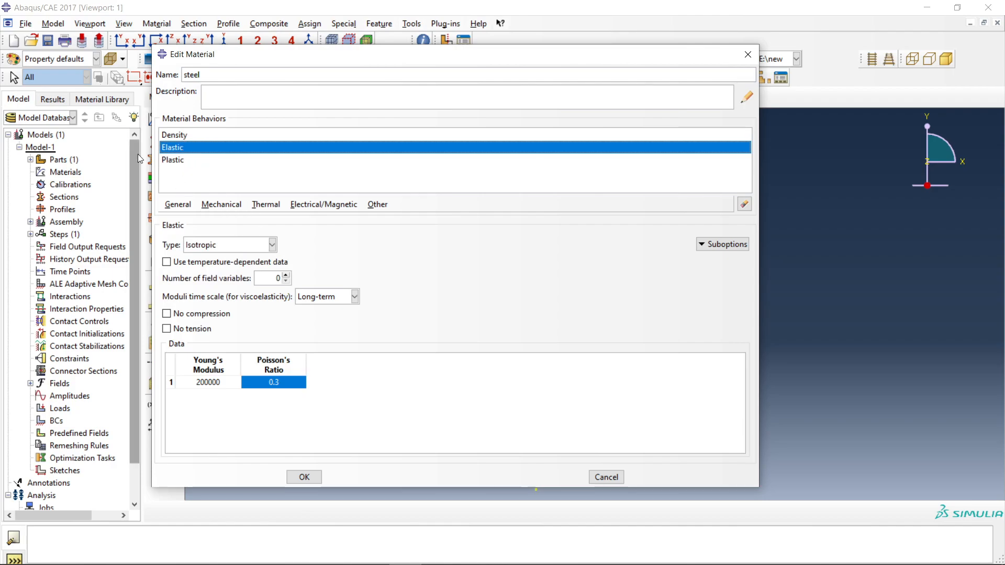
click(208, 162)
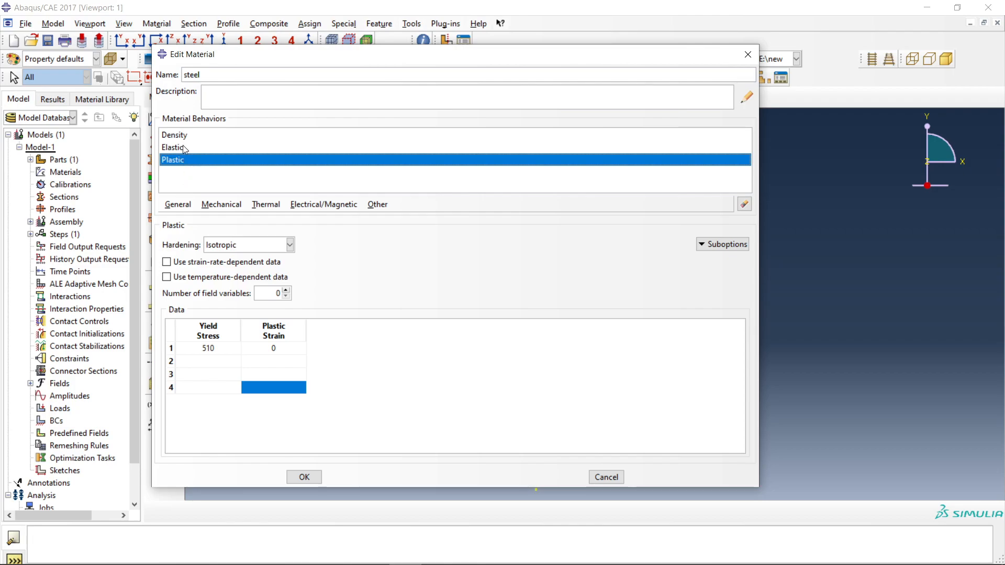
click(215, 350)
click(215, 362)
click(221, 206)
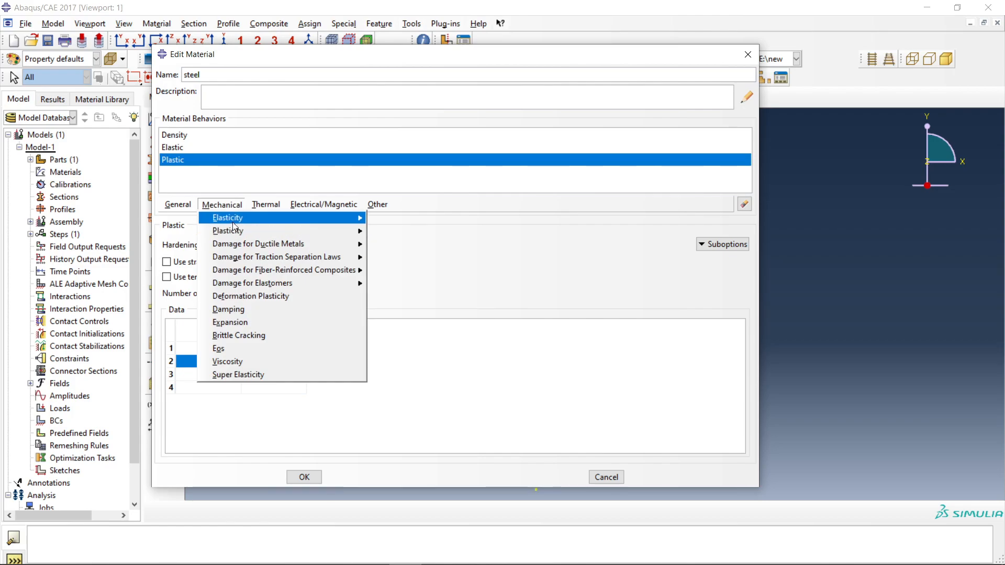
mouse_move(237, 235)
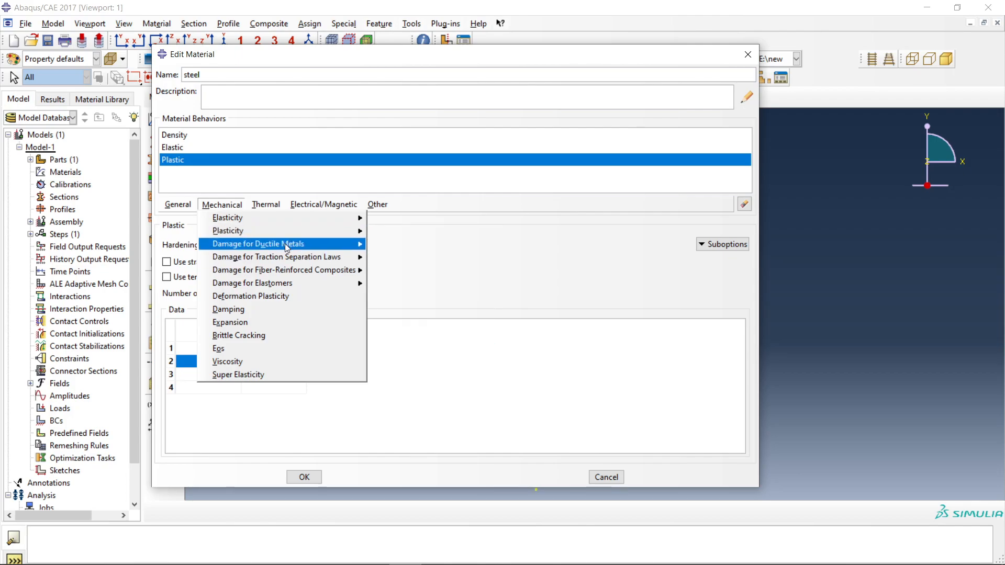
mouse_move(285, 243)
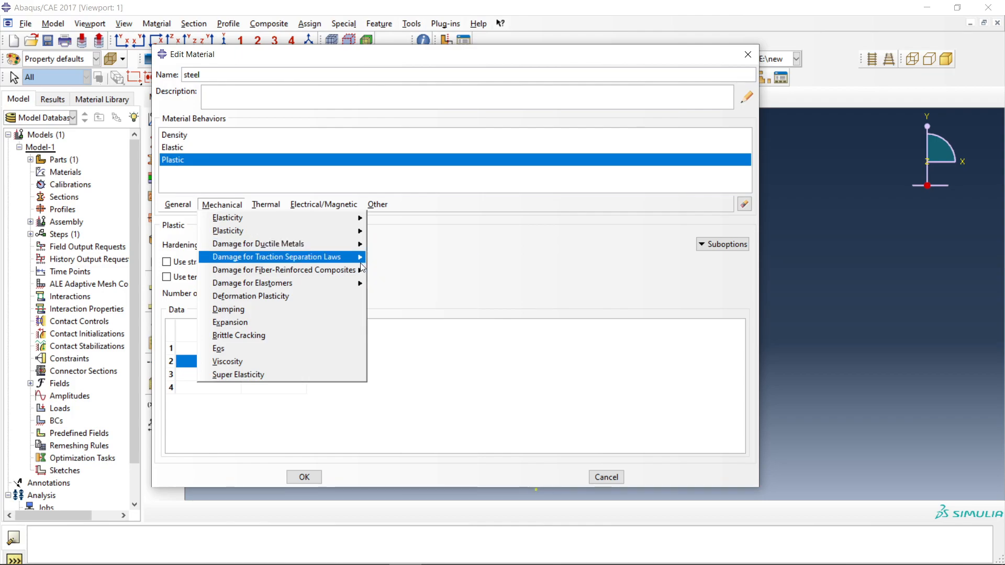
mouse_move(319, 258)
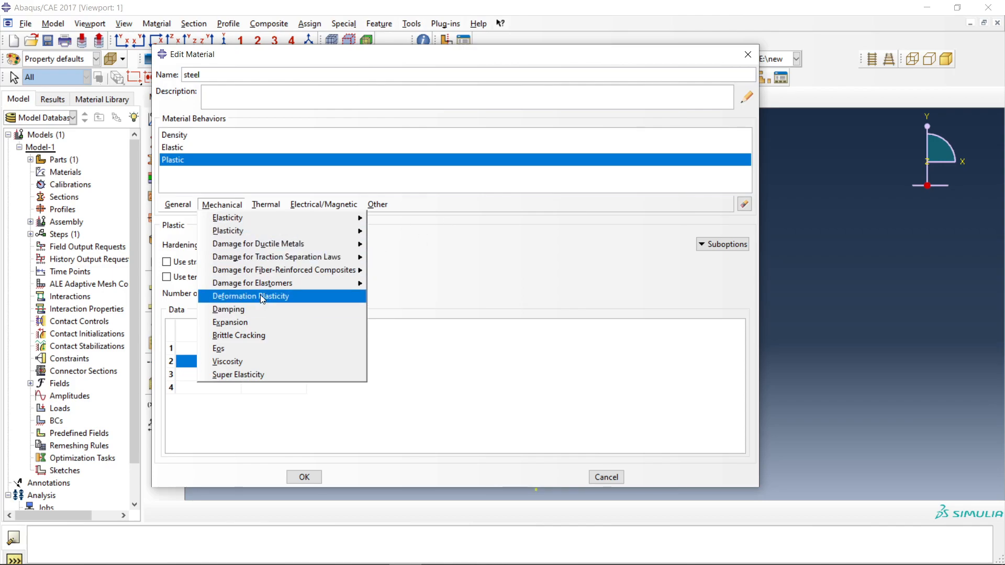
click(432, 251)
click(225, 205)
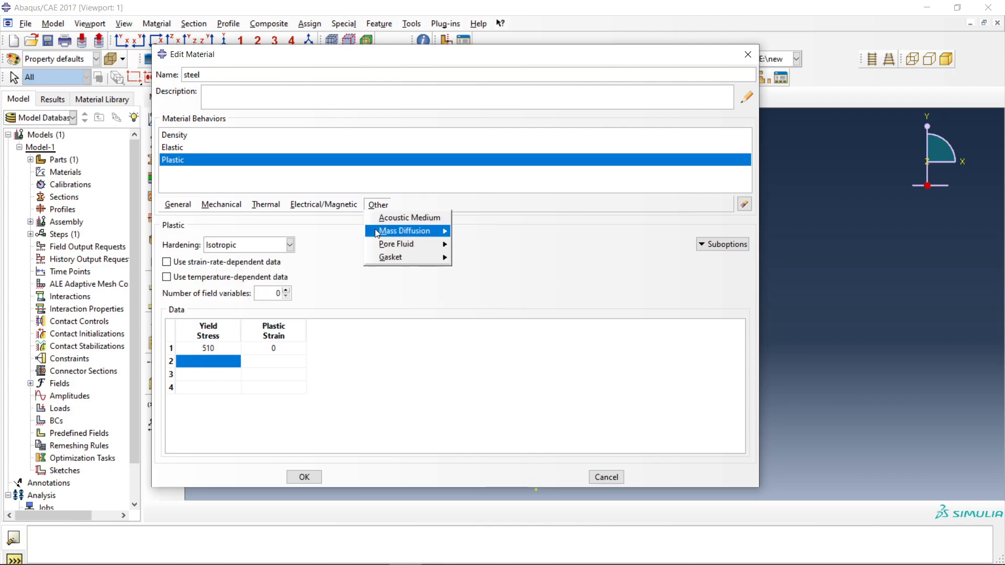
mouse_move(270, 209)
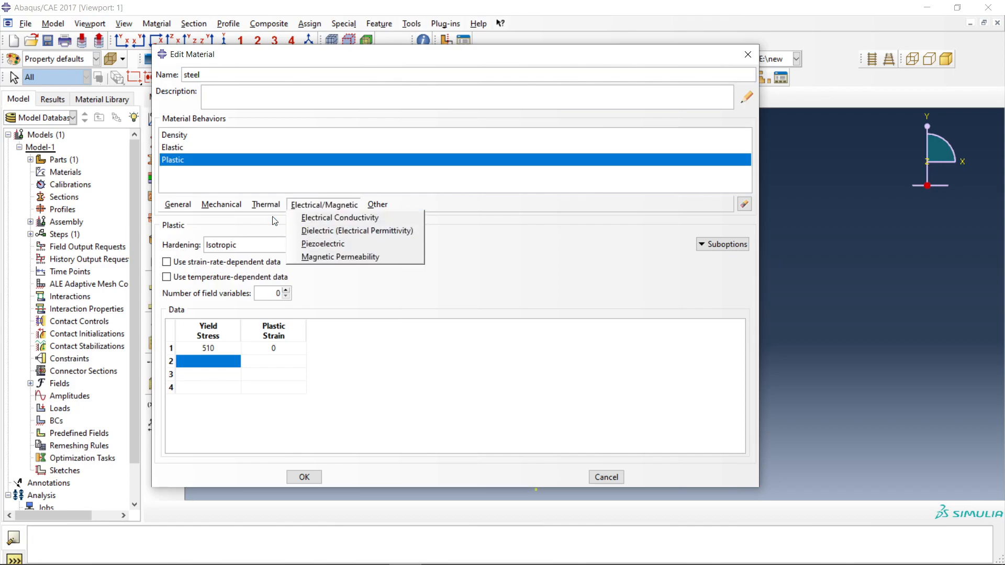
click(492, 248)
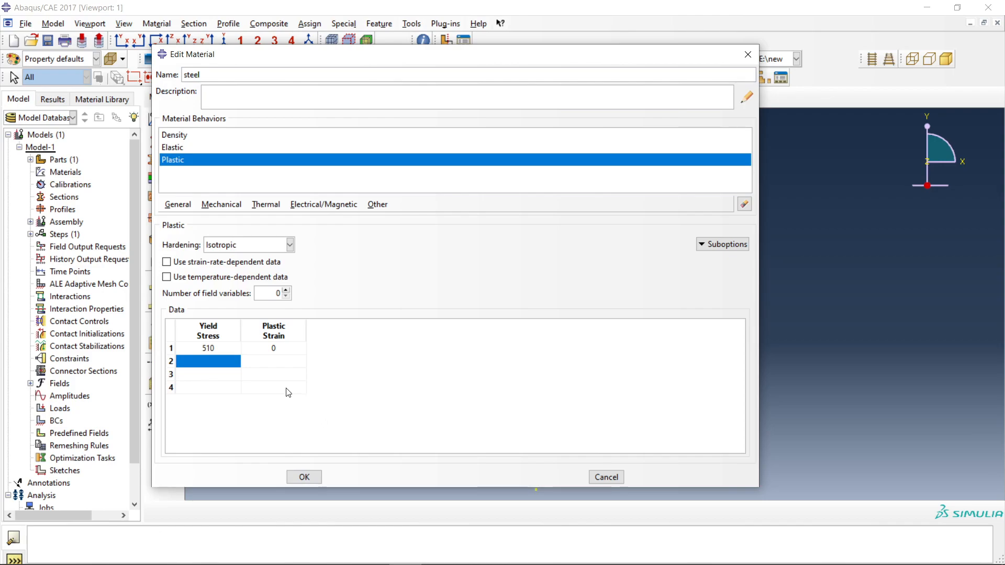
click(269, 205)
click(230, 203)
Save the steel material definition and close the Material Manager.
click(306, 477)
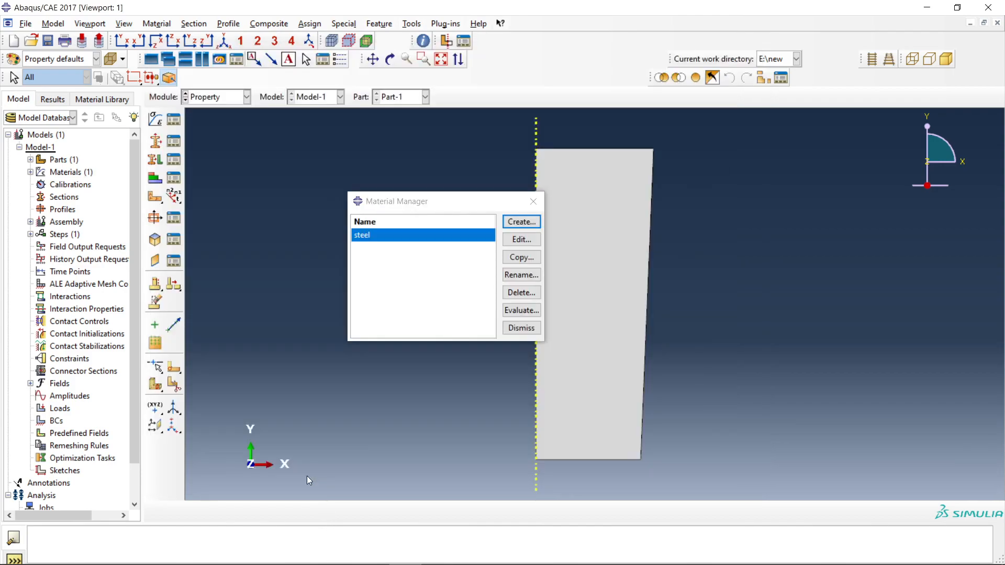
click(534, 203)
click(156, 141)
click(529, 249)
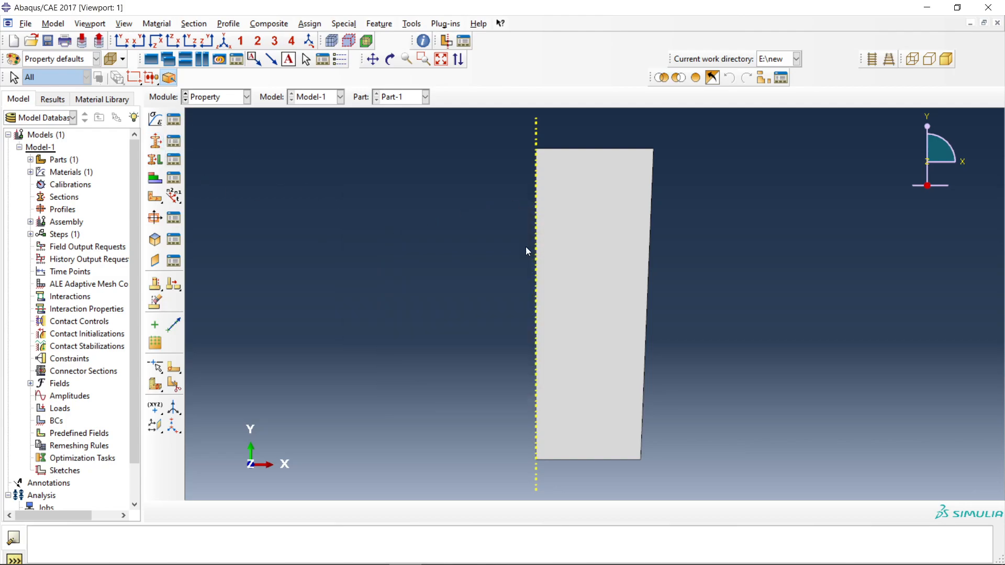
click(173, 141)
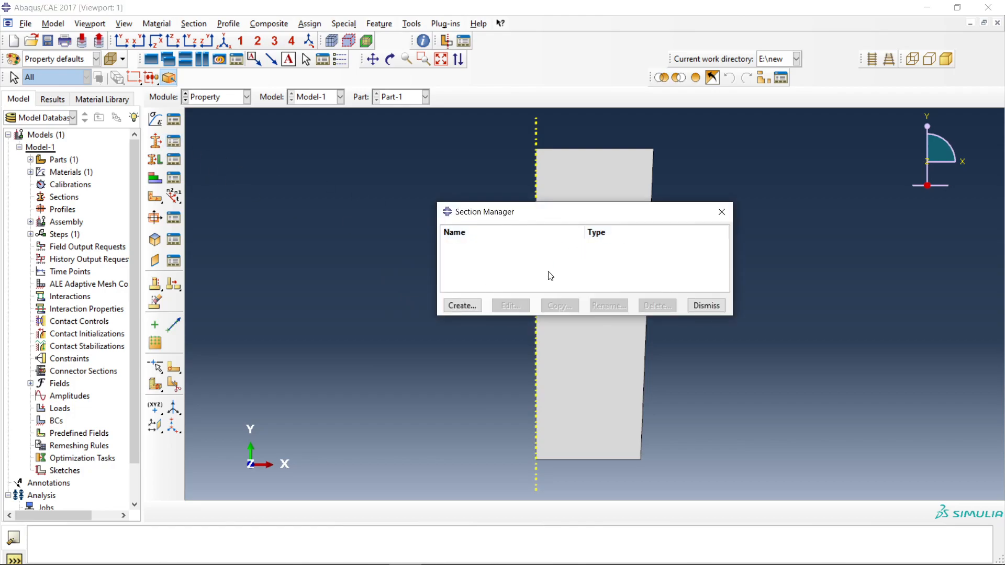
click(721, 212)
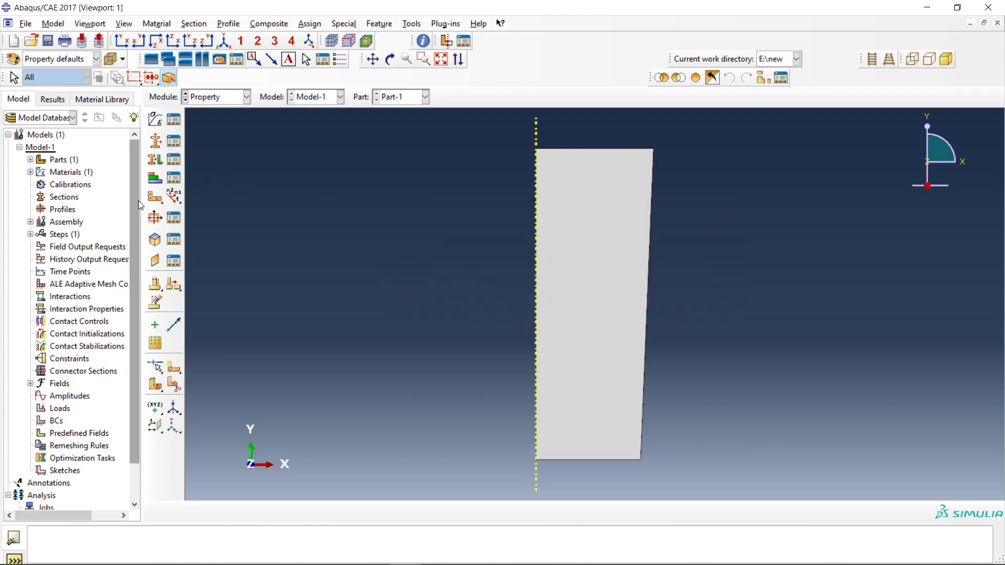
Create a solid homogeneous section that uses the steel material, leaving the plane stress/strain thickness option off.
click(165, 158)
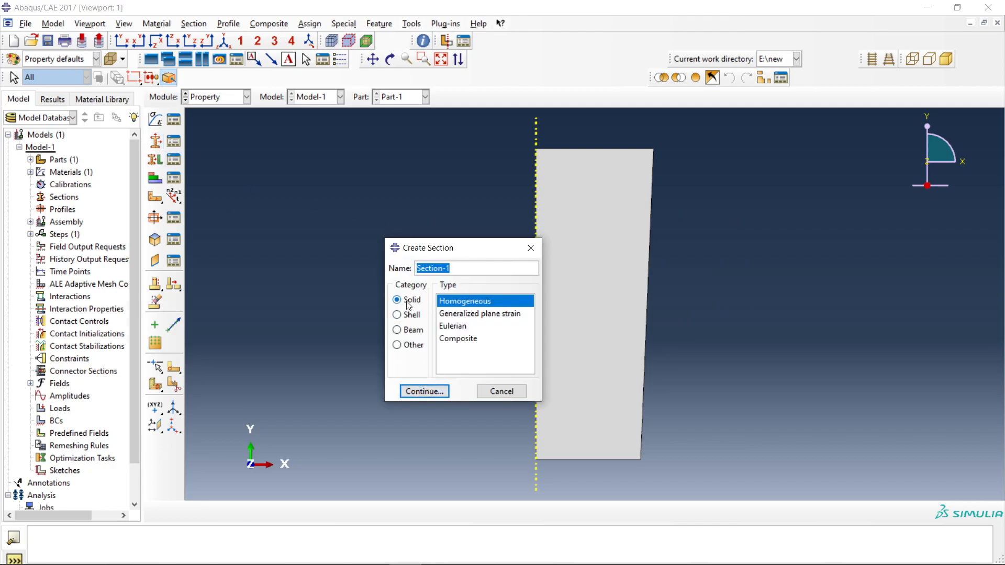
click(424, 391)
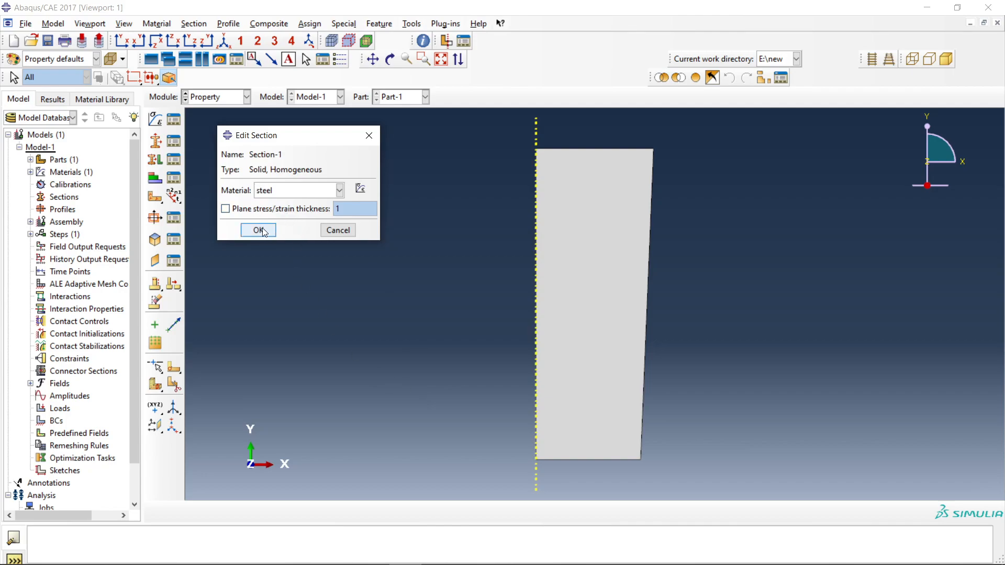
click(248, 210)
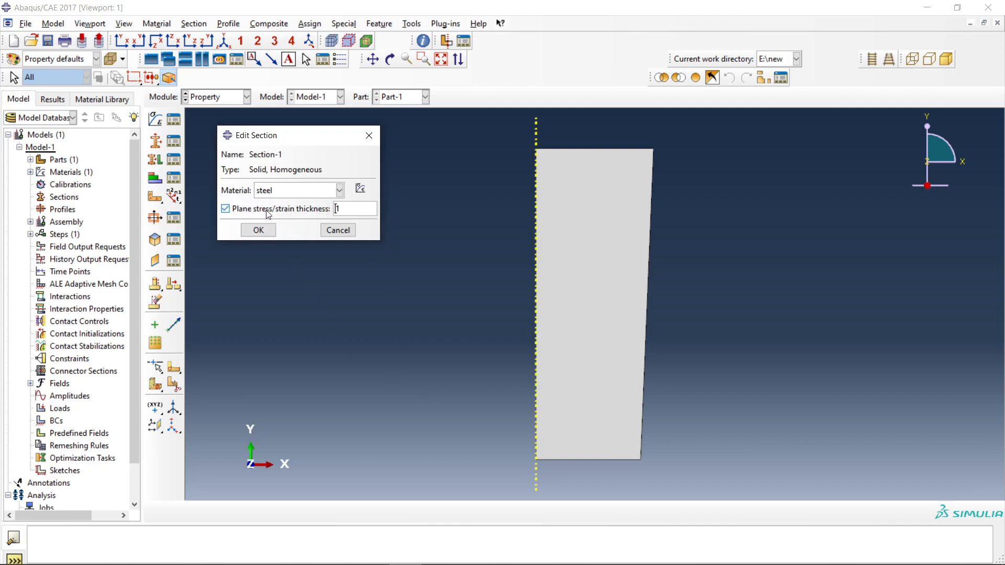
click(266, 213)
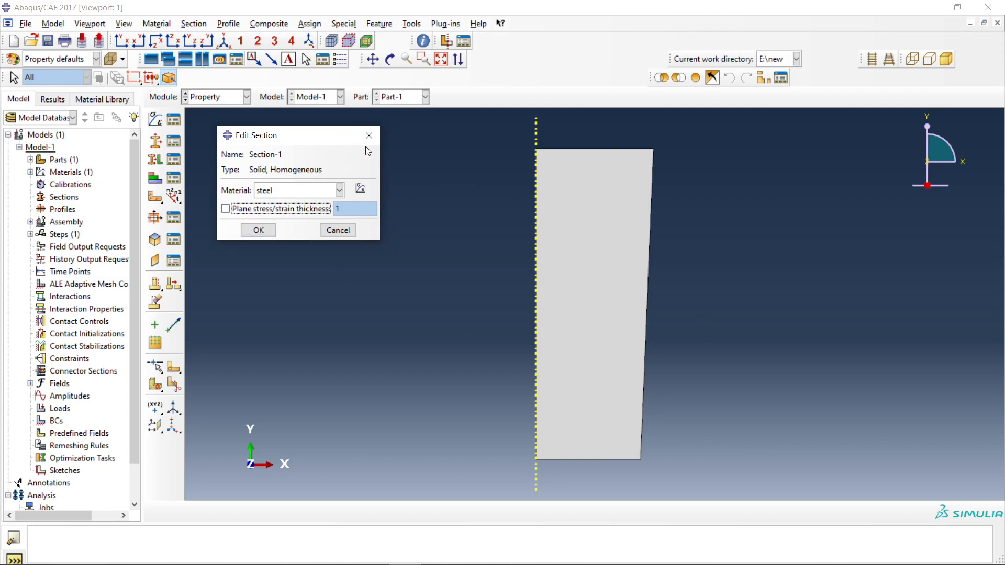
click(257, 230)
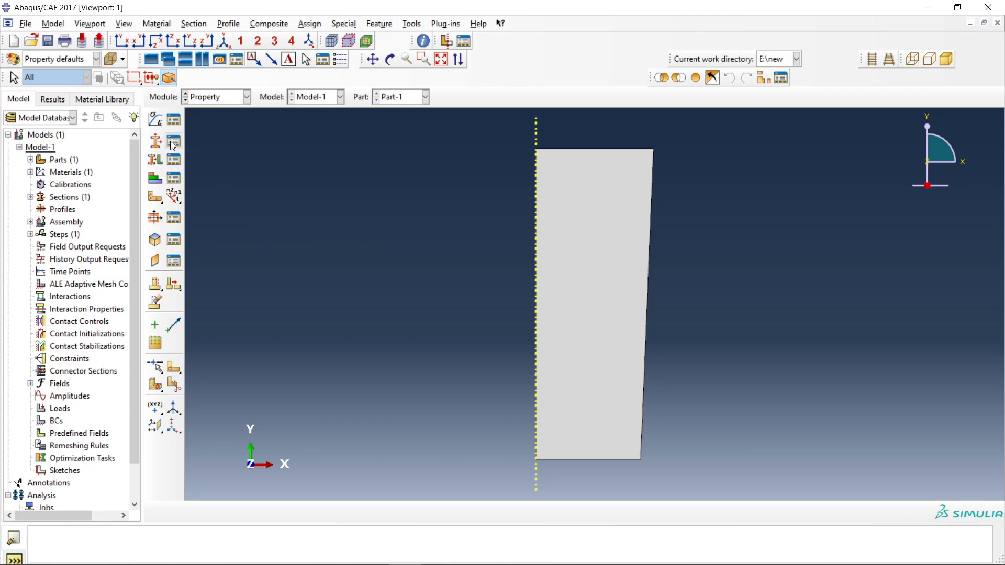
Check the section list, then assign the solid homogeneous section to the whole part, creating the region set Set-1.
click(176, 160)
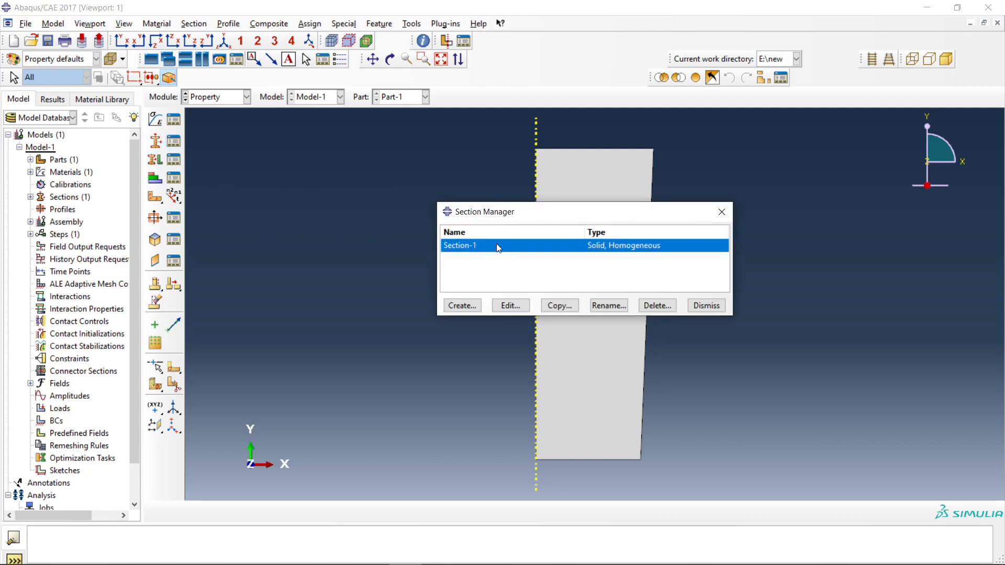
click(721, 211)
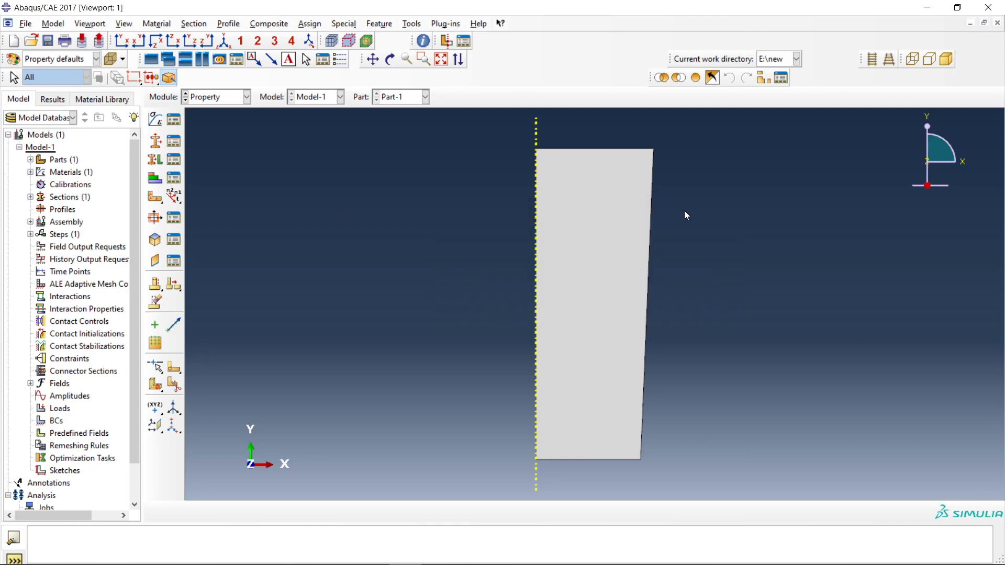
click(158, 164)
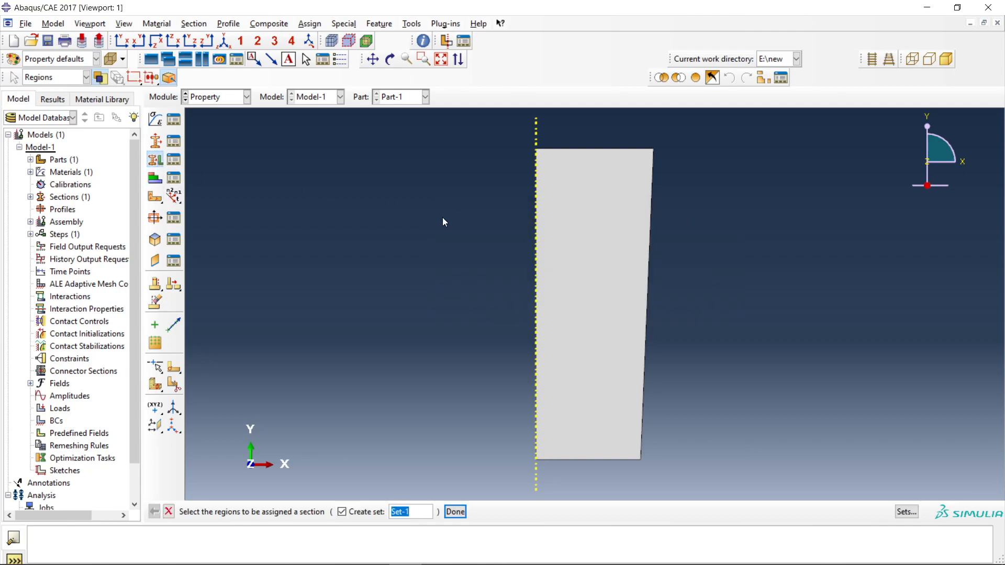
drag(437, 165, 654, 357)
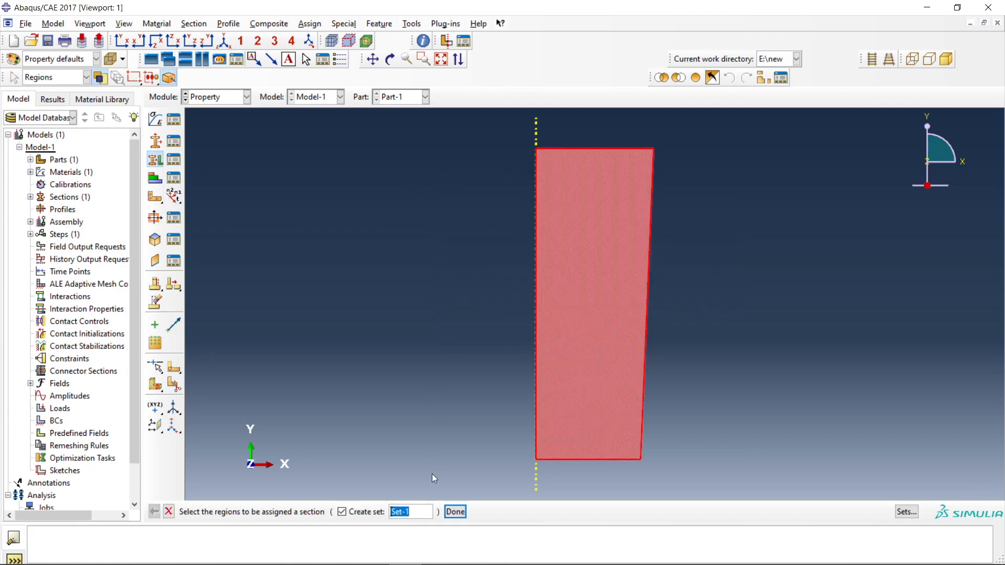
click(463, 511)
click(348, 398)
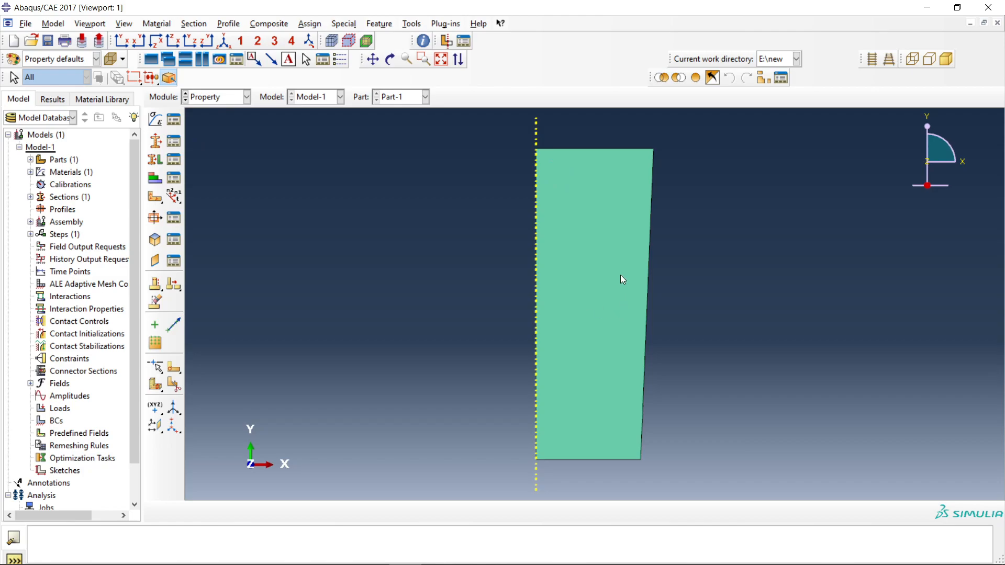
Review the available modules and switch from the Property module to the Assembly module.
click(226, 98)
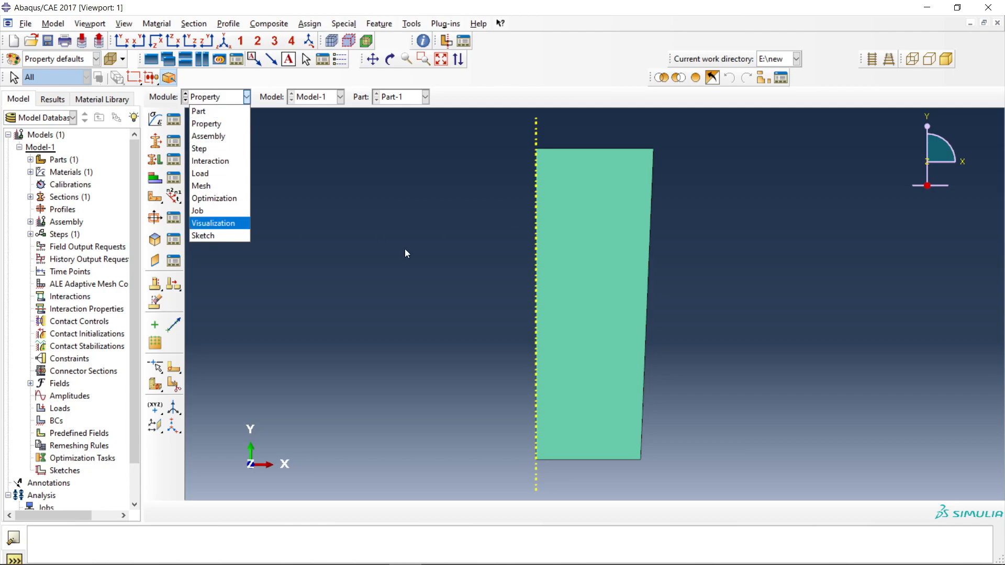
click(207, 186)
click(209, 105)
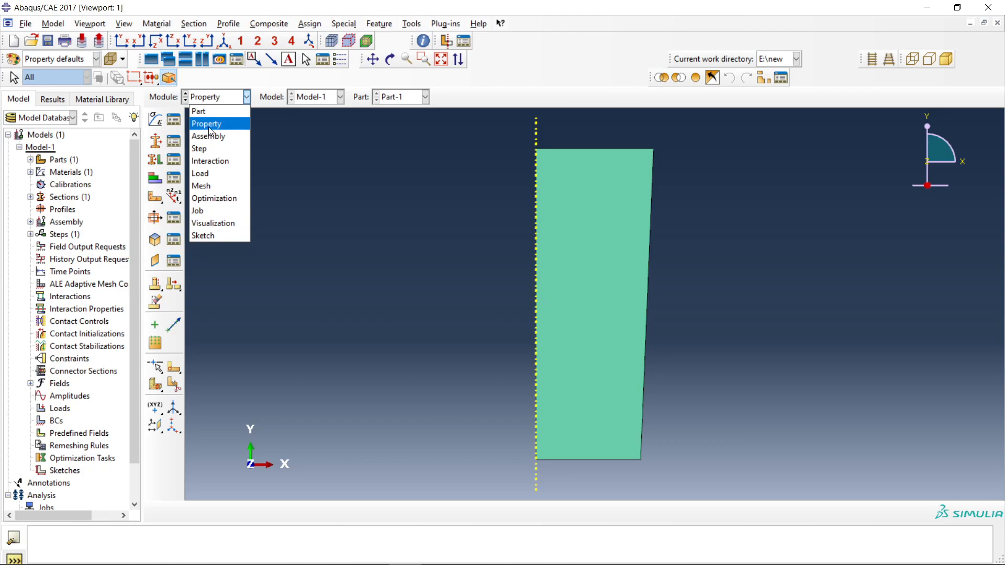
click(209, 126)
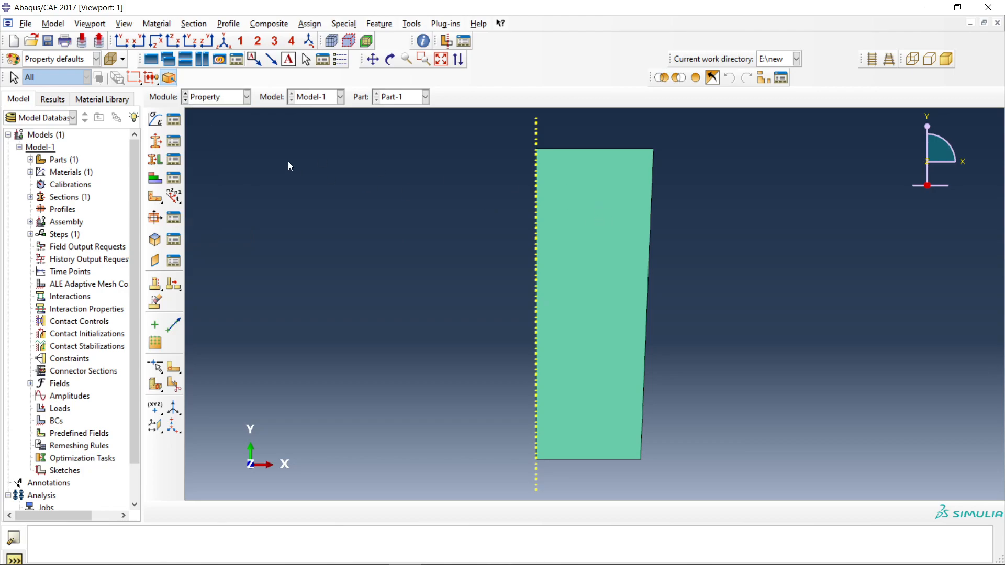
click(214, 105)
click(216, 131)
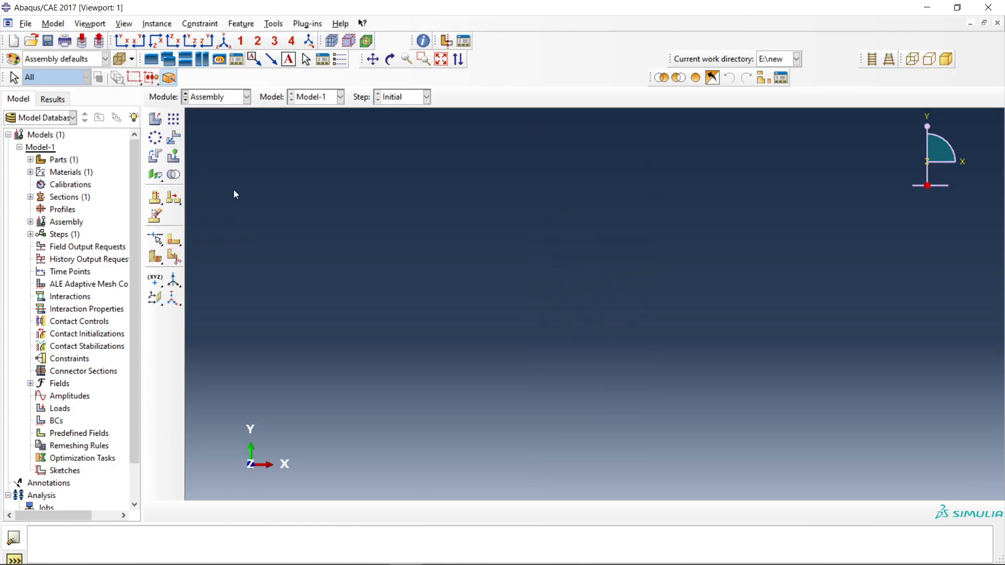
Create an instance of Part-1 in the assembly with the type Independent (mesh on instance).
click(156, 119)
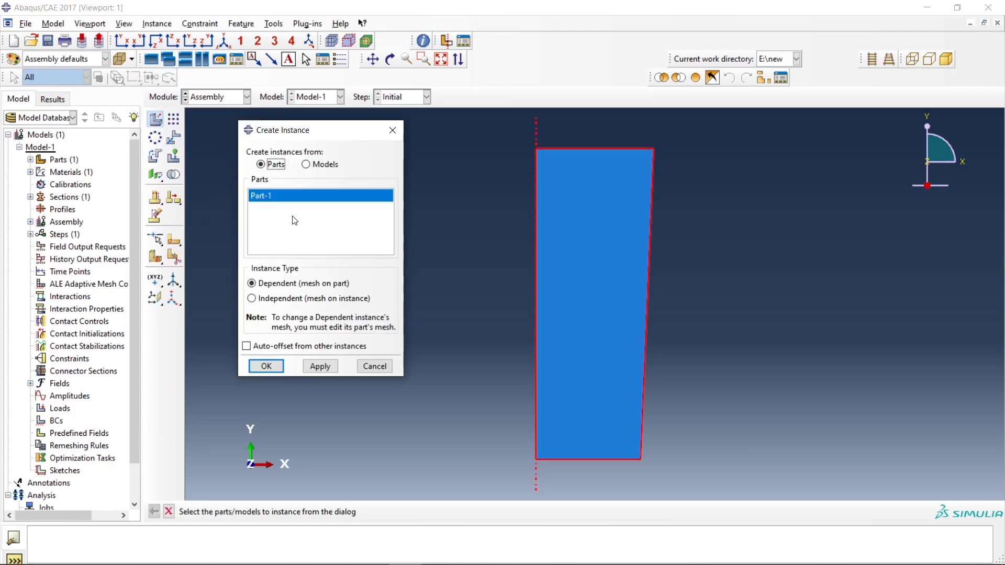
click(262, 297)
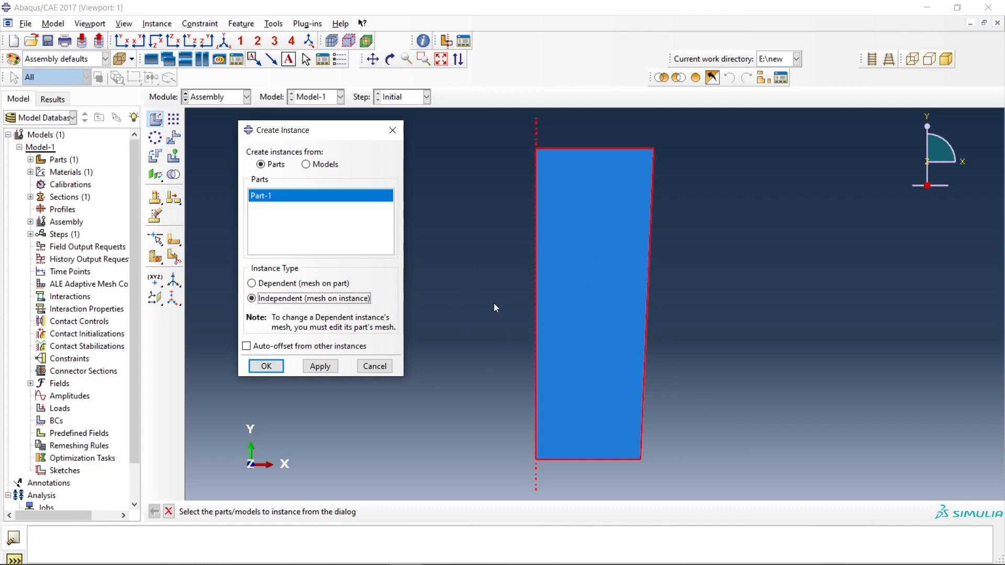
click(276, 283)
click(269, 300)
click(267, 367)
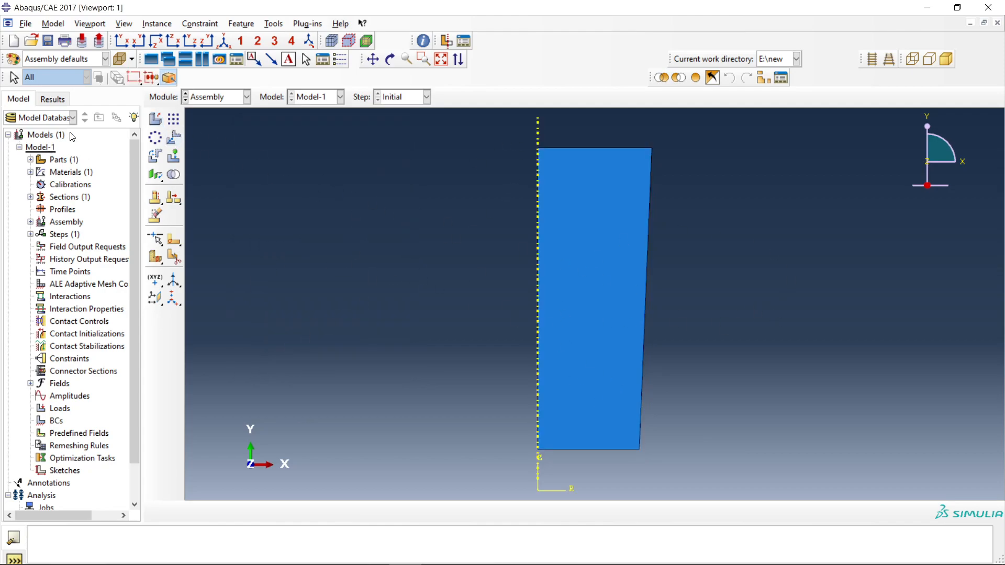
Try to translate the instance radially, from its outer lower corner to its lower corner on the axis.
click(168, 136)
drag(657, 458, 456, 123)
click(302, 513)
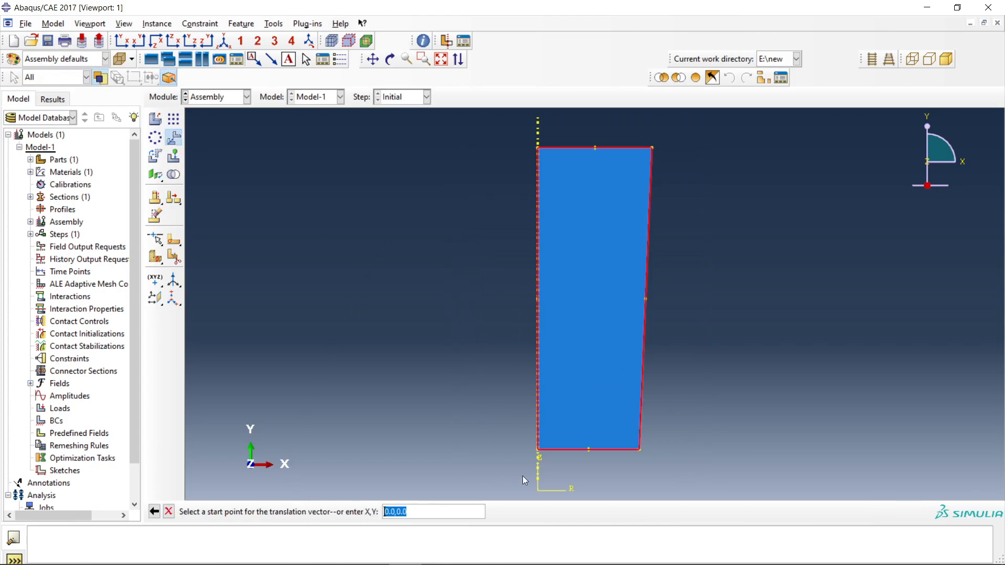
click(639, 448)
click(539, 449)
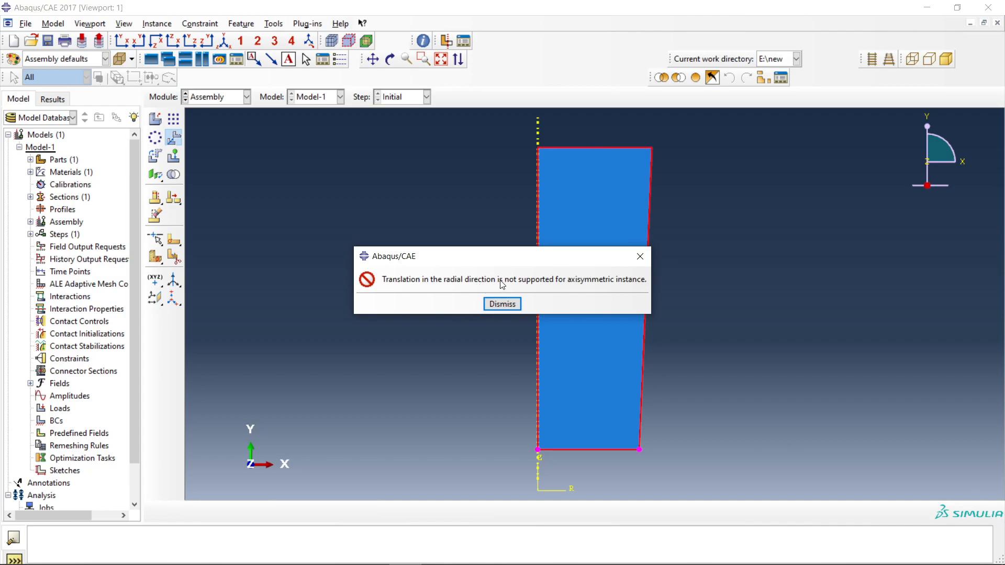
click(640, 257)
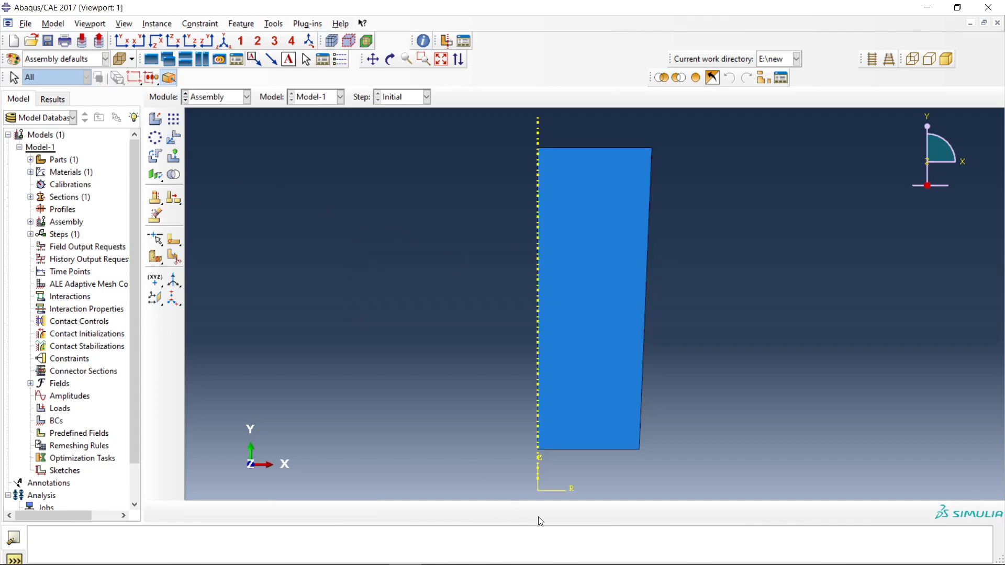
Try to translate the instance upward along the axis, from its lower axis corner to the midpoint of its axis edge.
click(174, 138)
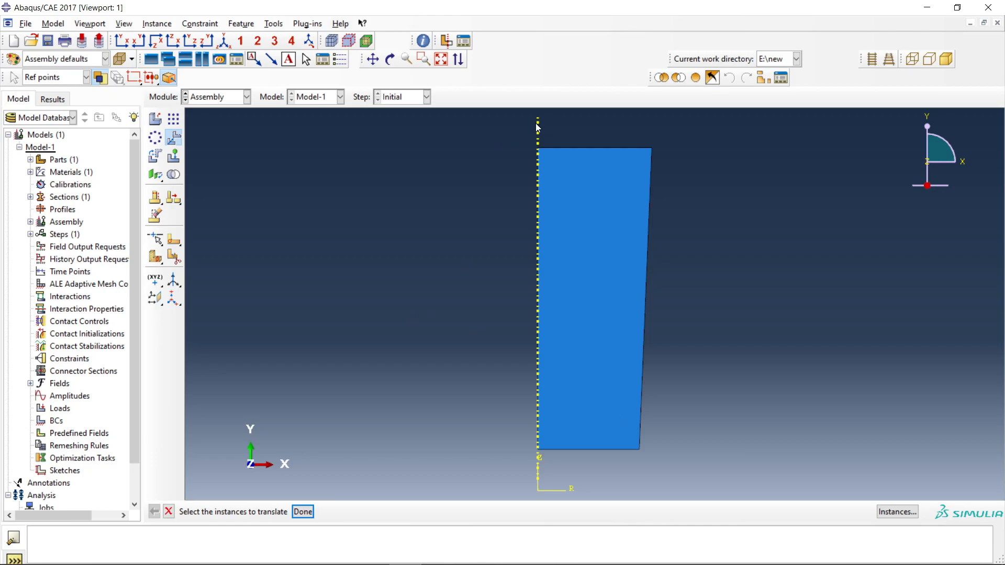
drag(672, 476, 461, 130)
click(303, 512)
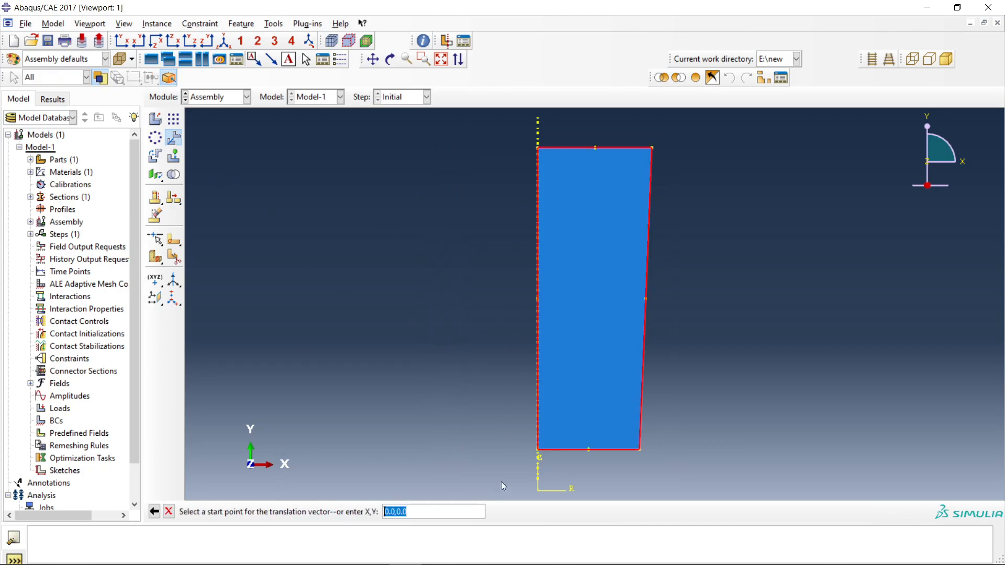
click(538, 450)
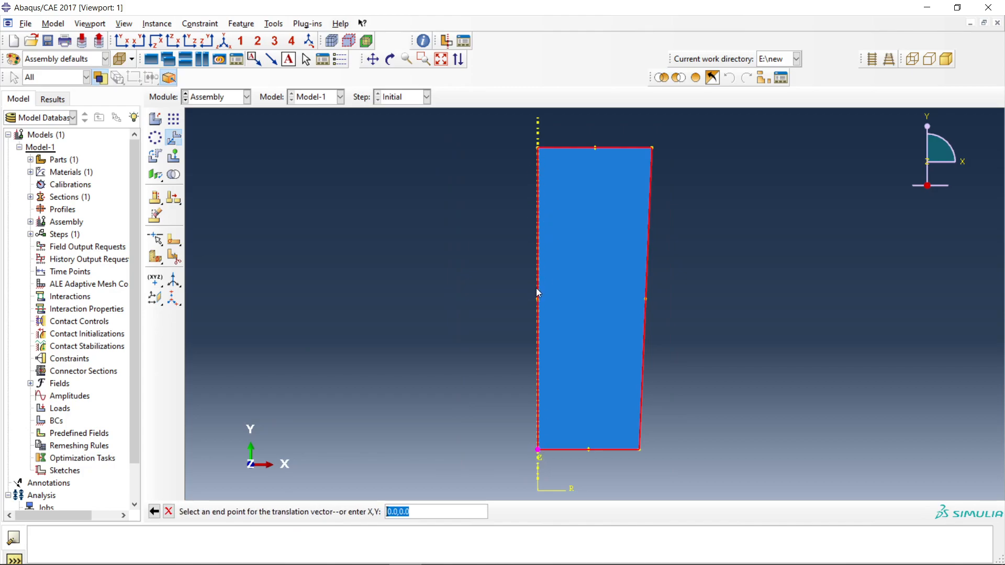
click(537, 300)
scroll(483, 264, up, 5)
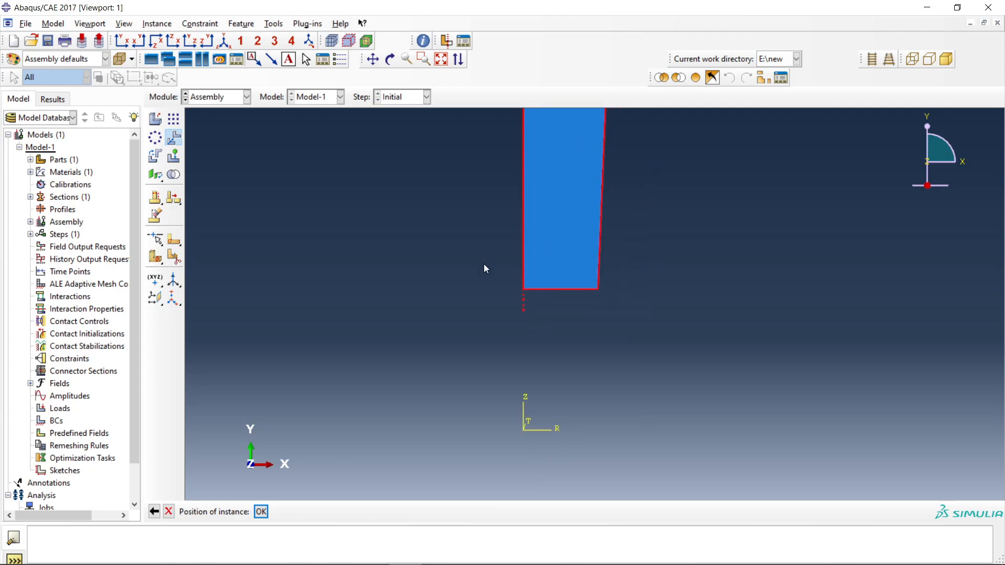
scroll(418, 223, down, 2)
scroll(314, 183, up, 1)
Add more independent instances of Part-1 to the assembly.
click(162, 125)
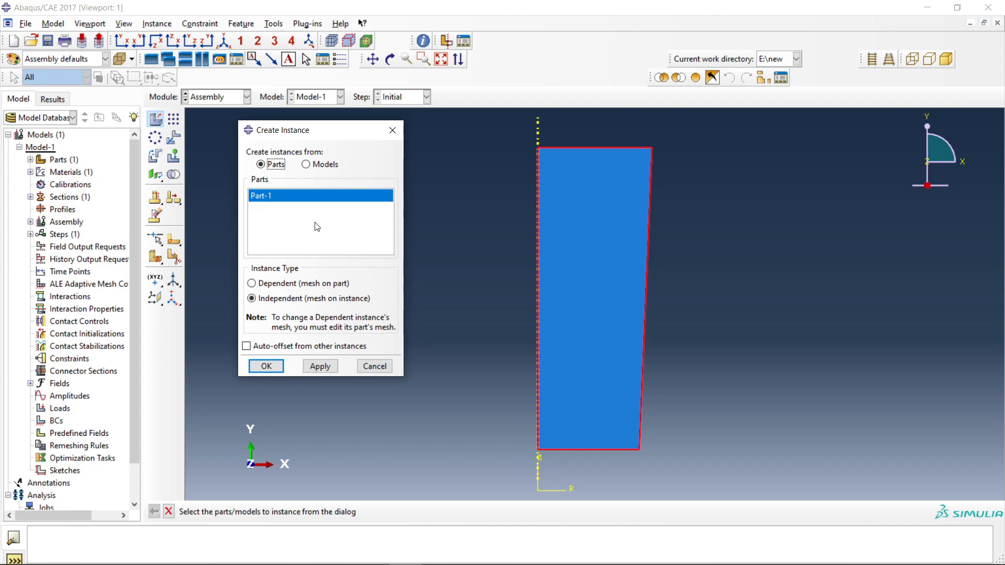
click(263, 370)
click(155, 118)
click(260, 369)
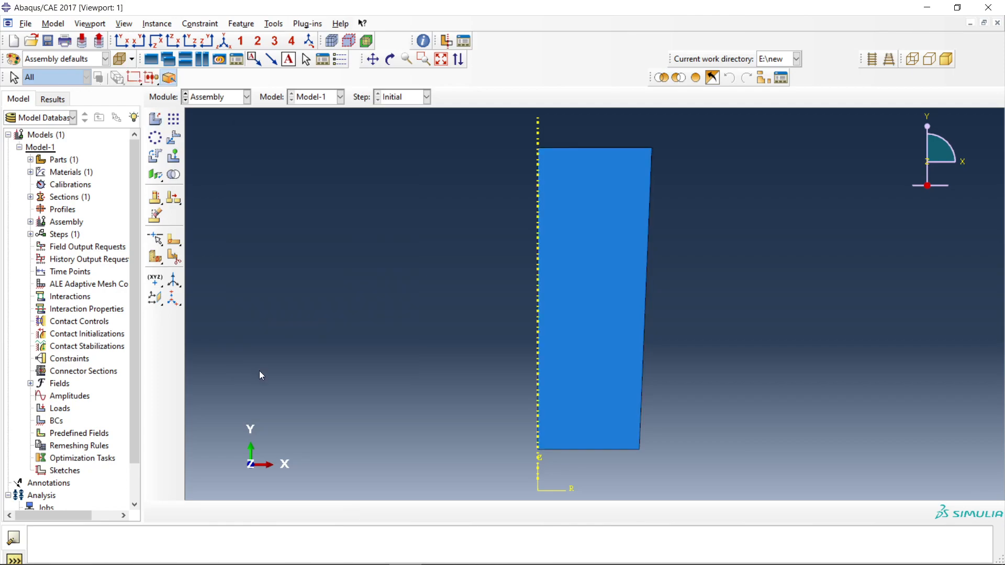
Try to stack one instance on the other by translating it from its lower axis corner to the upper axis corner.
click(173, 137)
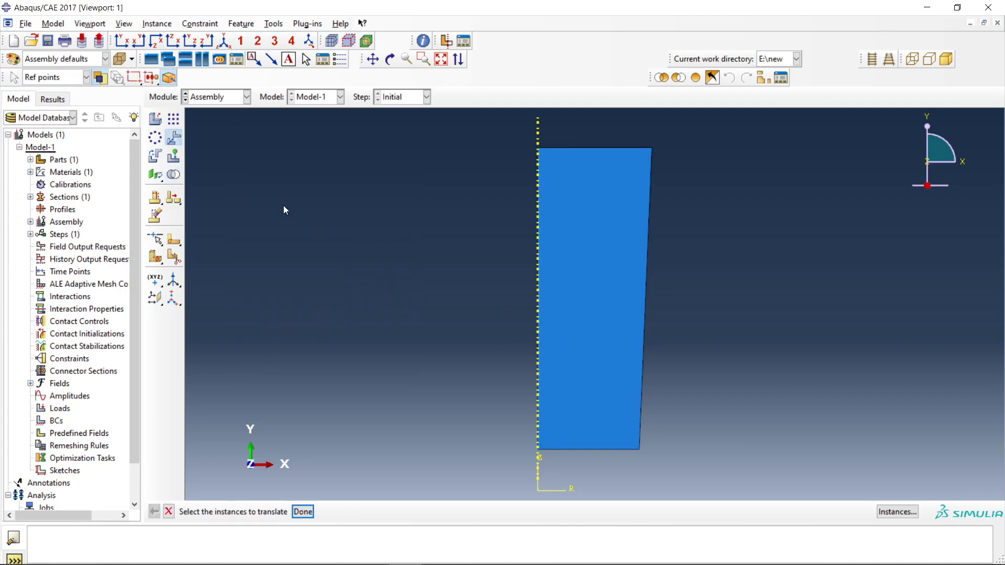
click(618, 323)
click(302, 511)
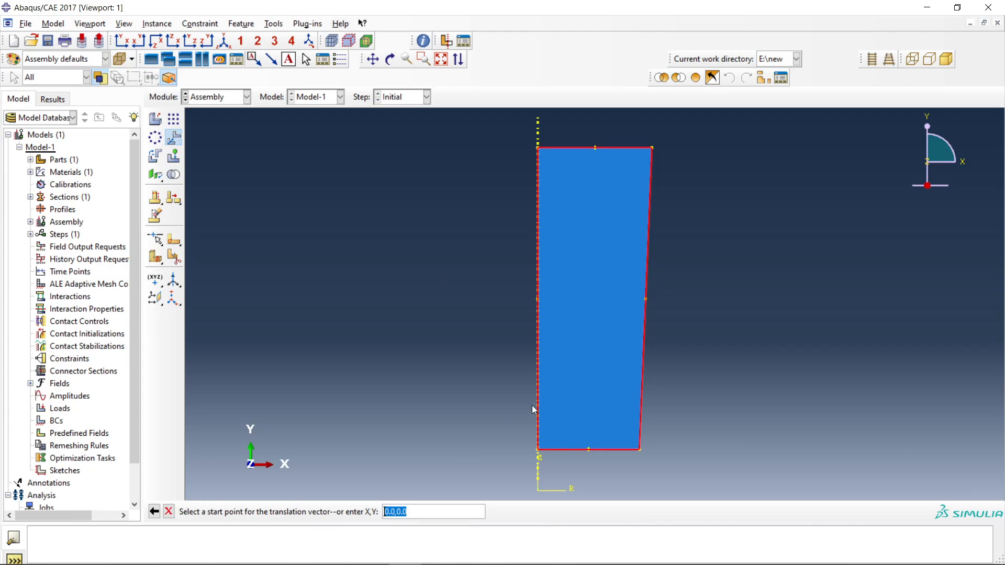
click(538, 449)
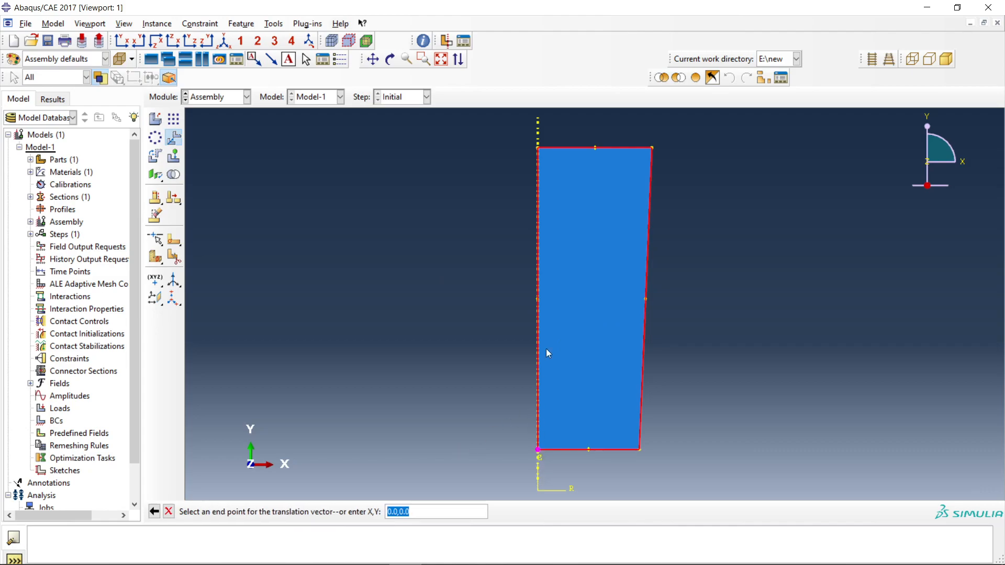
click(537, 148)
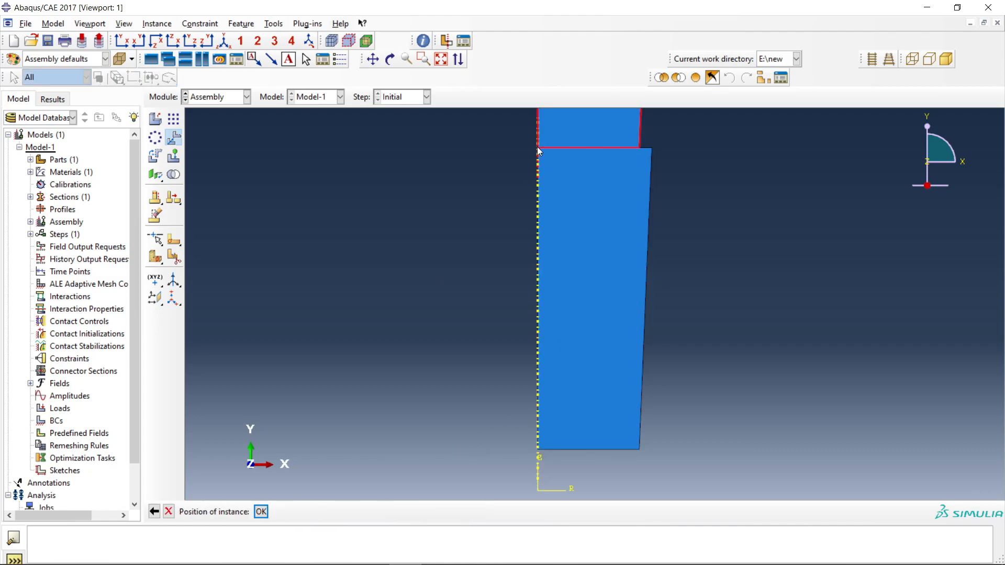
scroll(652, 306, up, 5)
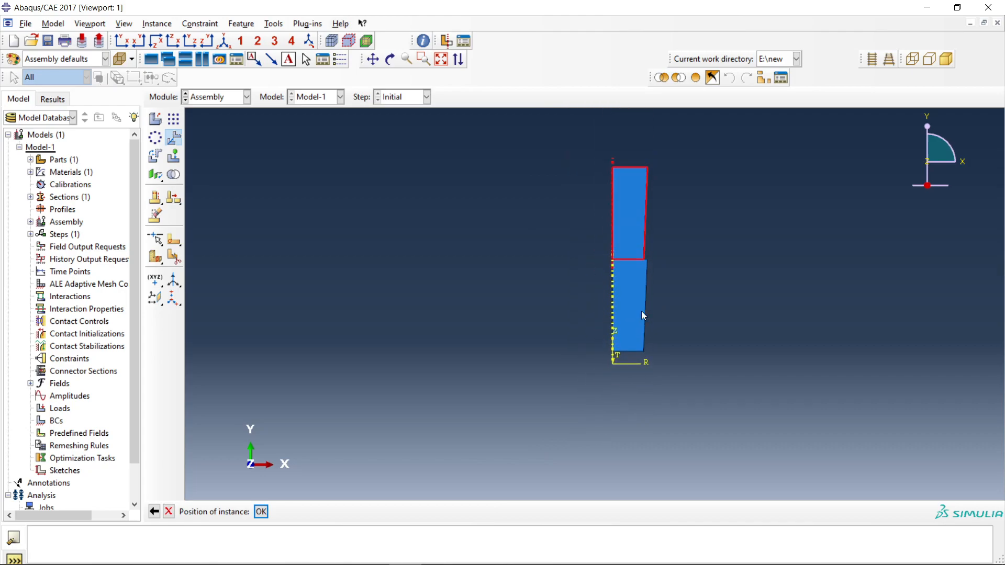
scroll(675, 224, down, 5)
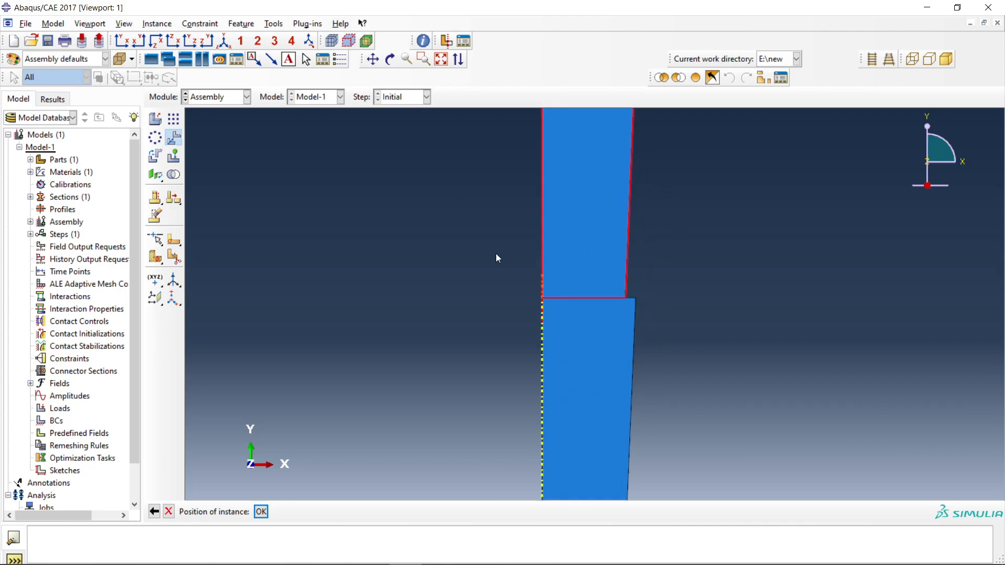
scroll(609, 276, up, 2)
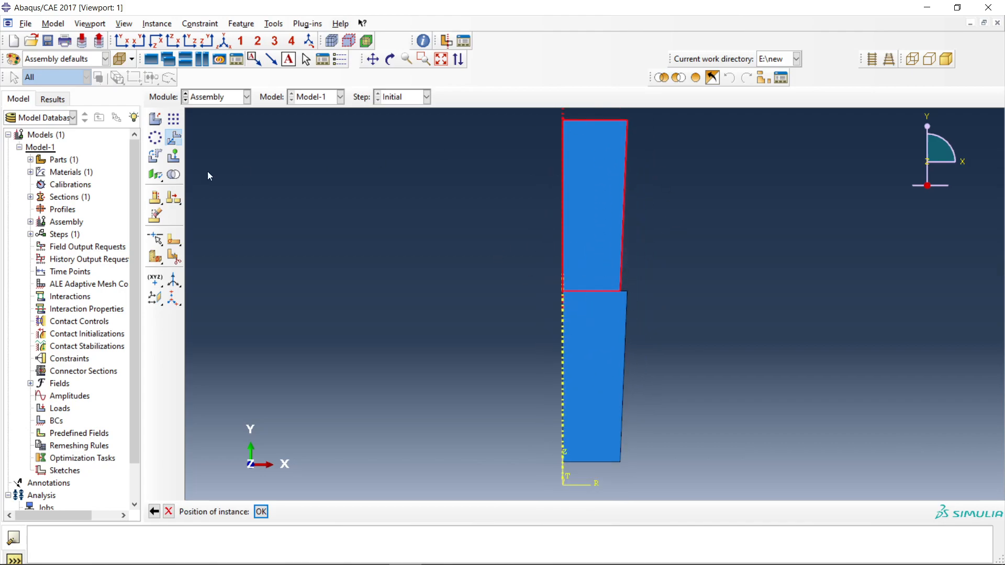
Examine the Merge/Cut Instances options, comparing a geometry merge with a merge of both geometry and mesh, and close them without merging.
click(174, 176)
drag(262, 188, 349, 172)
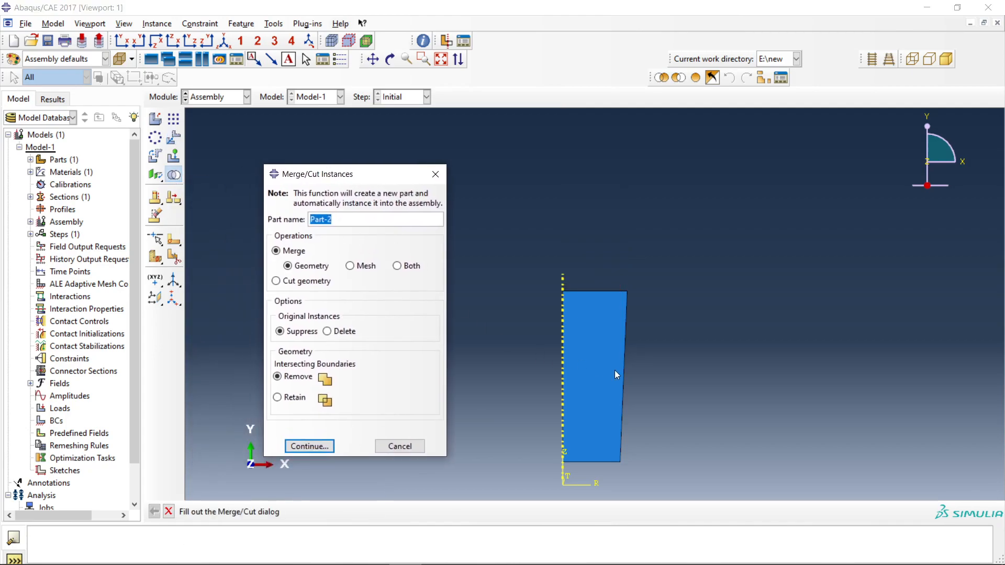
click(287, 254)
click(397, 267)
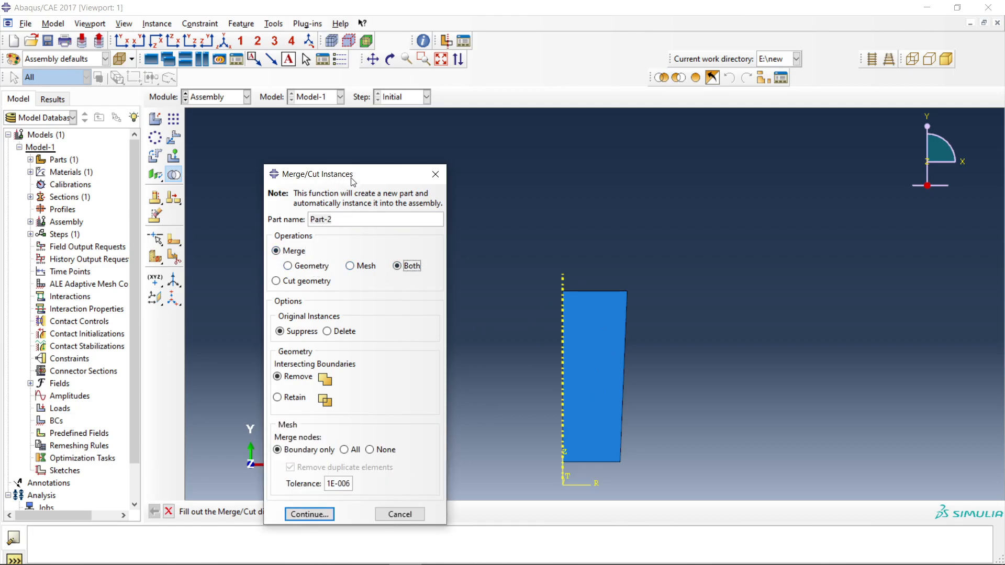
drag(349, 174, 285, 144)
click(238, 236)
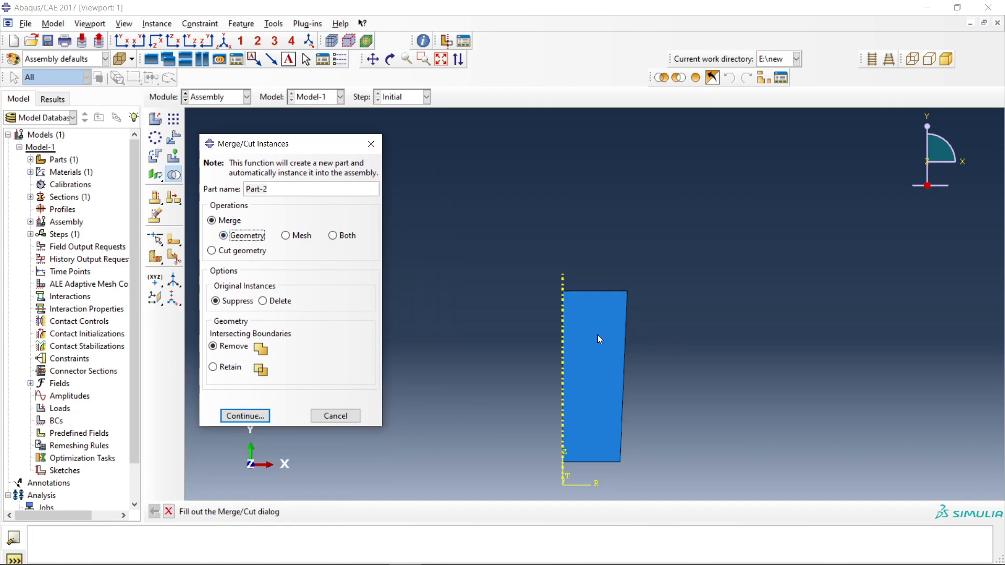
click(371, 143)
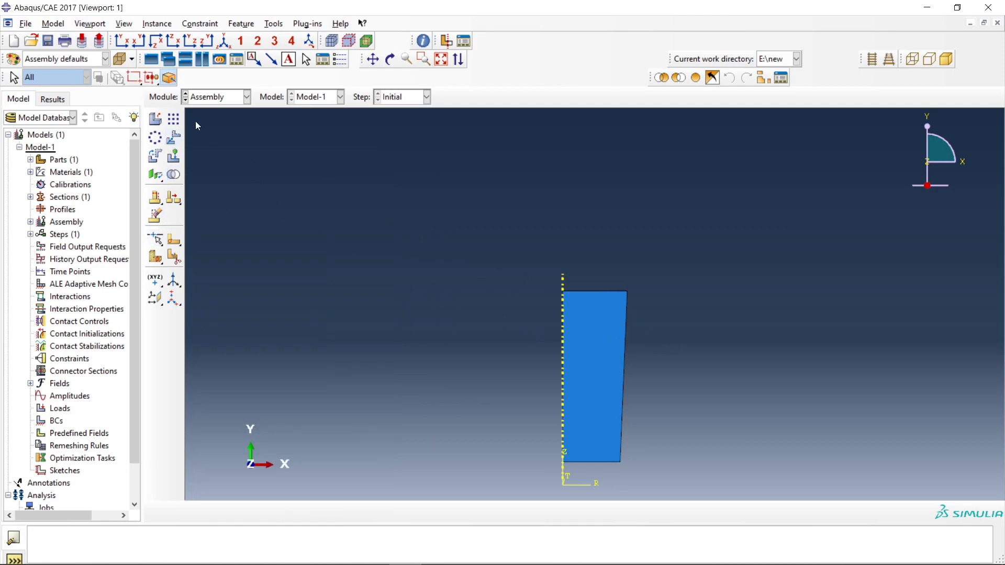
Add another independent instance of Part-1 and stack it on the existing one by translating it from its lower axis corner to the upper axis corner.
click(155, 119)
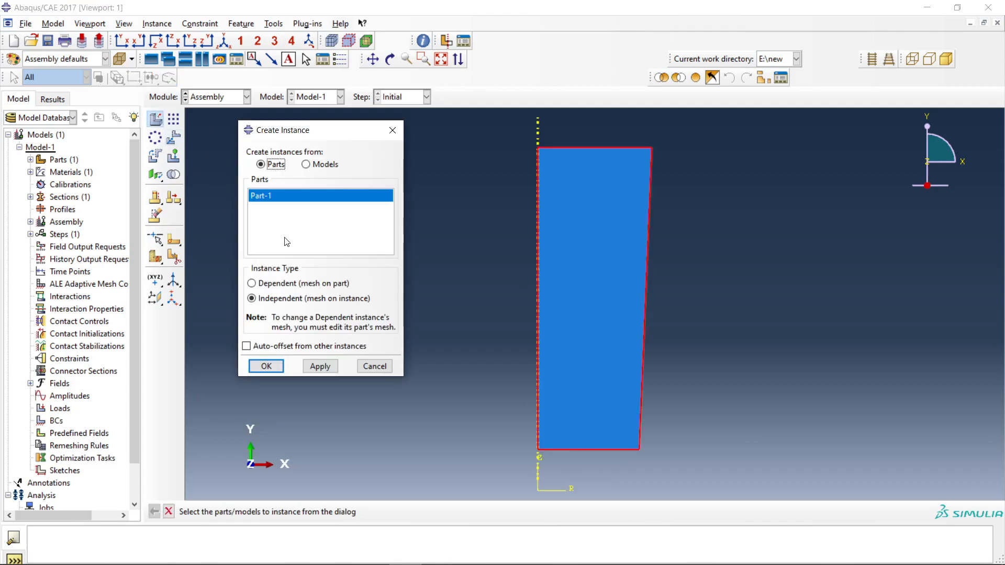
click(267, 366)
click(173, 137)
click(589, 302)
click(304, 512)
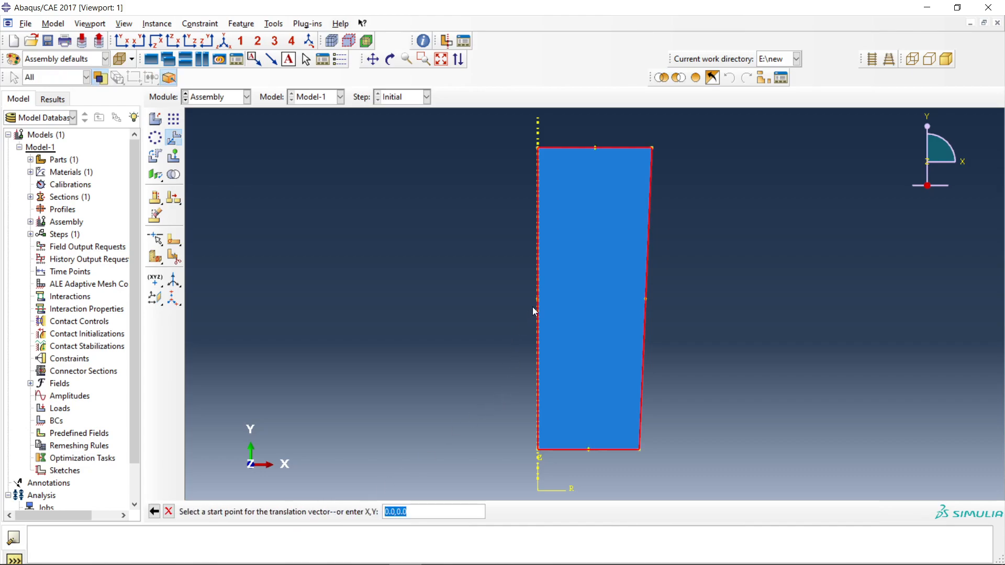
click(536, 451)
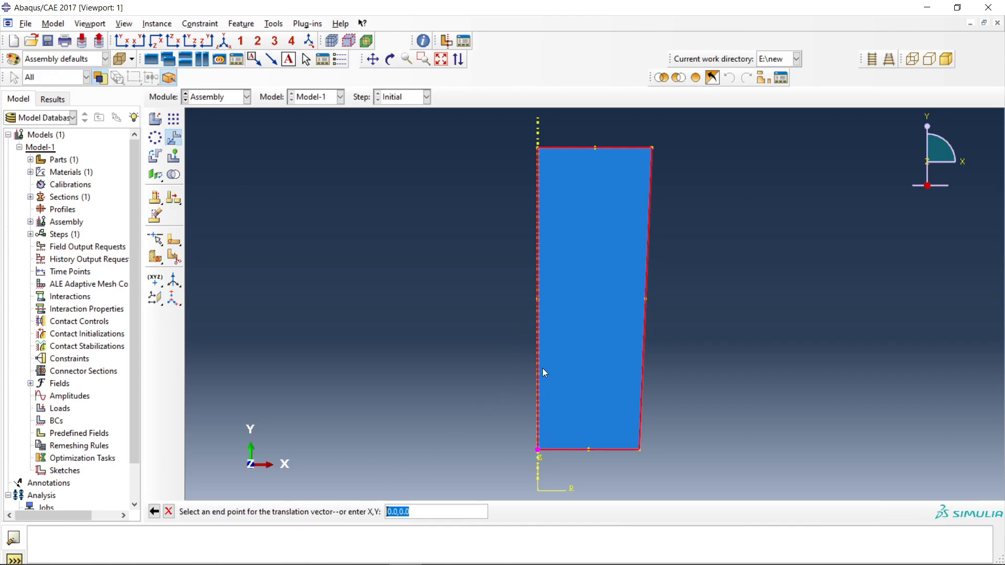
click(537, 148)
scroll(582, 243, down, 3)
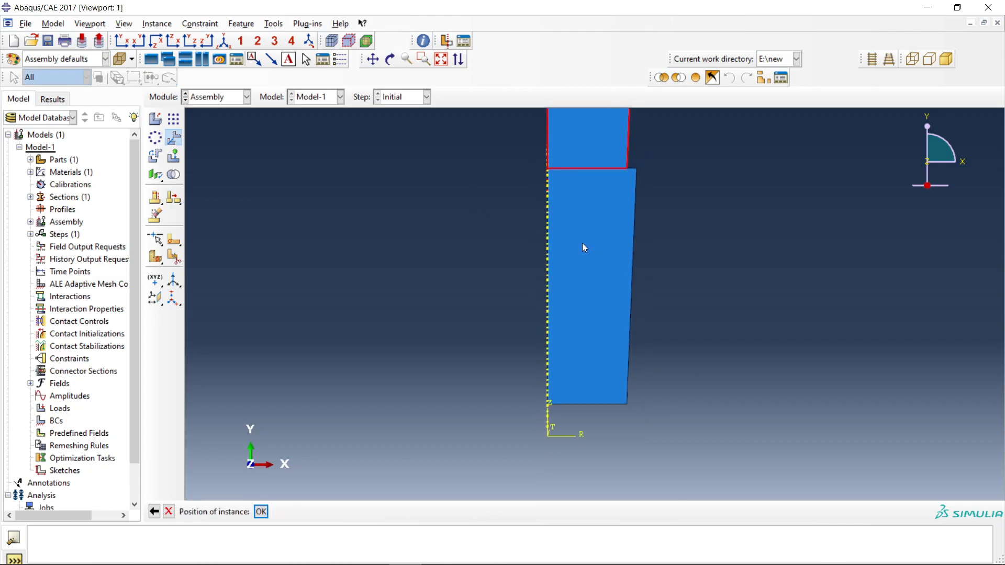
click(261, 512)
scroll(539, 253, down, 1)
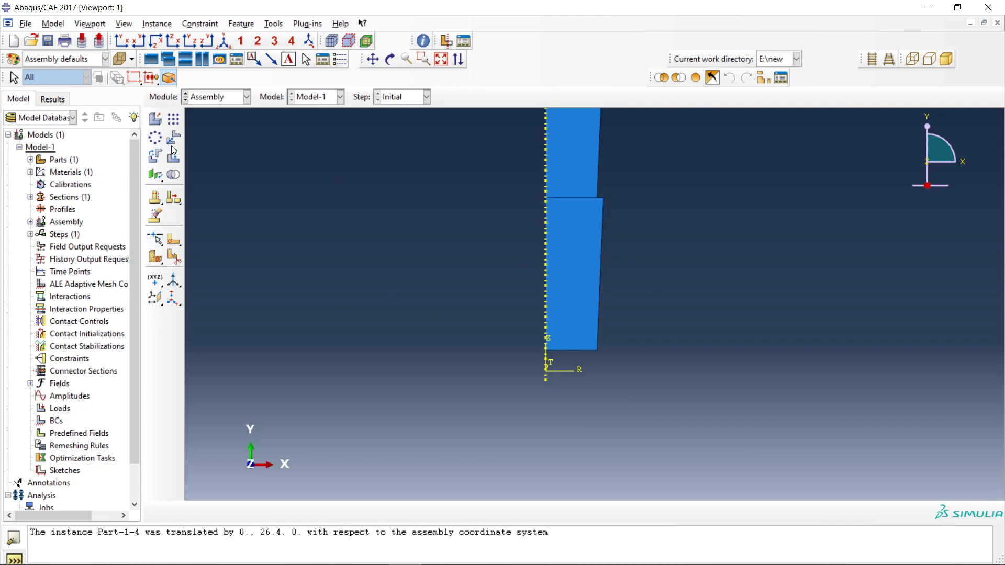
Merge the geometry of the two stacked instances into Part-2, suppressing the original instances and removing intersecting boundaries.
click(174, 175)
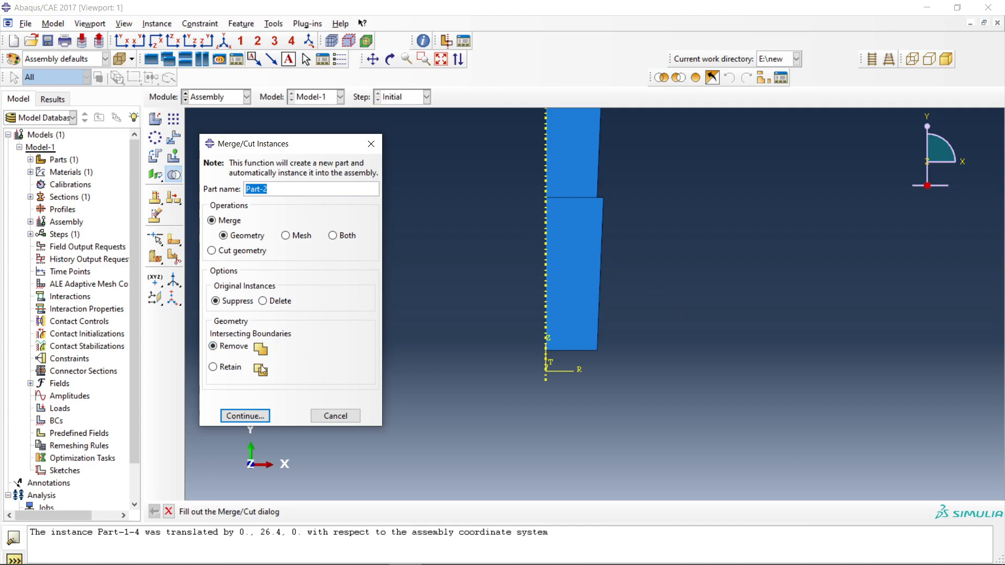
click(245, 416)
drag(644, 297, 479, 163)
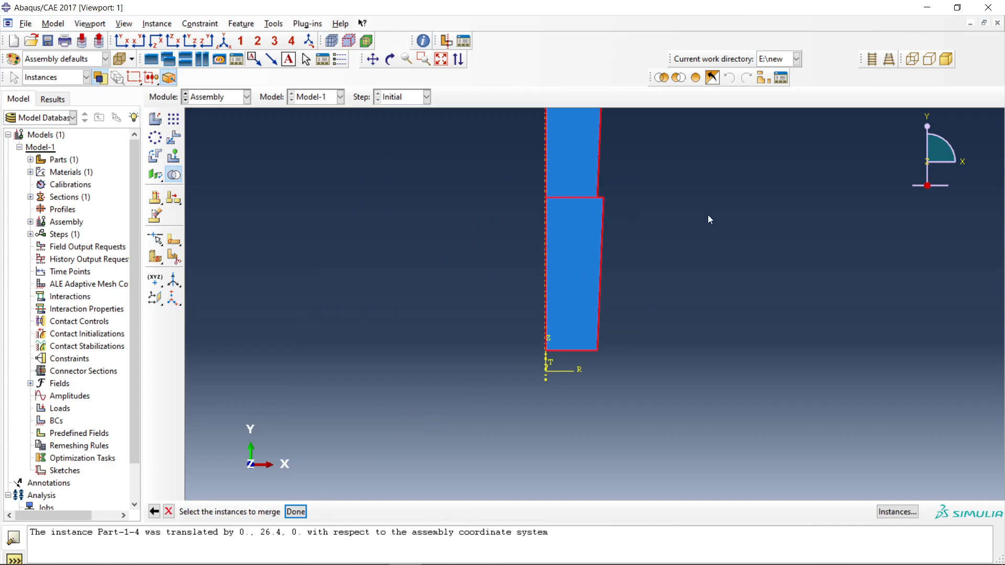
click(299, 511)
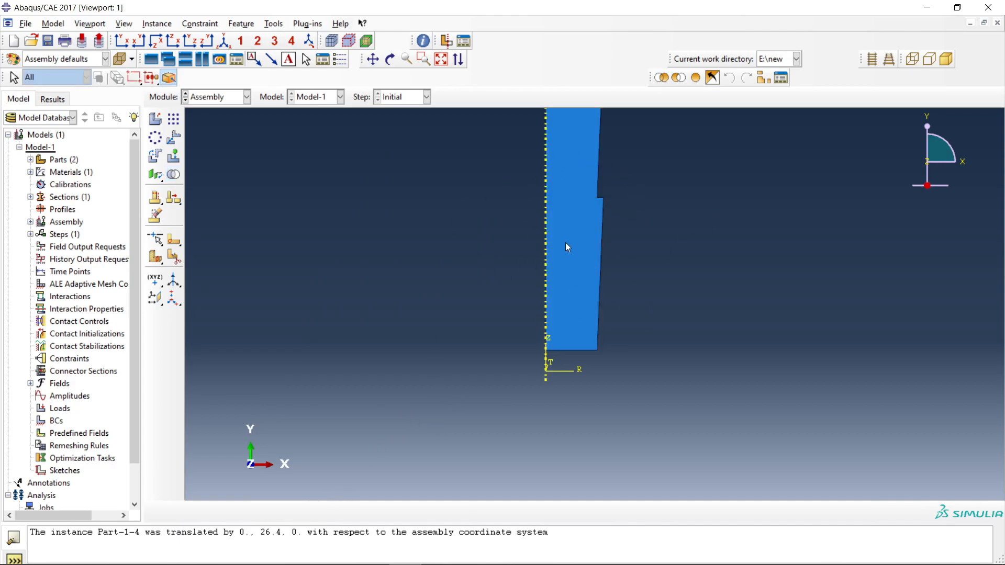
scroll(565, 243, up, 2)
scroll(568, 178, up, 5)
scroll(542, 180, down, 8)
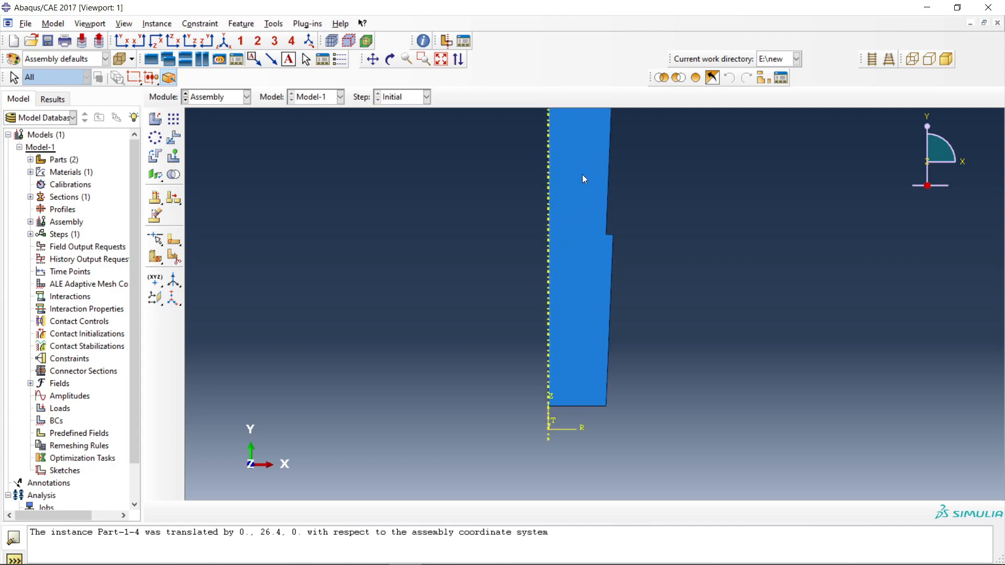
scroll(566, 229, down, 3)
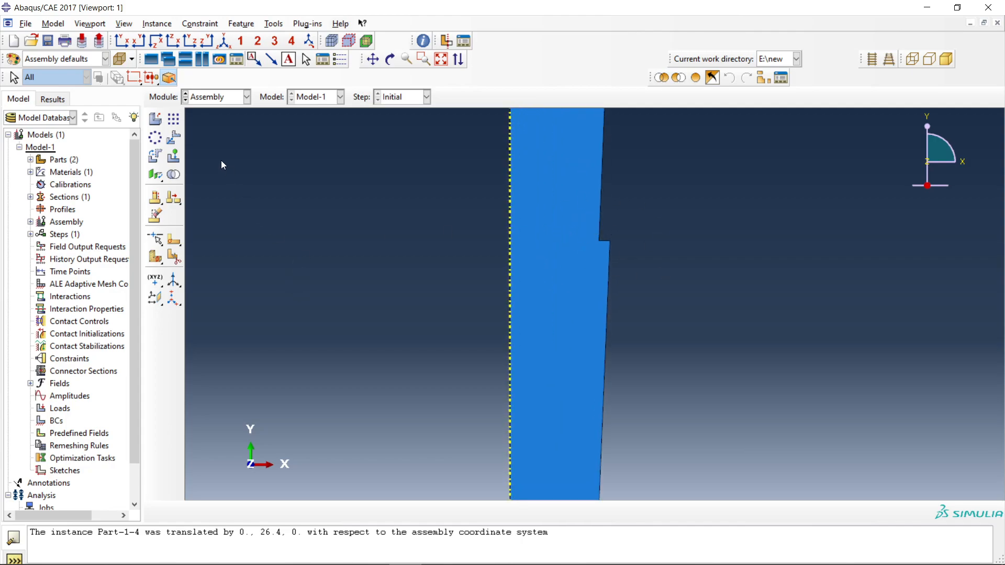
scroll(421, 310, up, 3)
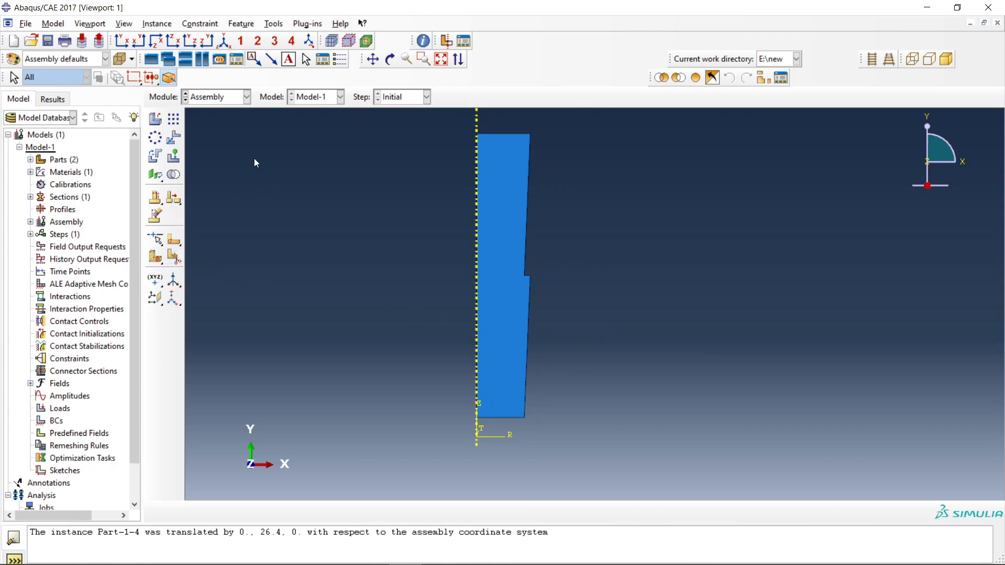
Try to partition the merged instance's face using the Sketch method, and close the partition options.
click(173, 257)
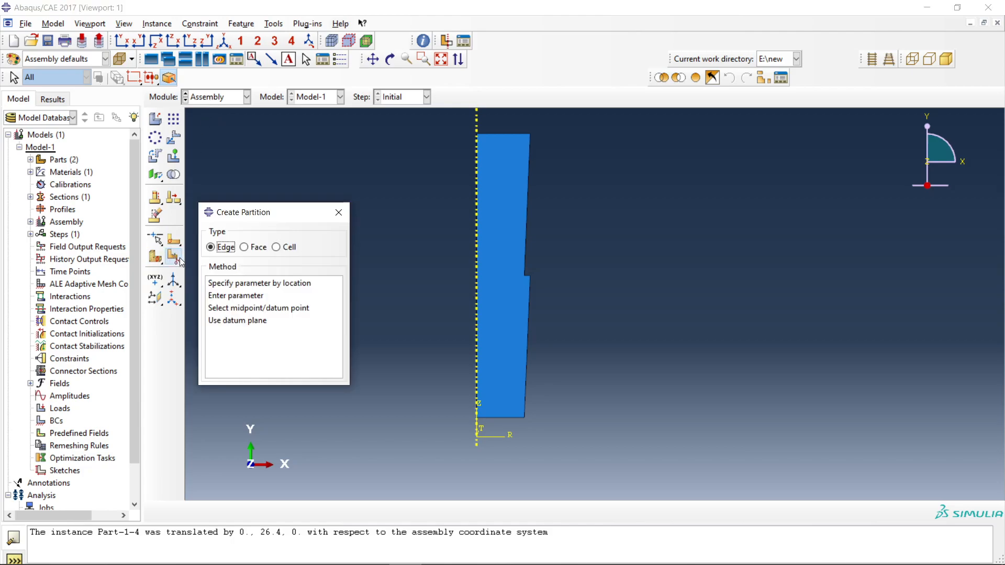
click(252, 248)
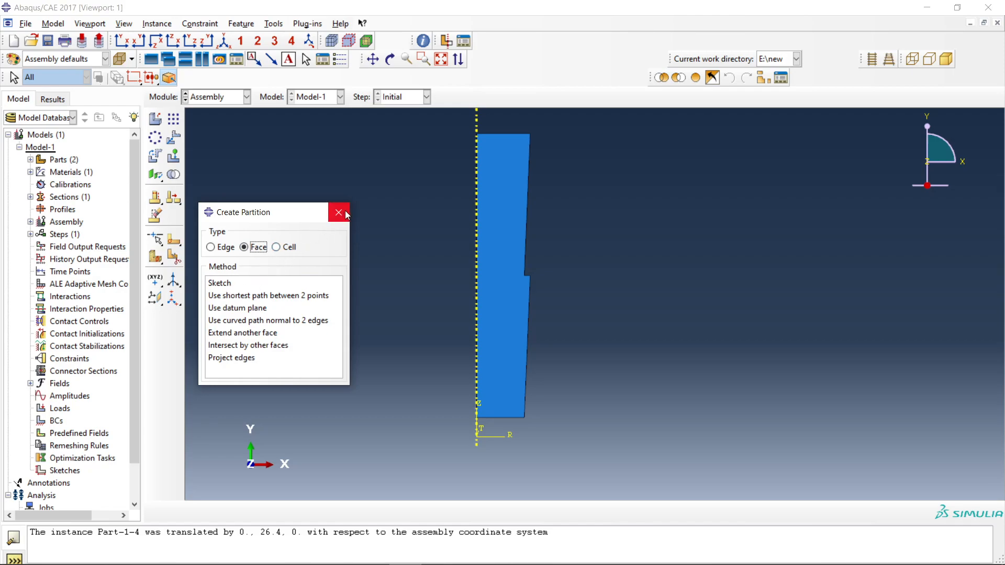
click(257, 285)
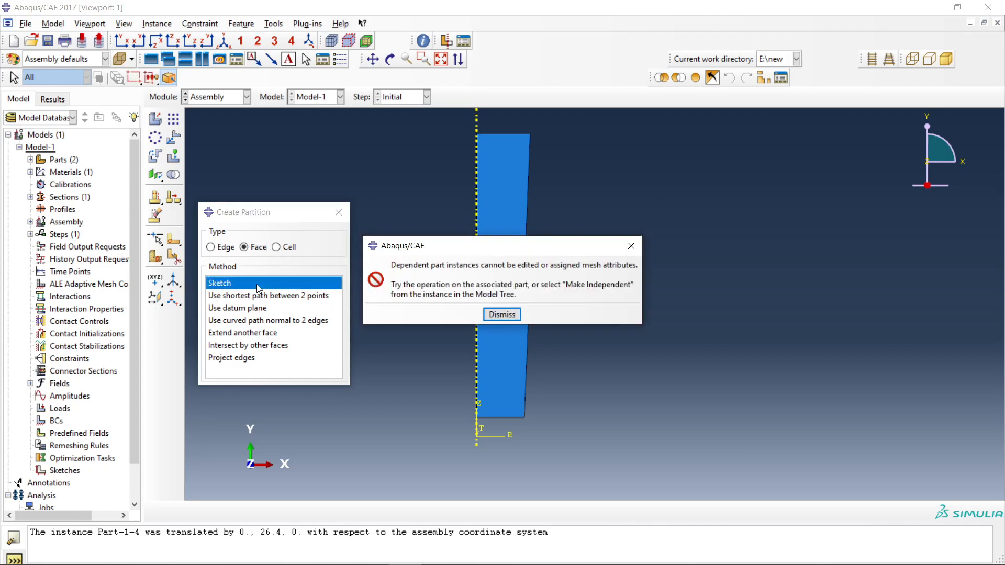
click(627, 246)
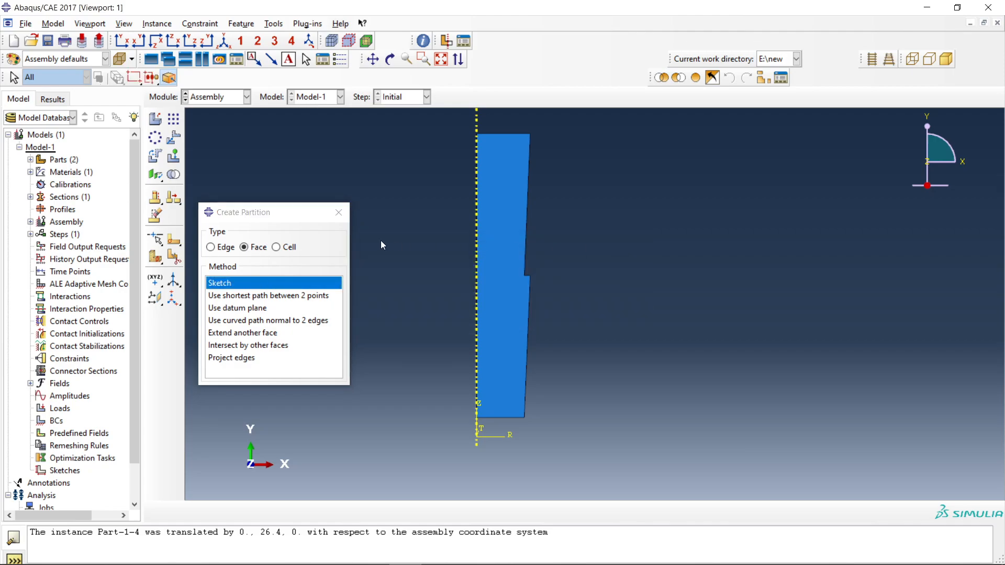
click(339, 213)
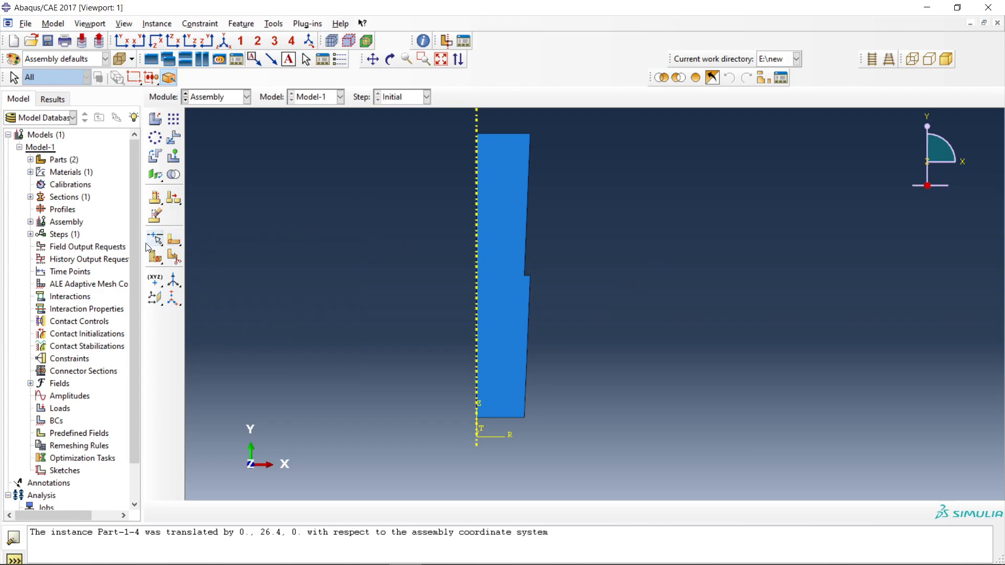
click(225, 98)
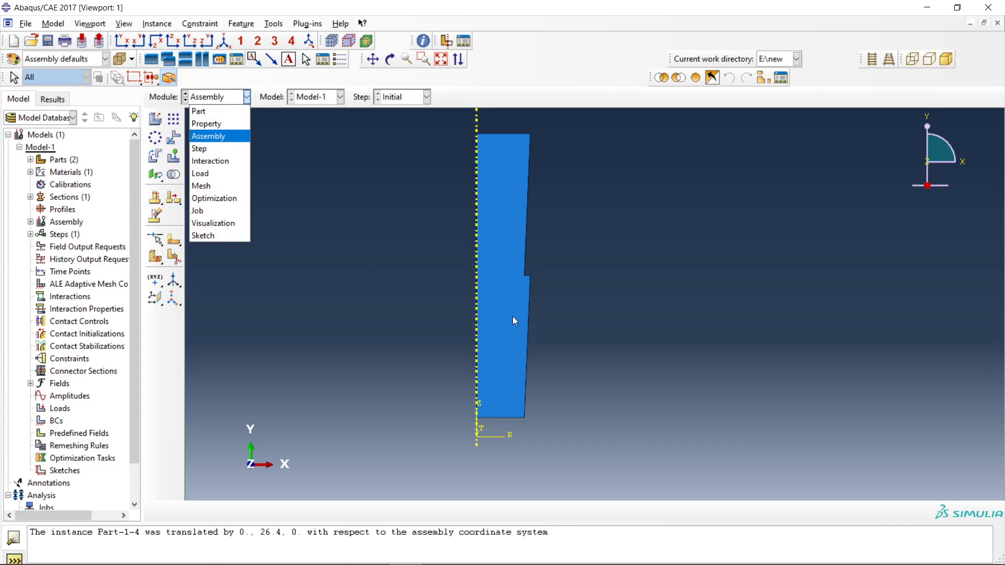
mouse_move(589, 559)
click(437, 560)
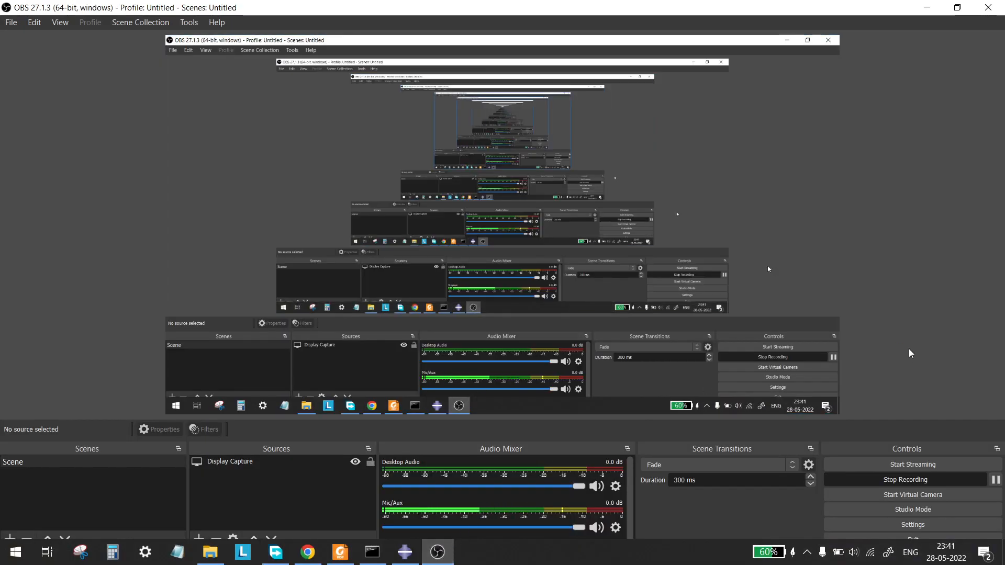